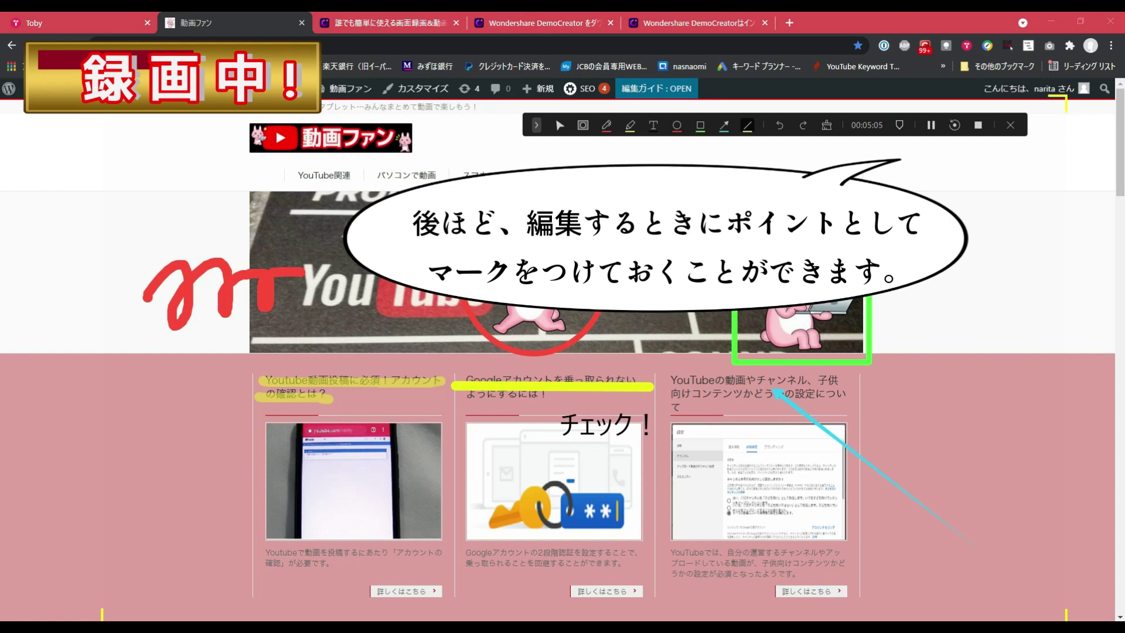
Pause the screen recording, resume it and stop it so the clip loads into the editor.
{"action": "left_click", "coordinate": [932, 126]}
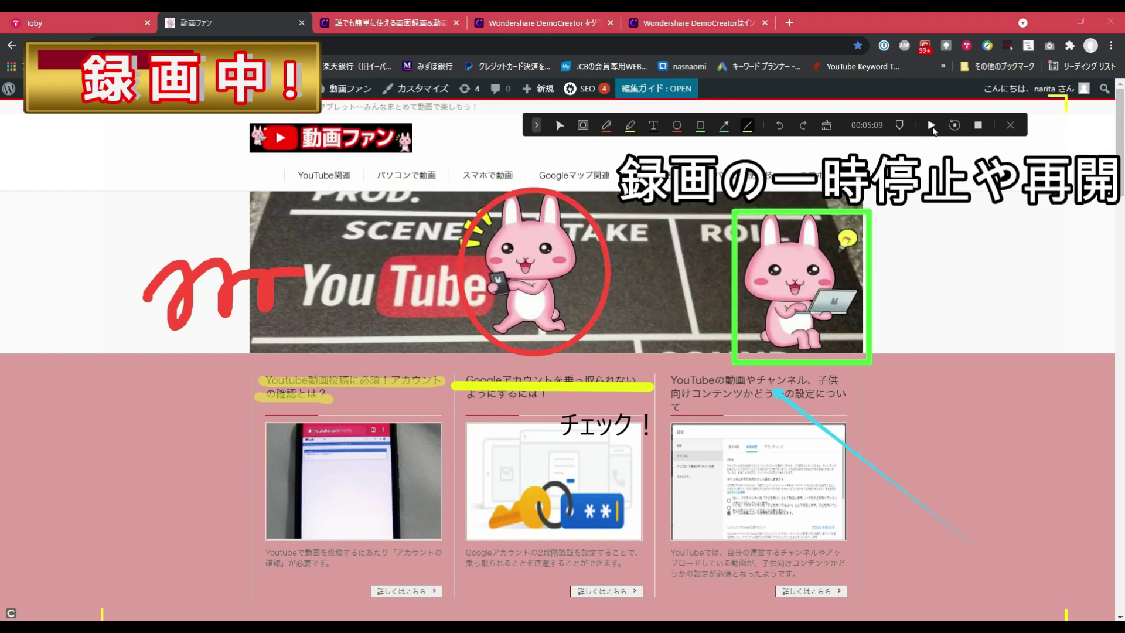
{"action": "left_click", "coordinate": [933, 126]}
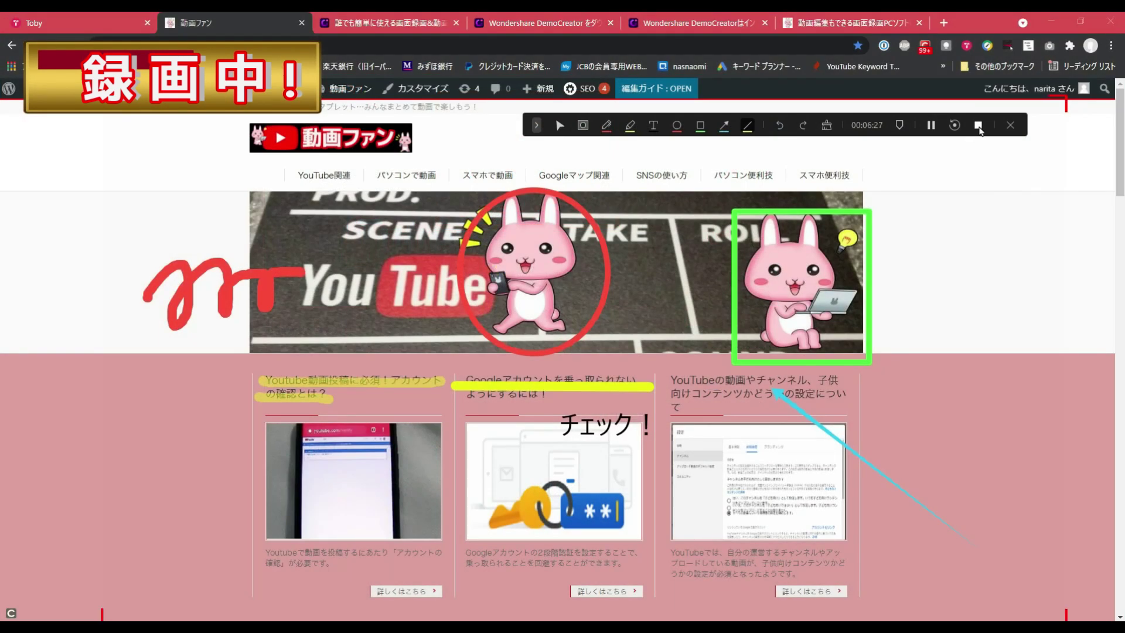
{"action": "left_click", "coordinate": [978, 126]}
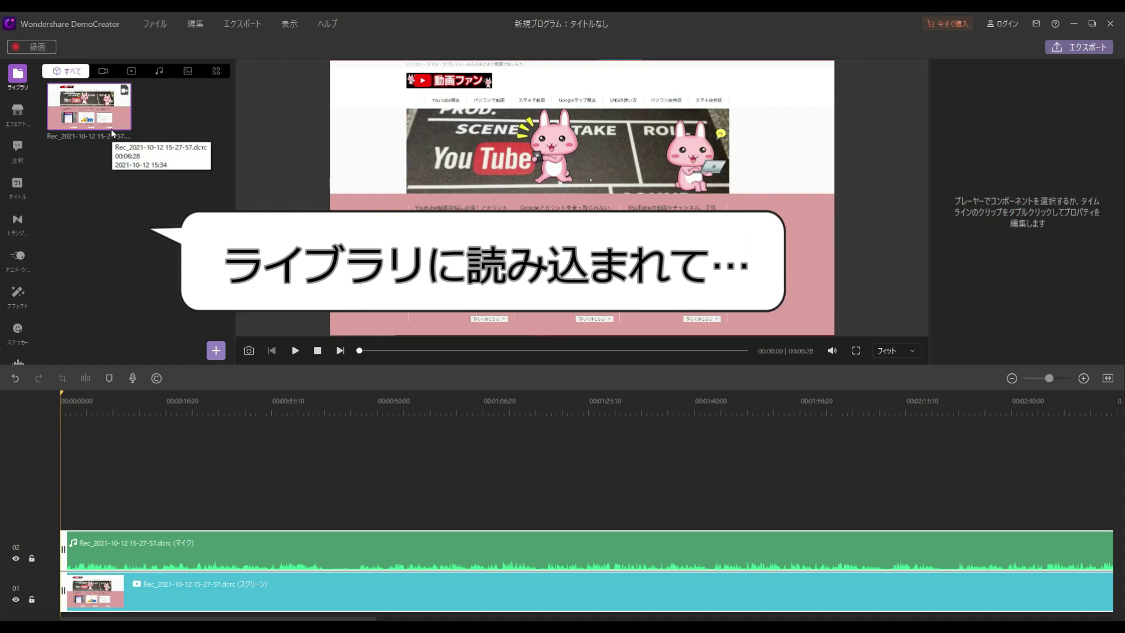
{"action": "left_click", "coordinate": [184, 567]}
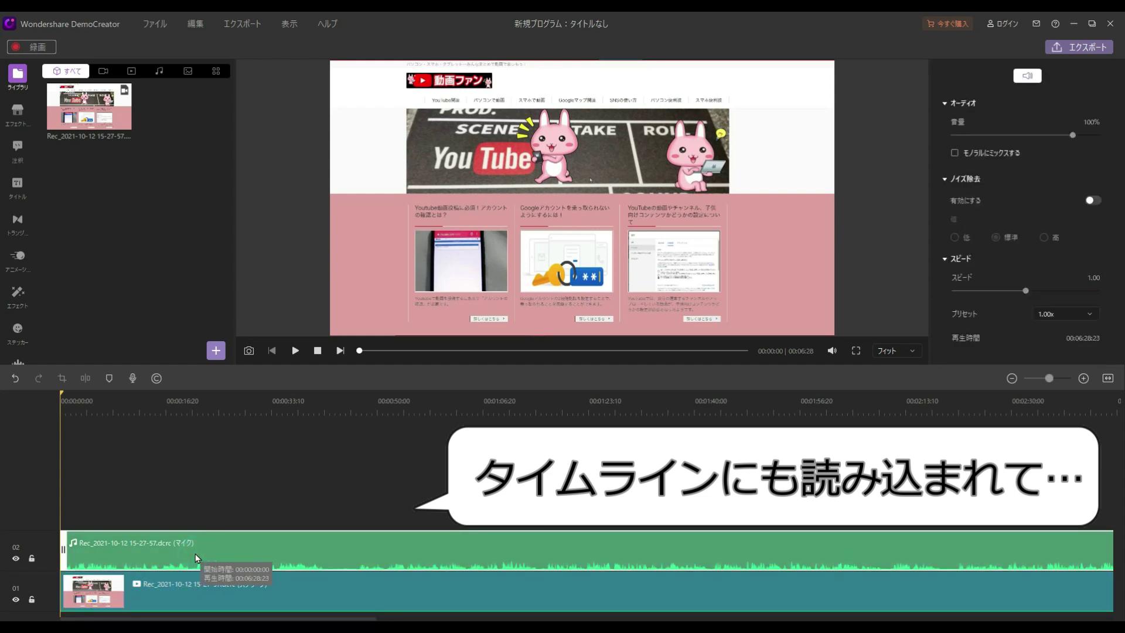
{"action": "left_click", "coordinate": [194, 592]}
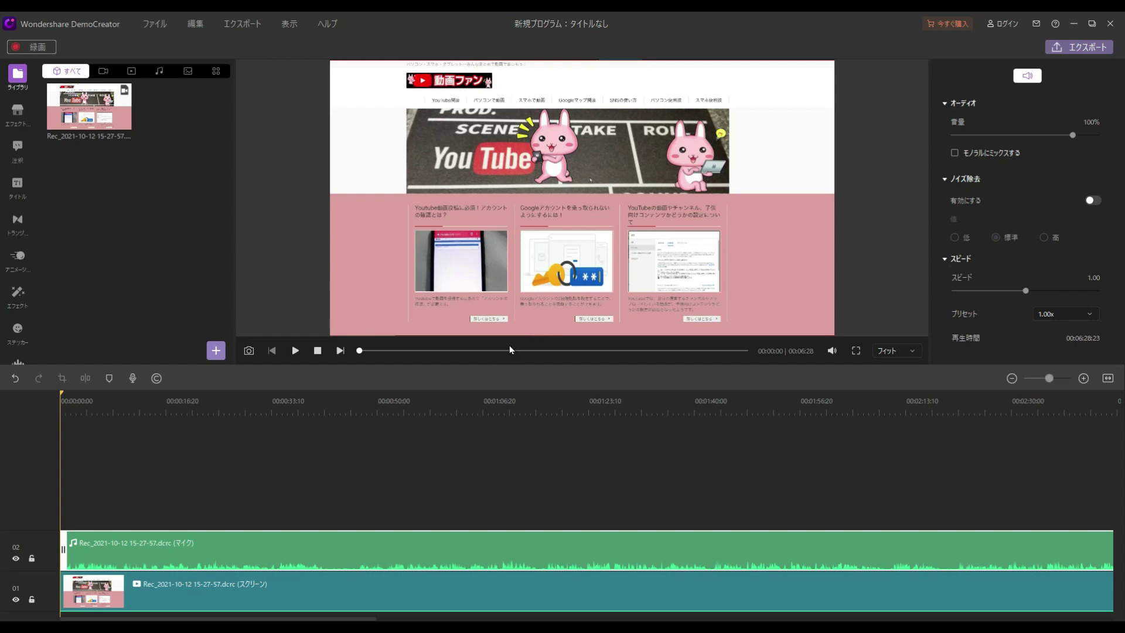
{"action": "left_click", "coordinate": [217, 352]}
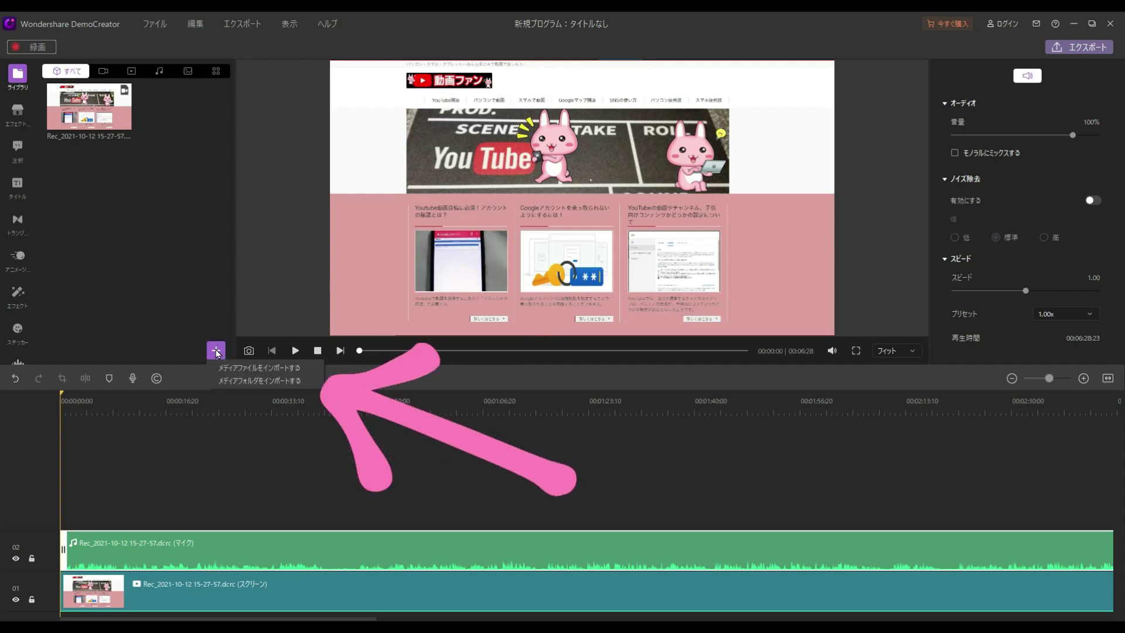
{"action": "left_click", "coordinate": [321, 359]}
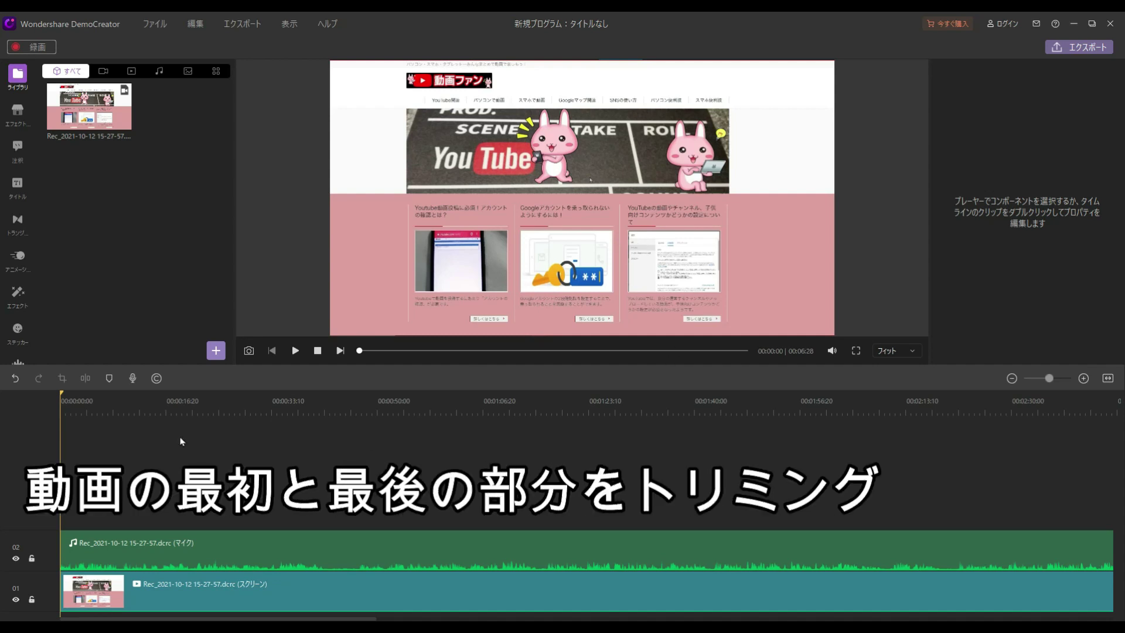
Trim the end of the screen and microphone clips together so they finish at about 6:05.
{"action": "left_click", "coordinate": [139, 588]}
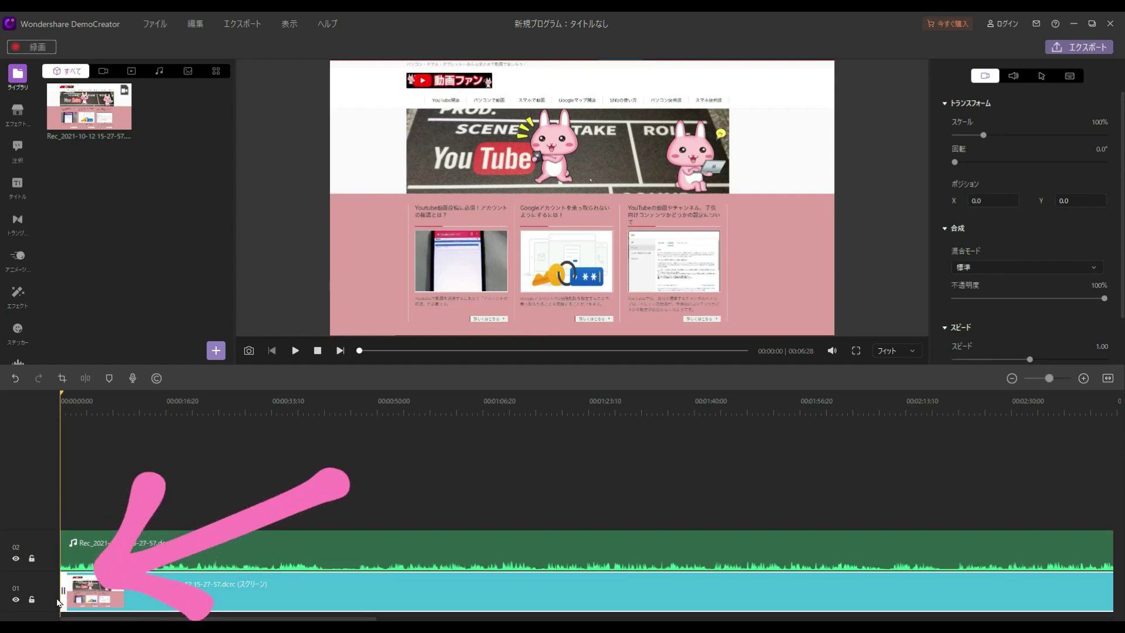
{"action": "left_click_drag", "start_coordinate": [307, 619], "coordinate": [836, 619]}
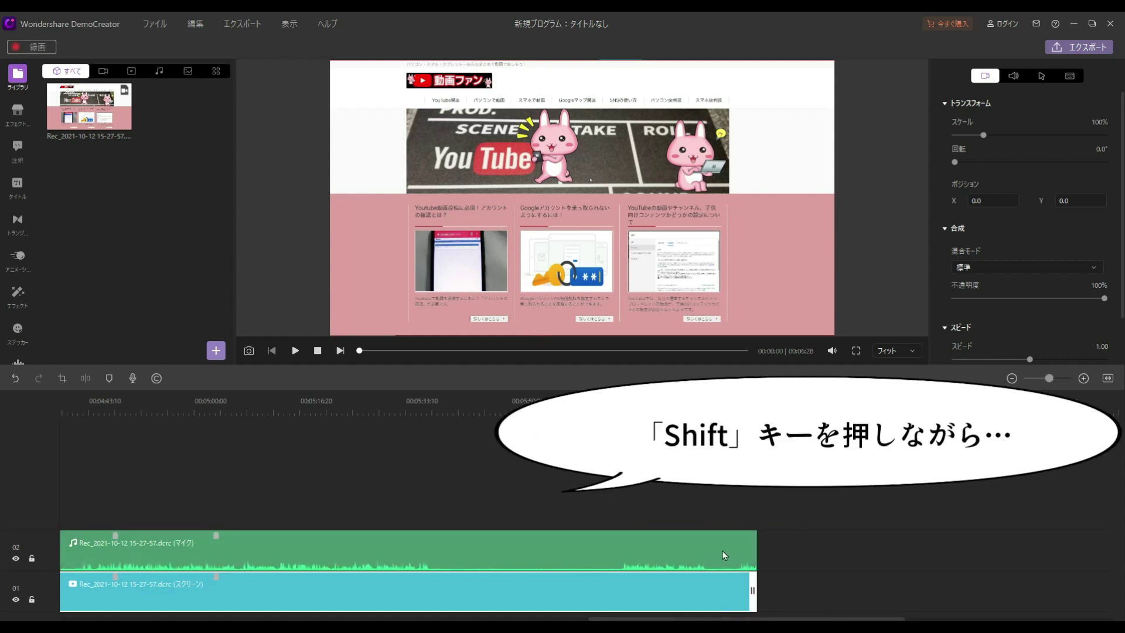
{"action": "left_click", "coordinate": [691, 545], "text": "shift"}
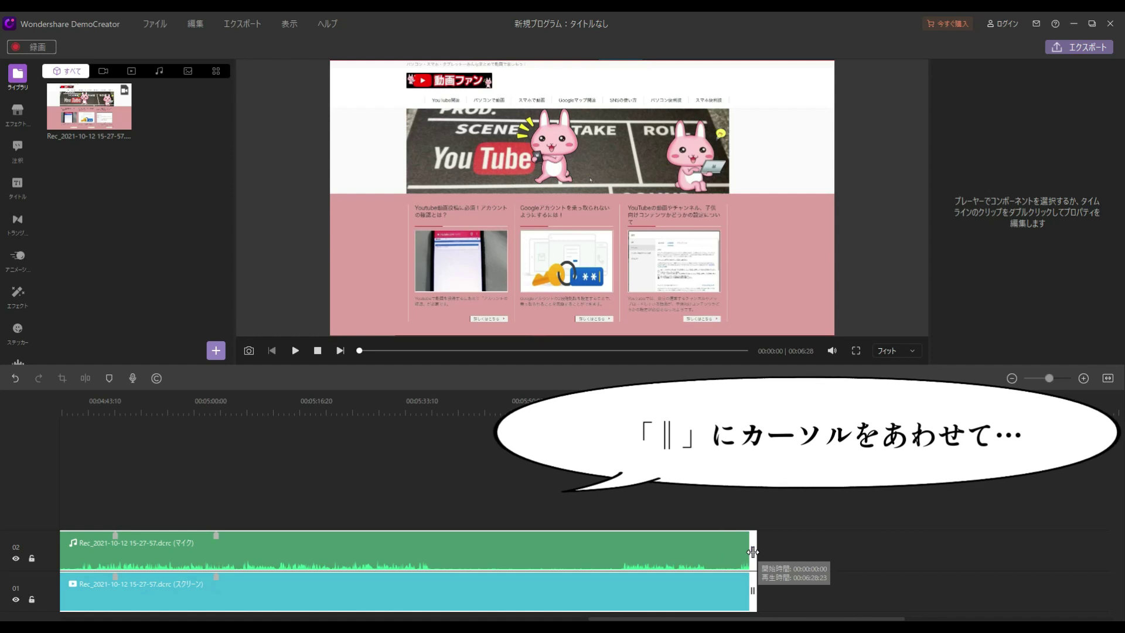
{"action": "left_click_drag", "start_coordinate": [753, 552], "coordinate": [610, 558]}
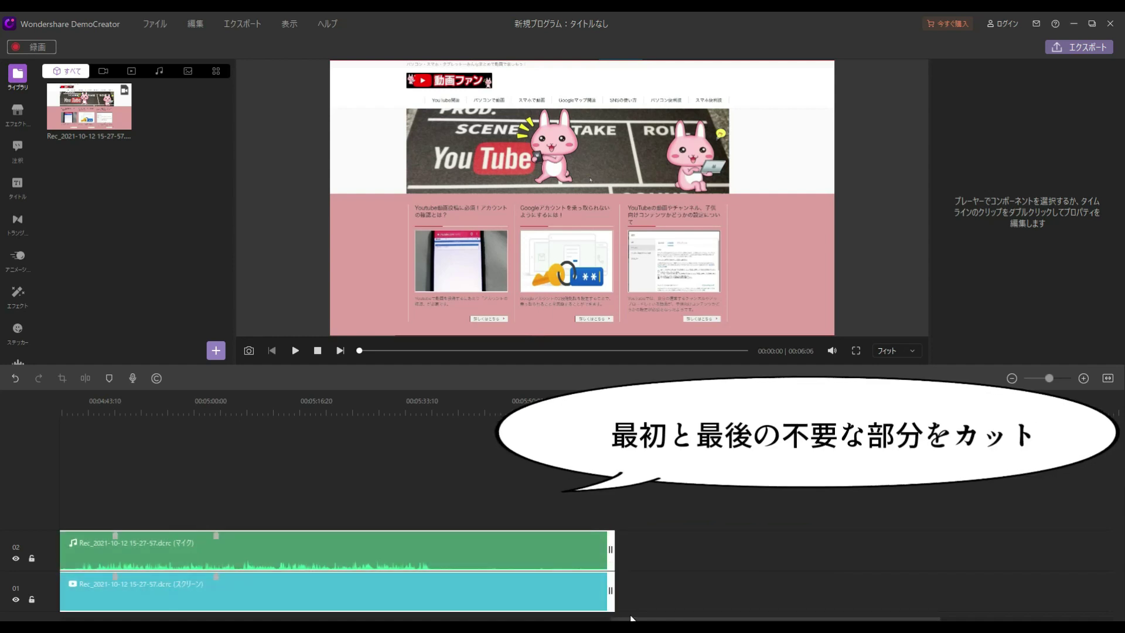
Trim about 9 seconds off the start of both clips and move them back to the beginning of the timeline.
{"action": "left_click_drag", "start_coordinate": [627, 618], "coordinate": [18, 618]}
{"action": "left_click_drag", "start_coordinate": [61, 551], "coordinate": [149, 552]}
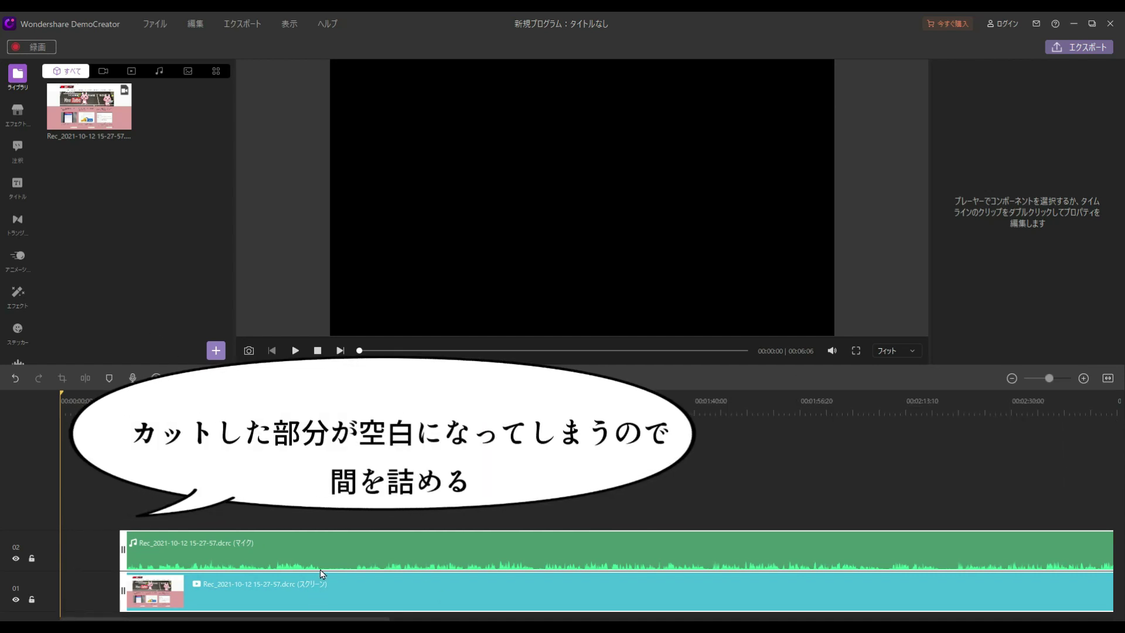
{"action": "left_click_drag", "start_coordinate": [351, 550], "coordinate": [188, 573]}
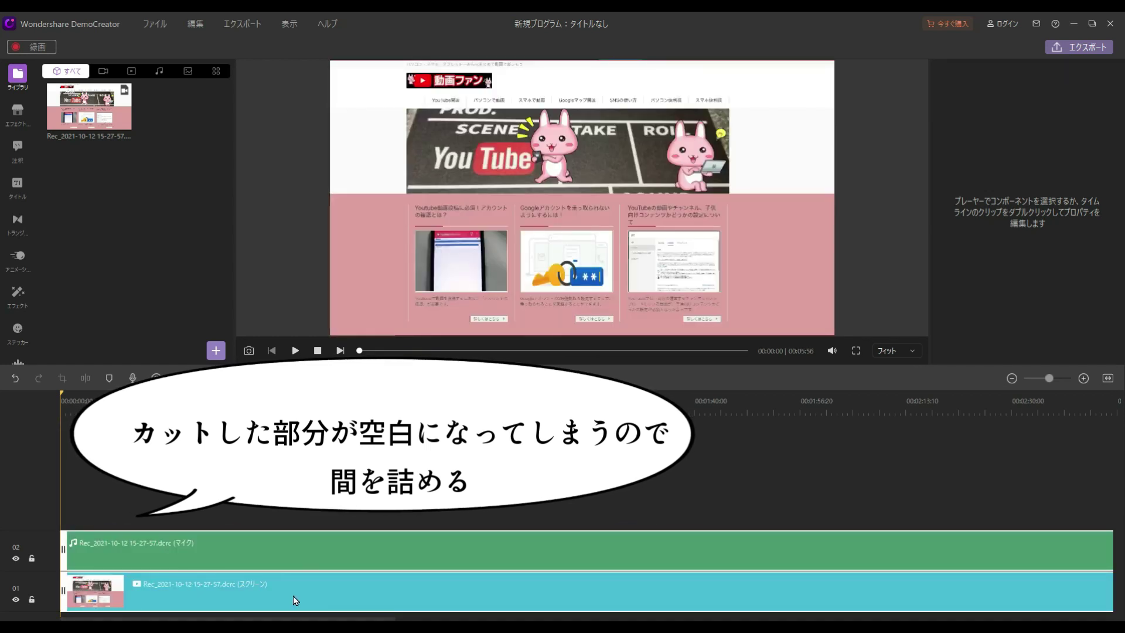
{"action": "left_click", "coordinate": [290, 519]}
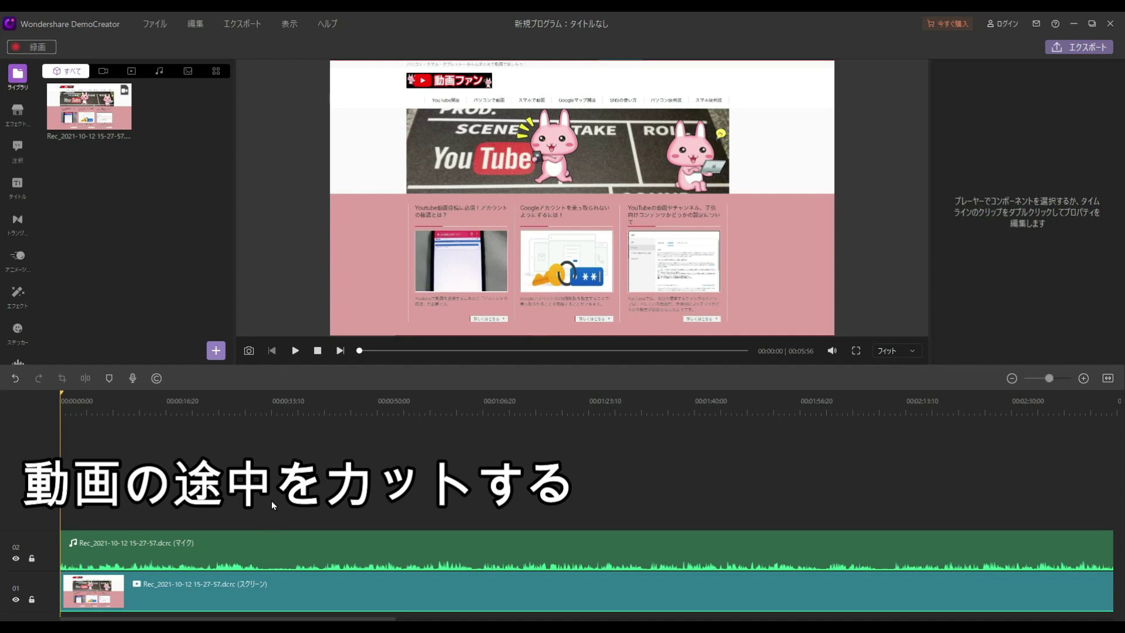
Split the screen and microphone clips together at 00:00:31.
{"action": "mouse_move", "coordinate": [61, 392]}
{"action": "left_mouse_down"}
{"action": "mouse_move", "coordinate": [234, 406]}
{"action": "mouse_move", "coordinate": [109, 410]}
{"action": "mouse_move", "coordinate": [260, 423]}
{"action": "left_mouse_up"}
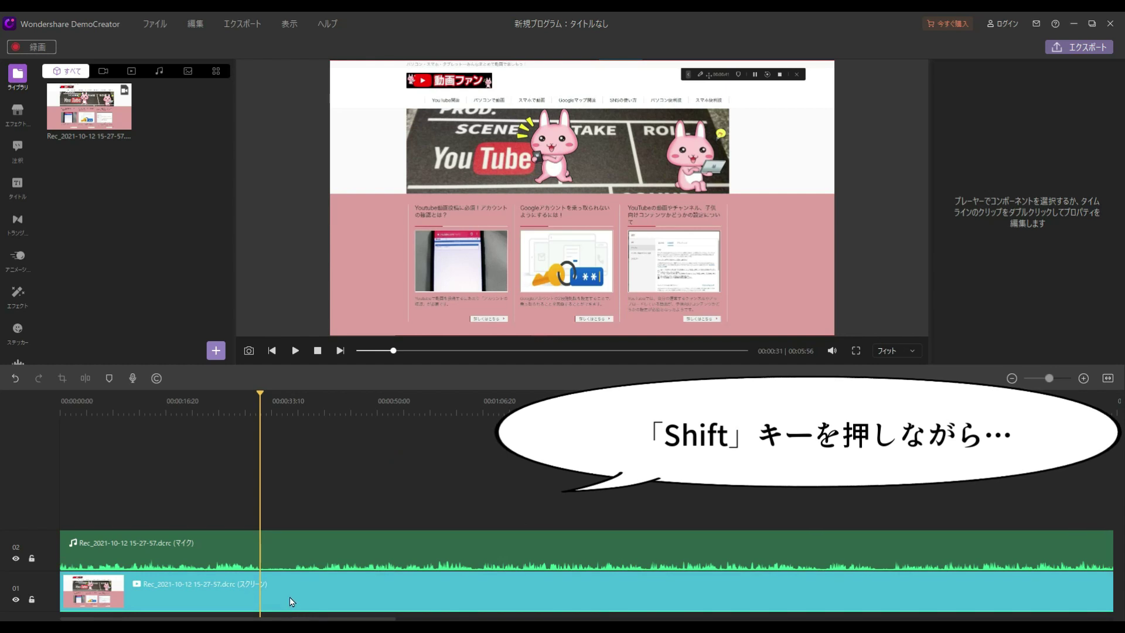
{"action": "left_click", "coordinate": [290, 593]}
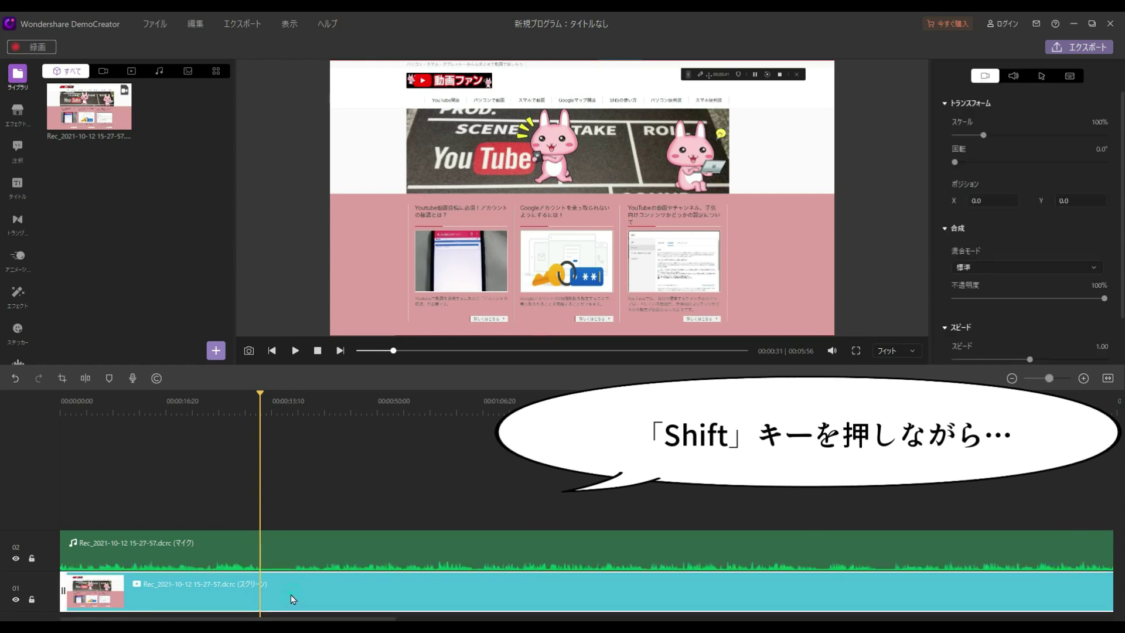
{"action": "left_click", "coordinate": [296, 536], "text": "shift"}
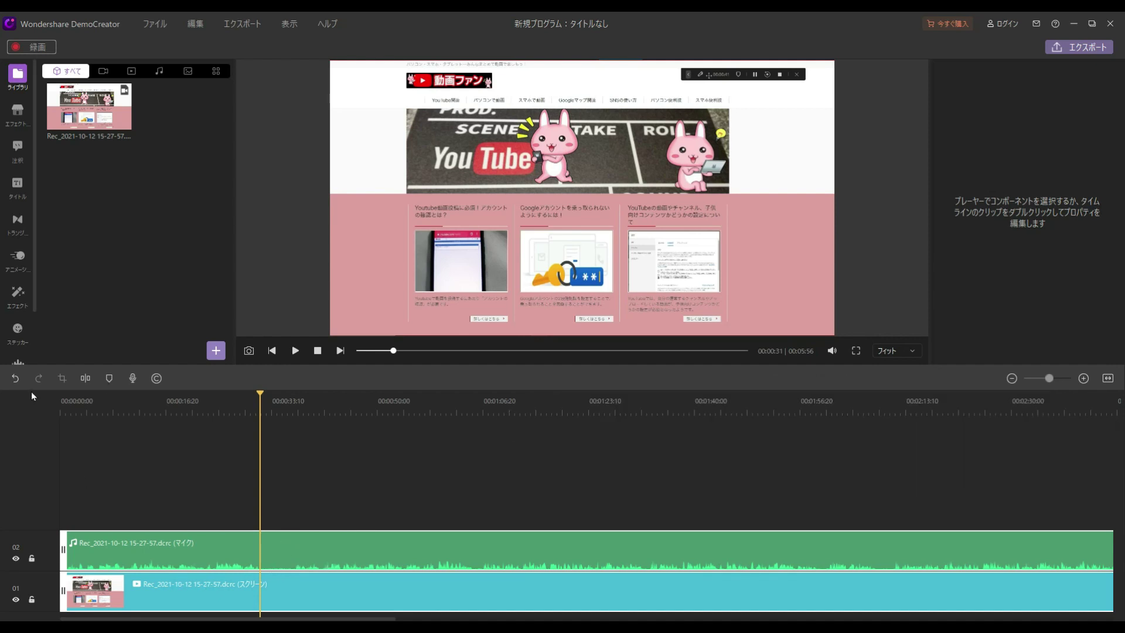
{"action": "left_click", "coordinate": [86, 378]}
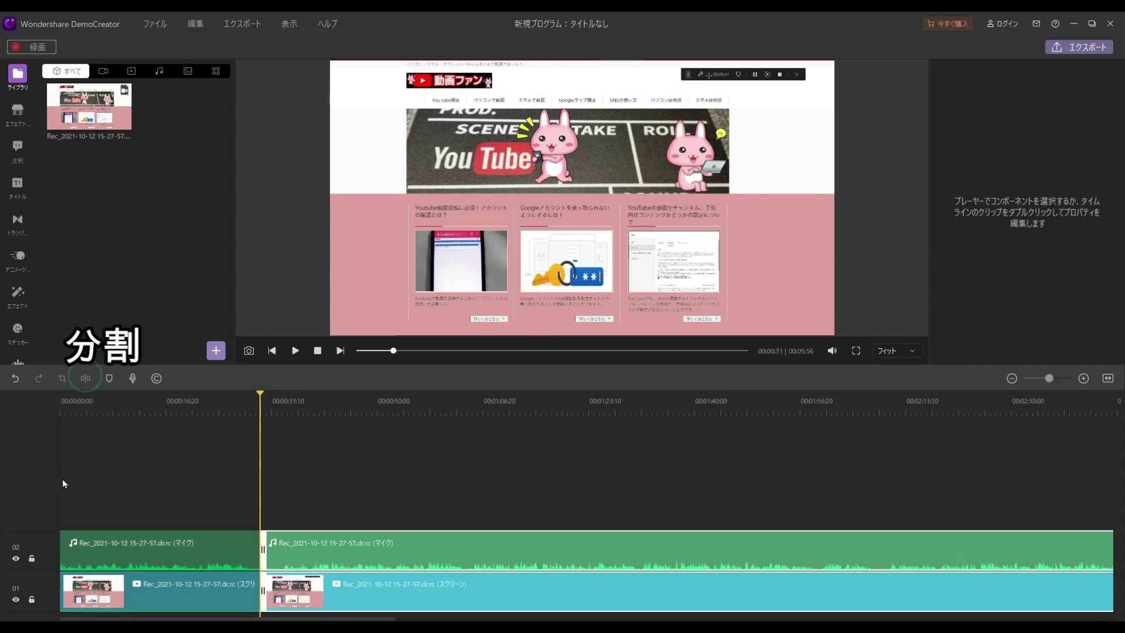
Split the second part of both clips again at 00:00:35.
{"action": "left_click_drag", "start_coordinate": [261, 392], "coordinate": [252, 420]}
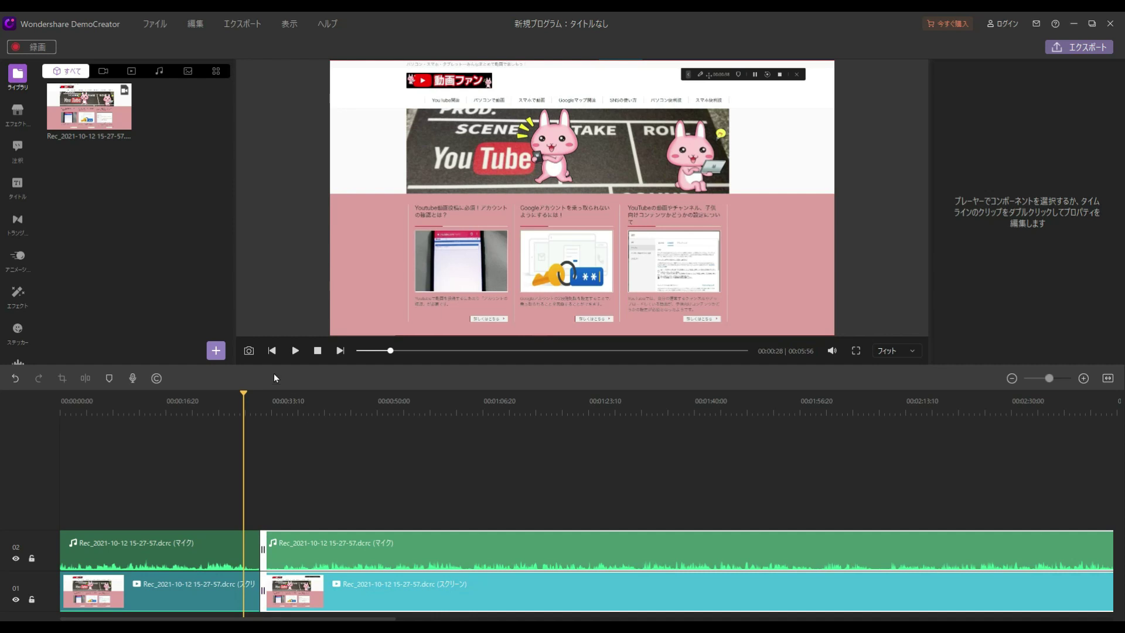
{"action": "left_click_drag", "start_coordinate": [245, 393], "coordinate": [283, 396]}
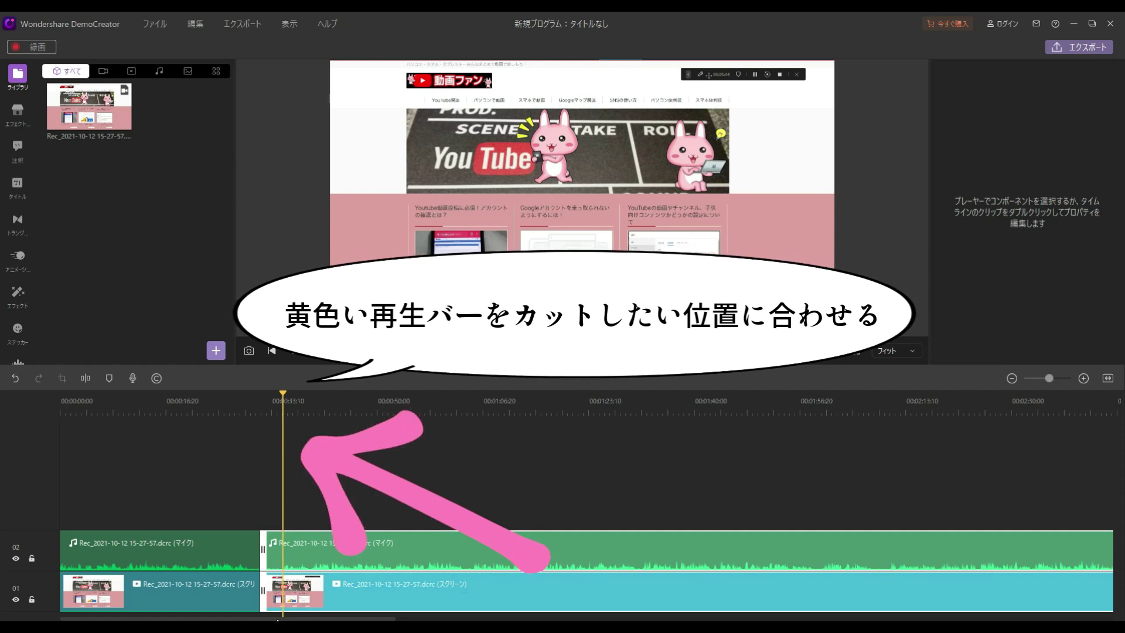
{"action": "left_click", "coordinate": [85, 378]}
Delete the short segment between the two splits from both the screen and microphone tracks.
{"action": "left_click", "coordinate": [270, 592]}
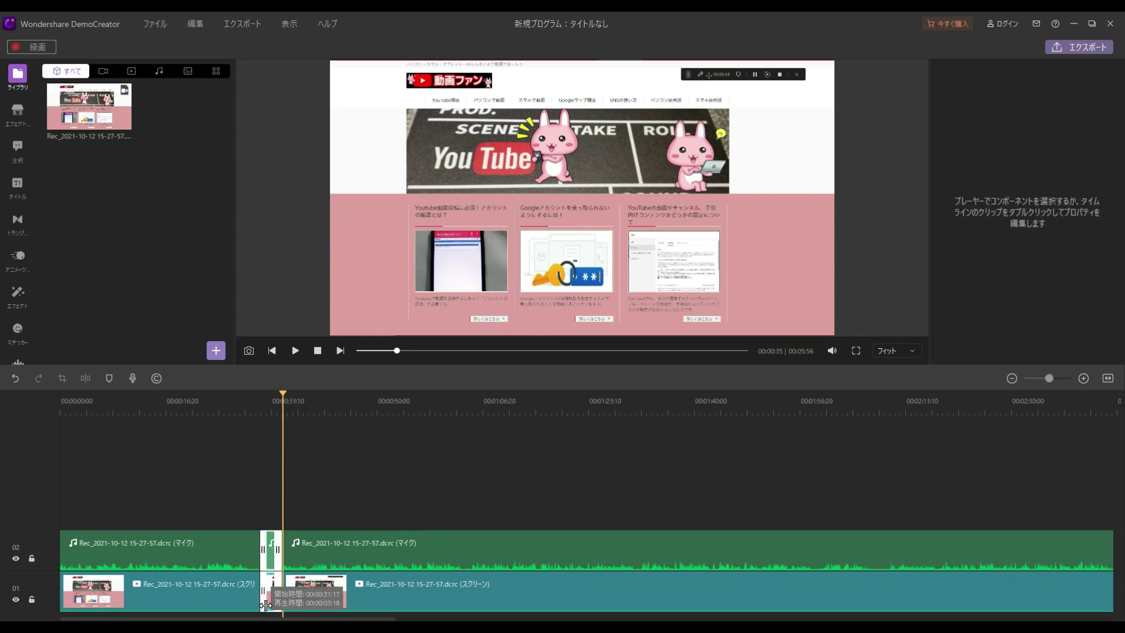
{"action": "left_click", "coordinate": [270, 604]}
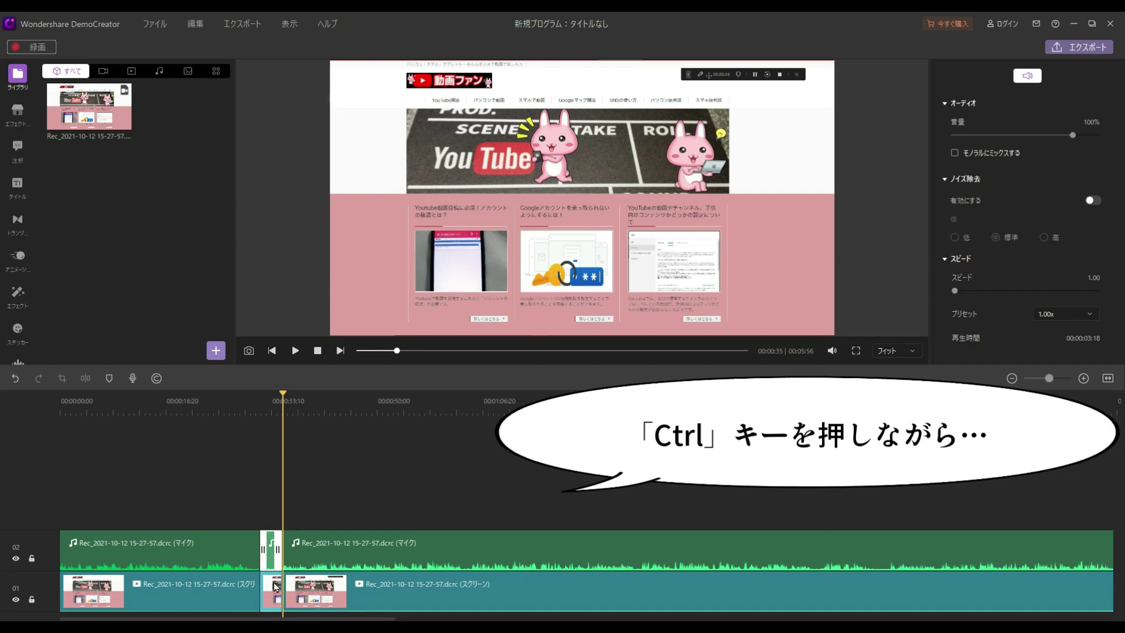
{"action": "left_click", "coordinate": [273, 583], "text": "ctrl"}
{"action": "left_click", "coordinate": [275, 553], "text": "ctrl"}
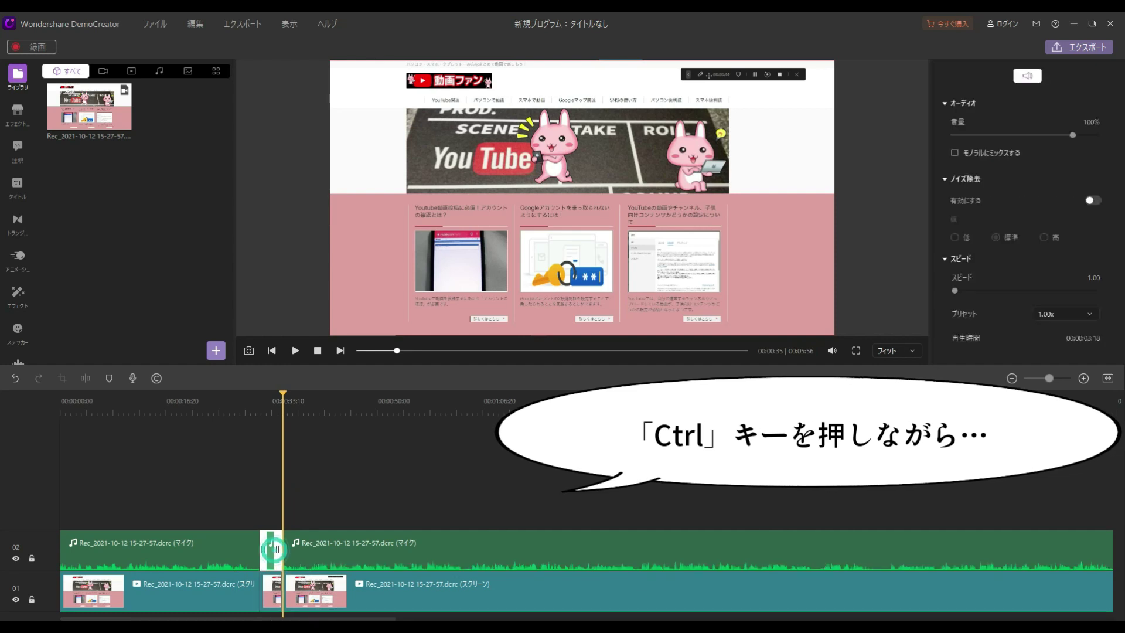
{"action": "left_click", "coordinate": [277, 587], "text": "ctrl"}
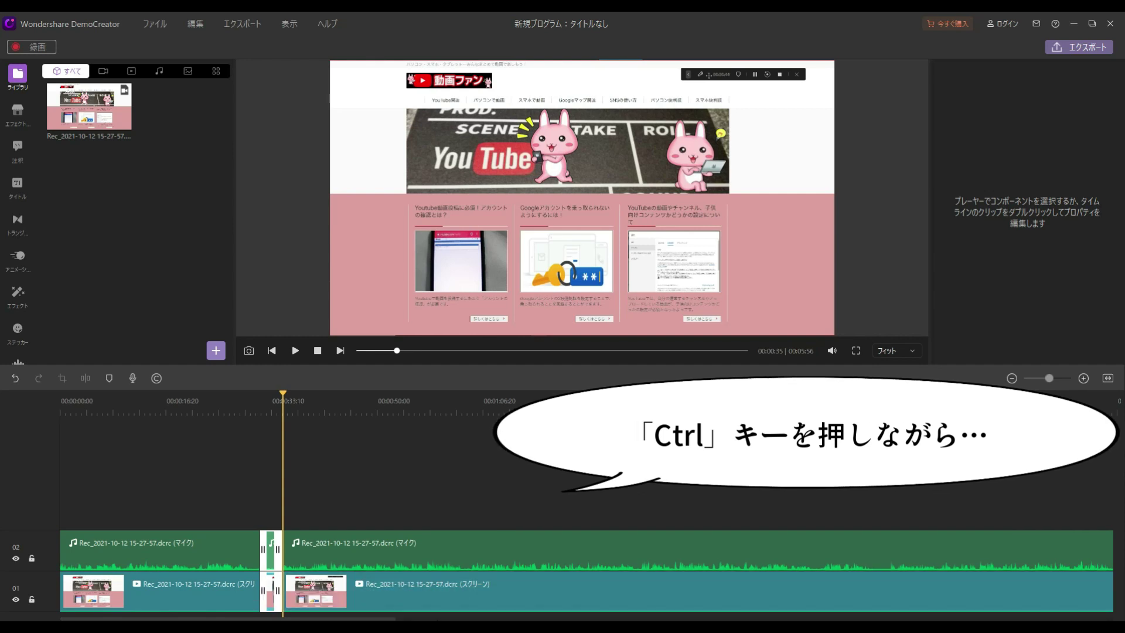
{"action": "right_click", "coordinate": [273, 566]}
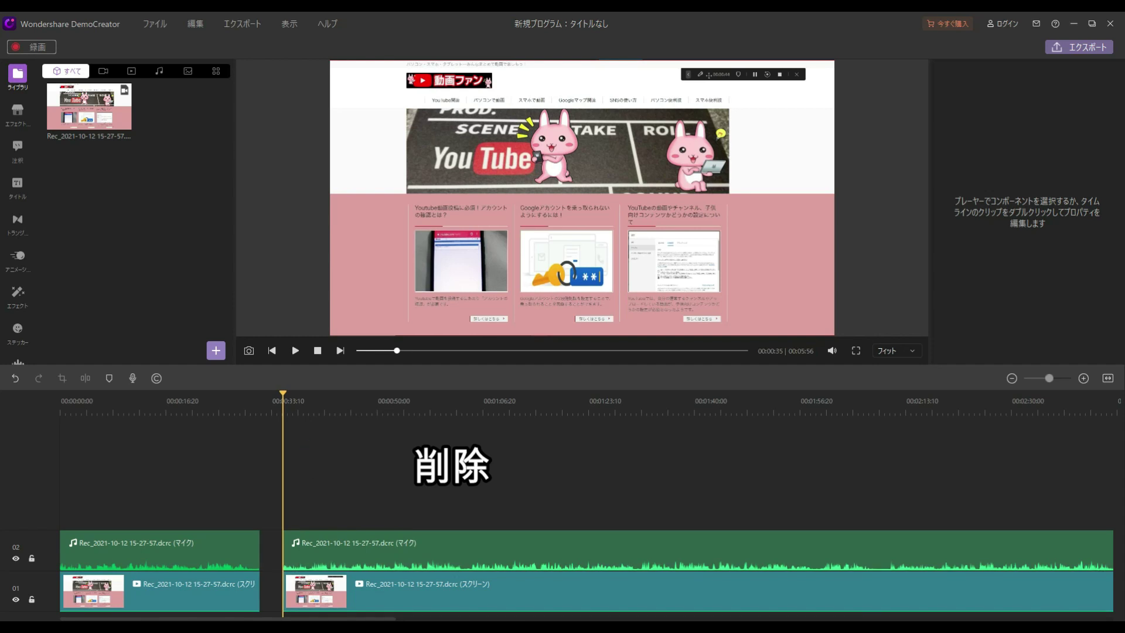
Close the gap by moving the remaining screen and microphone clips up against the first segment.
{"action": "left_click", "coordinate": [258, 610]}
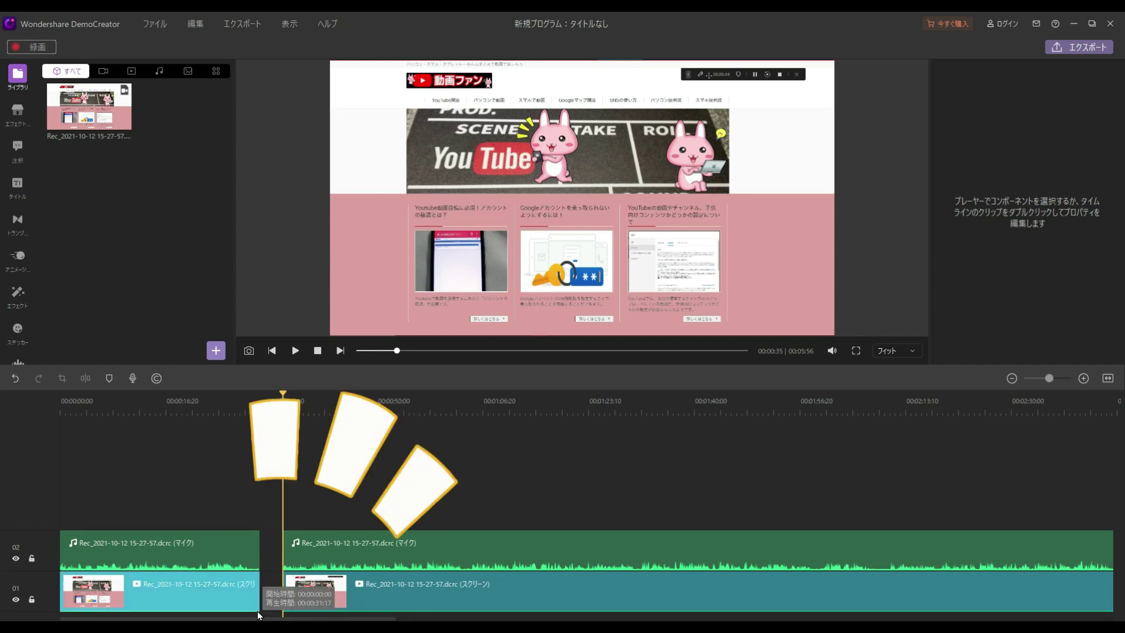
{"action": "left_click", "coordinate": [321, 557]}
{"action": "left_click_drag", "start_coordinate": [417, 553], "coordinate": [396, 552]}
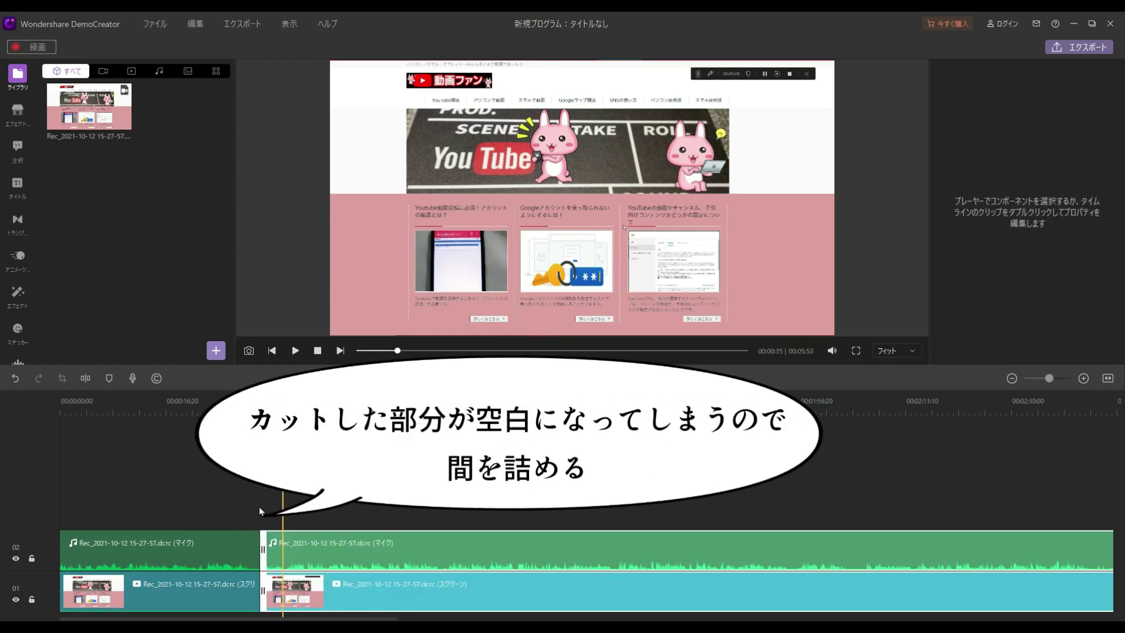
{"action": "left_click", "coordinate": [258, 601]}
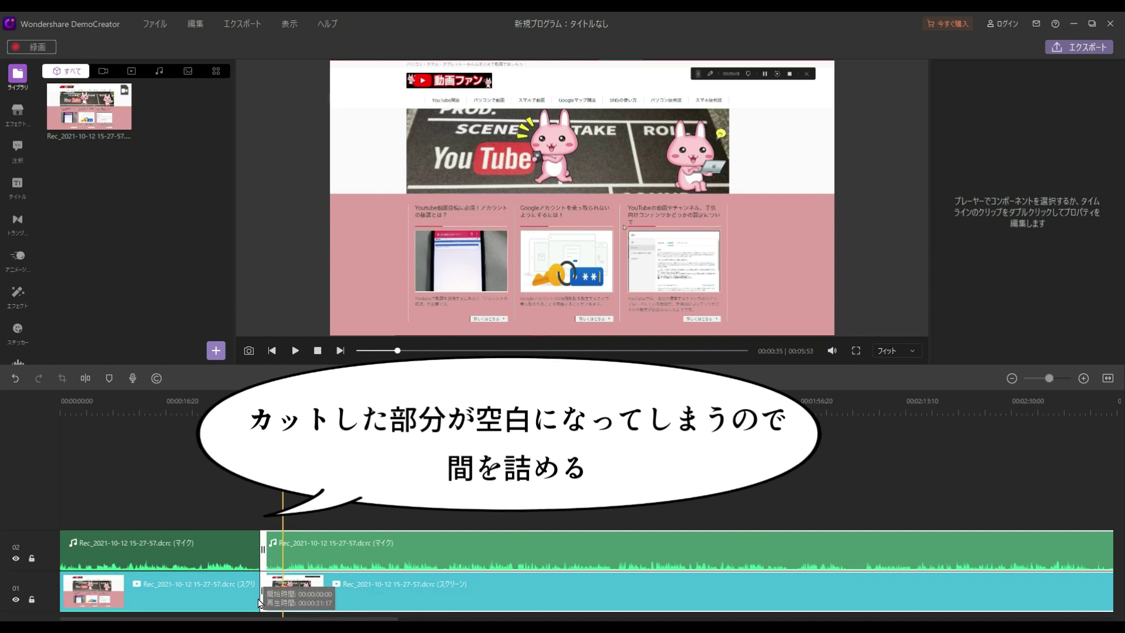
Cut the section from 00:01:58 to 00:02:07 out of both tracks and close the resulting gap.
{"action": "left_click_drag", "start_coordinate": [284, 394], "coordinate": [495, 401]}
{"action": "left_click_drag", "start_coordinate": [579, 410], "coordinate": [866, 427]}
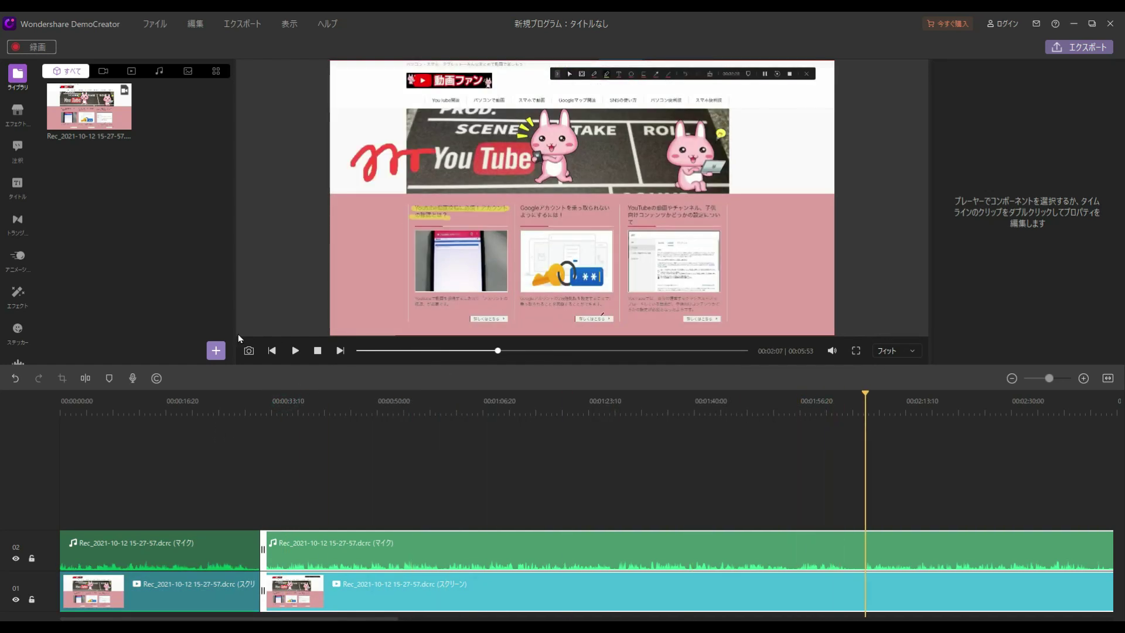
{"action": "key", "text": "ctrl+b"}
{"action": "key", "text": "ctrl+b"}
{"action": "key", "text": "Delete"}
{"action": "left_click", "coordinate": [859, 444]}
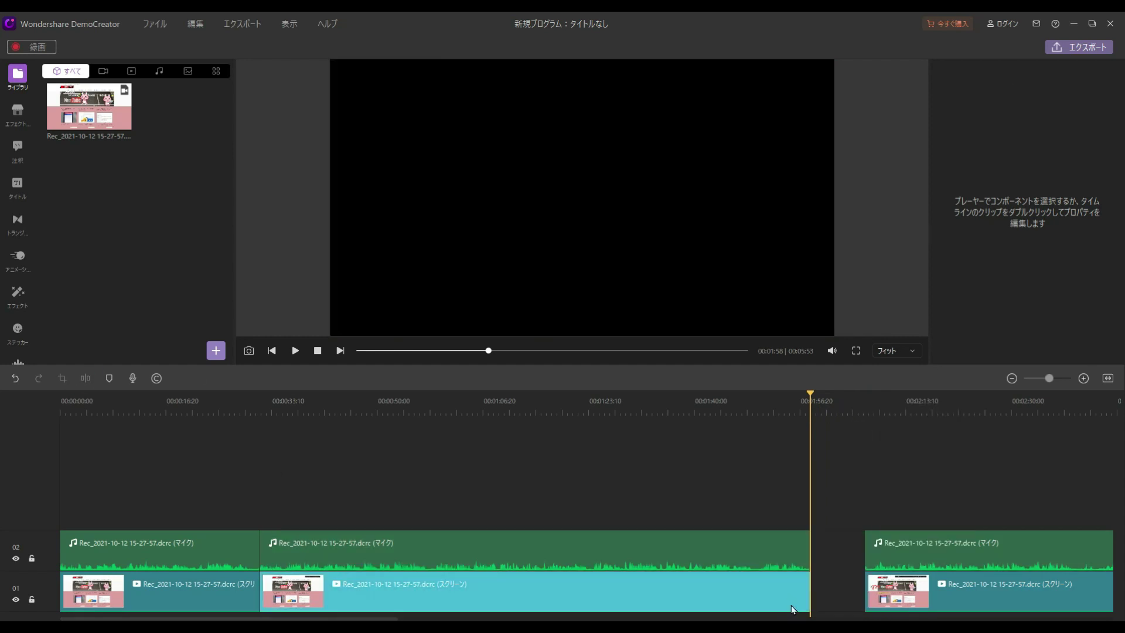
{"action": "left_click", "coordinate": [976, 542]}
{"action": "left_click_drag", "start_coordinate": [983, 555], "coordinate": [928, 556]}
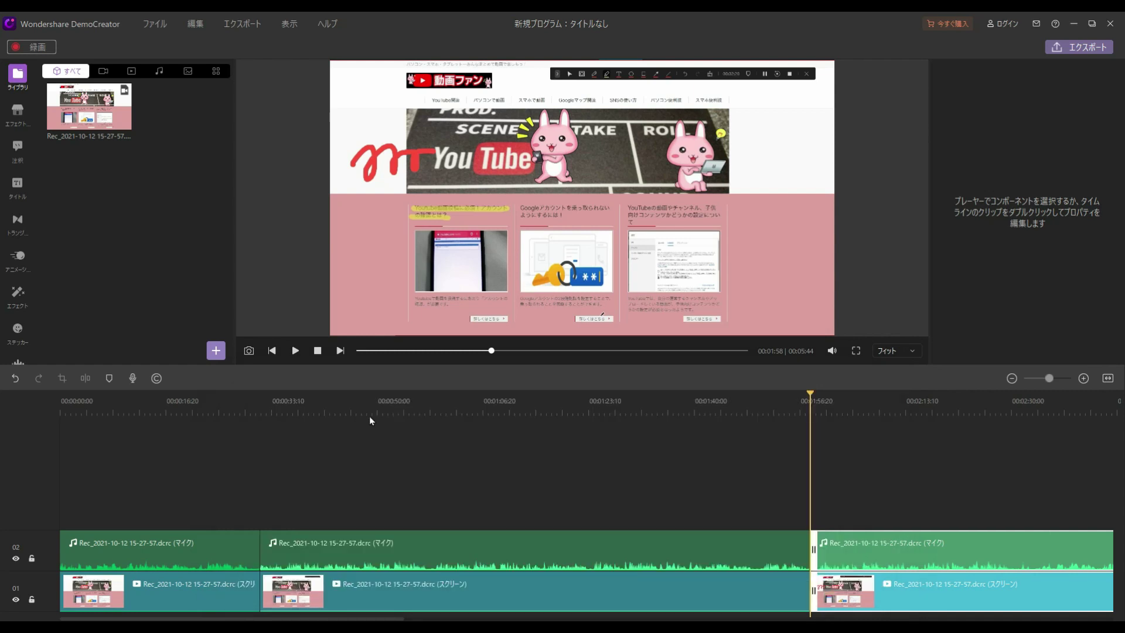
Open the online effects store, dismiss the template introduction and browse the popular packs.
{"action": "left_click", "coordinate": [18, 126]}
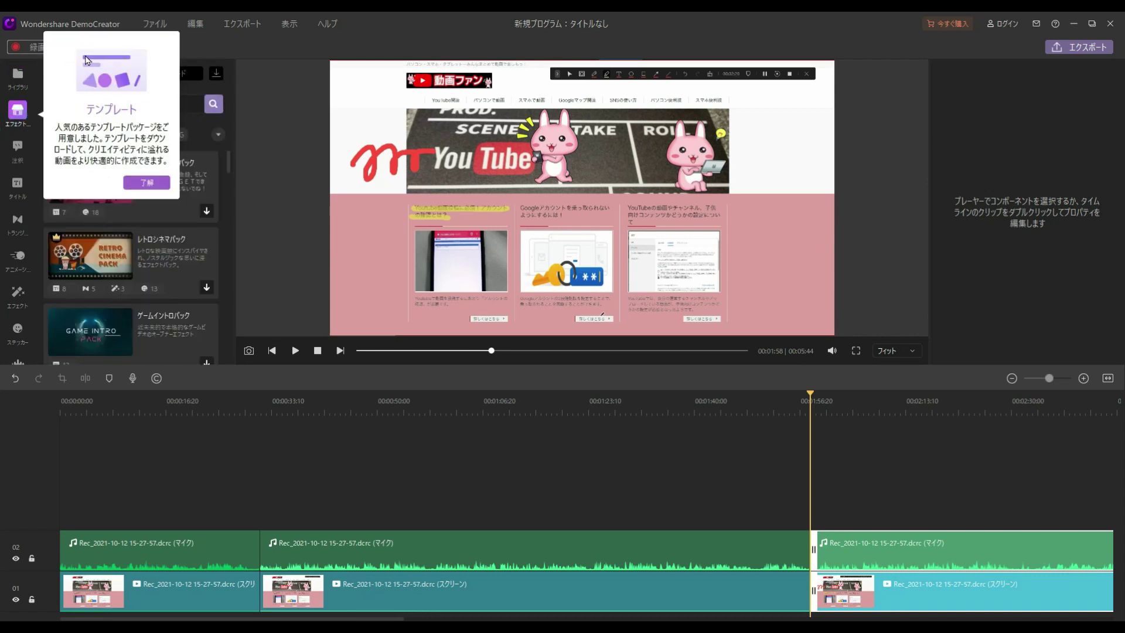
{"action": "left_click", "coordinate": [146, 183]}
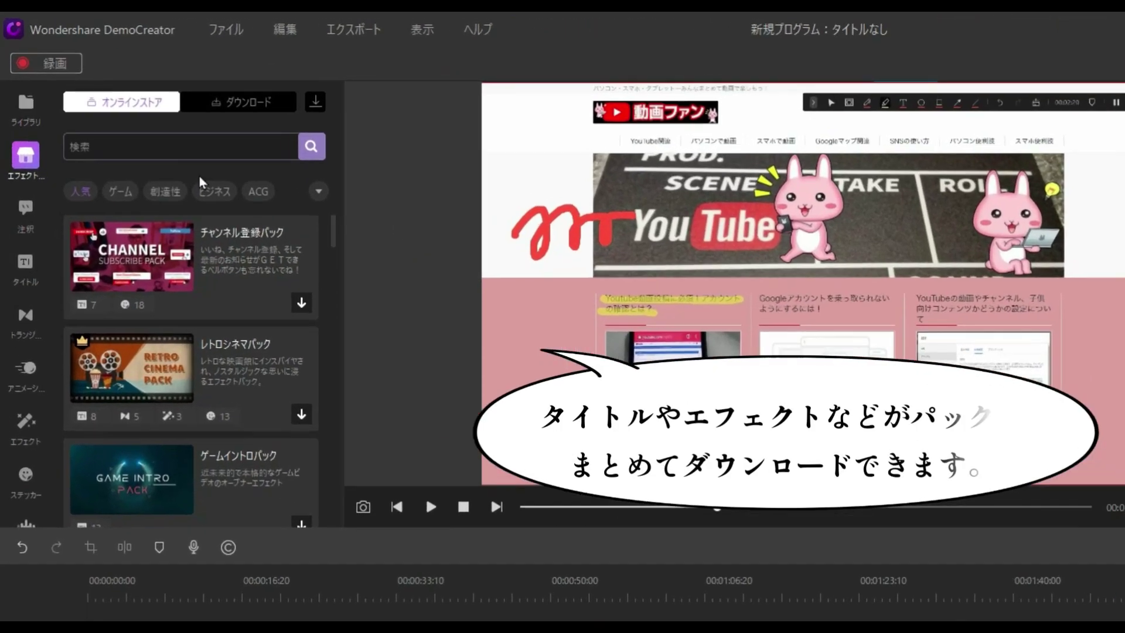
{"action": "mouse_move", "coordinate": [121, 184]}
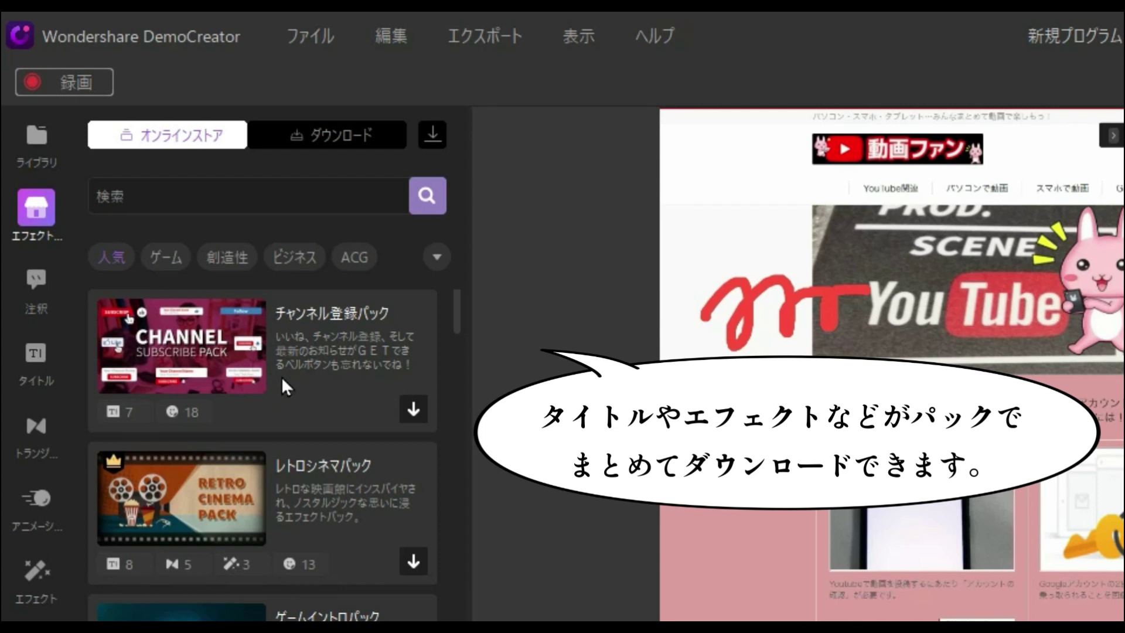
{"action": "scroll", "coordinate": [281, 377], "scroll_direction": "down", "scroll_amount": 10}
{"action": "scroll", "coordinate": [283, 381], "scroll_direction": "up", "scroll_amount": 10}
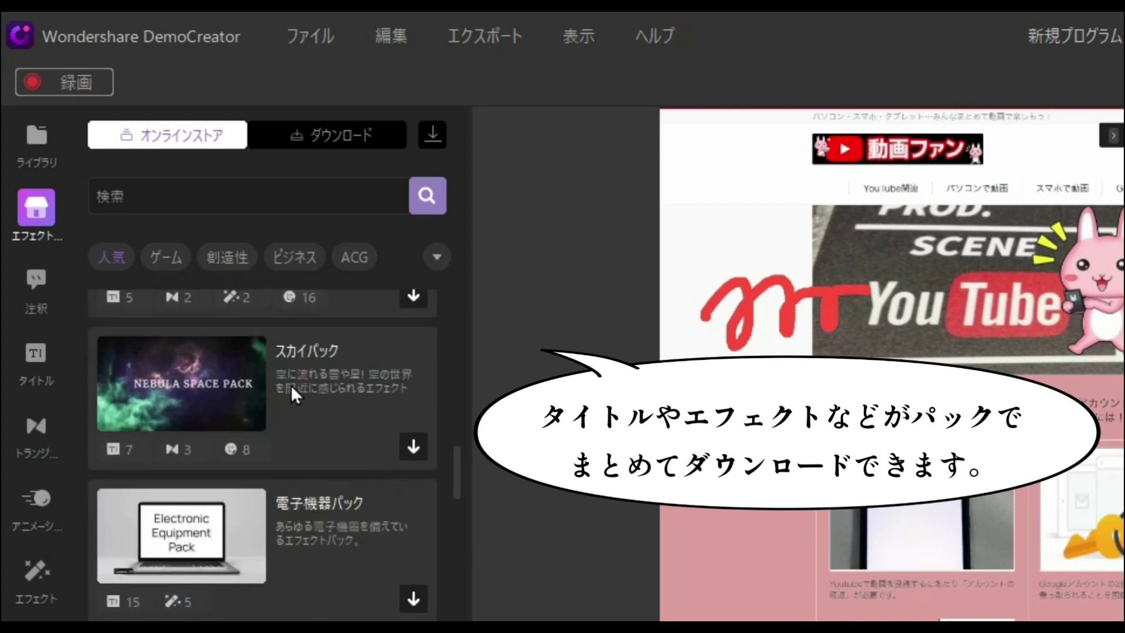
Browse the popular effect packs and download the VHS And Glitch Effect Vol 01 pack.
{"action": "scroll", "coordinate": [291, 385], "scroll_direction": "down", "scroll_amount": 6}
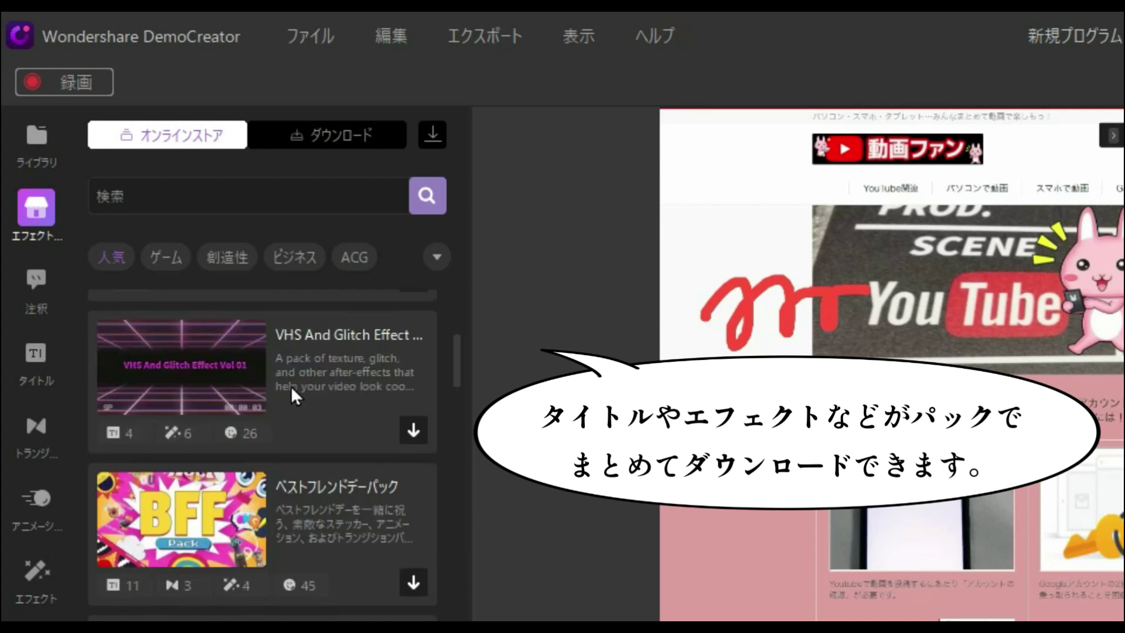
{"action": "scroll", "coordinate": [291, 385], "scroll_direction": "up", "scroll_amount": 4}
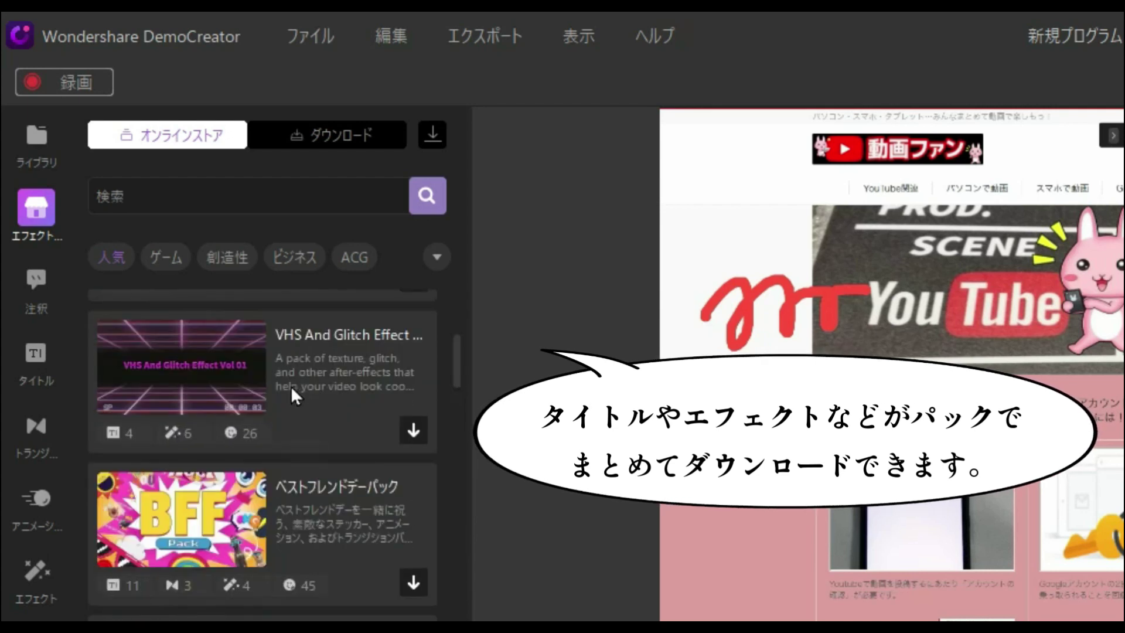
{"action": "scroll", "coordinate": [216, 389], "scroll_direction": "up", "scroll_amount": 2}
{"action": "scroll", "coordinate": [216, 389], "scroll_direction": "down", "scroll_amount": 5}
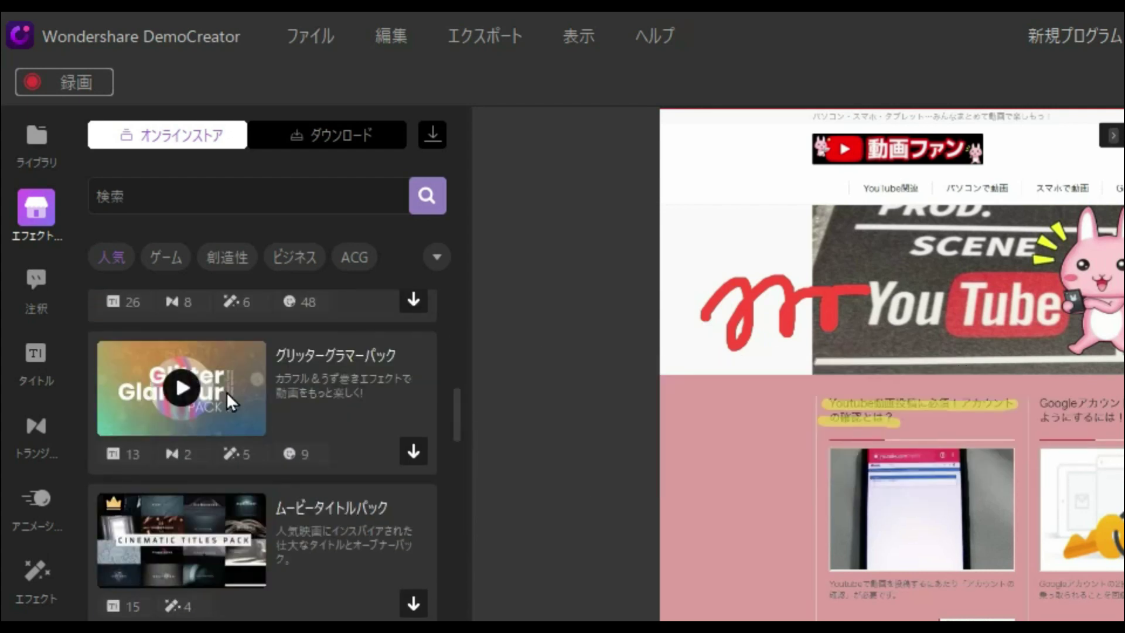
{"action": "scroll", "coordinate": [231, 395], "scroll_direction": "up", "scroll_amount": 3}
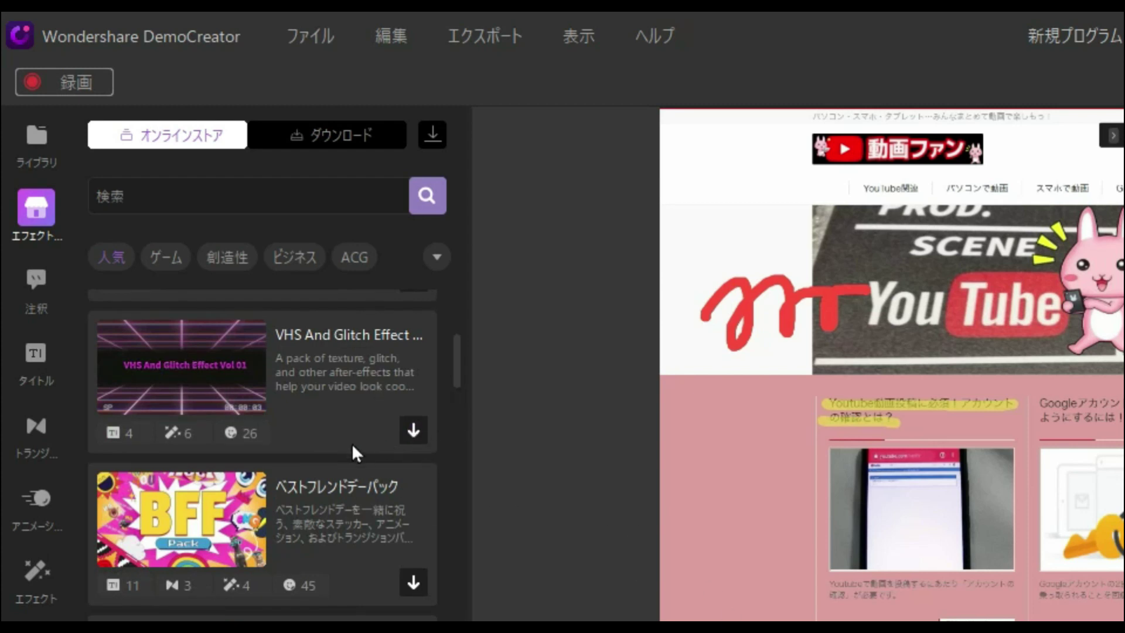
{"action": "left_click", "coordinate": [418, 432]}
{"action": "left_click", "coordinate": [420, 434]}
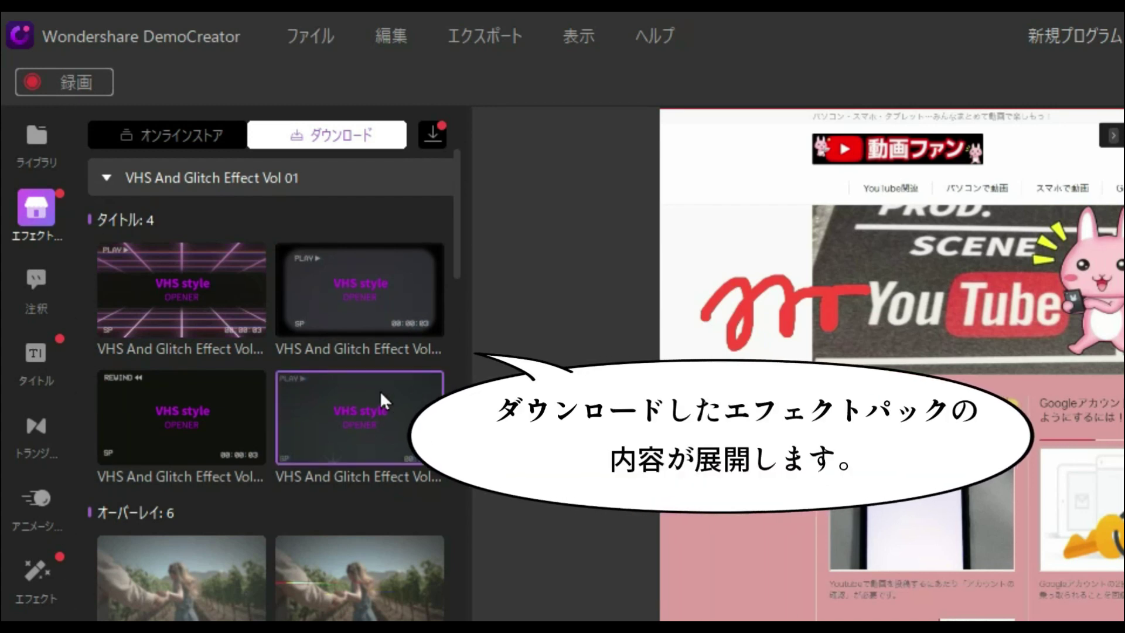
Look through the downloaded pack, place its first VHS-style title on a new track at the timeline start, and preview it.
{"action": "scroll", "coordinate": [299, 408], "scroll_direction": "down", "scroll_amount": 2}
{"action": "scroll", "coordinate": [221, 490], "scroll_direction": "down", "scroll_amount": 15}
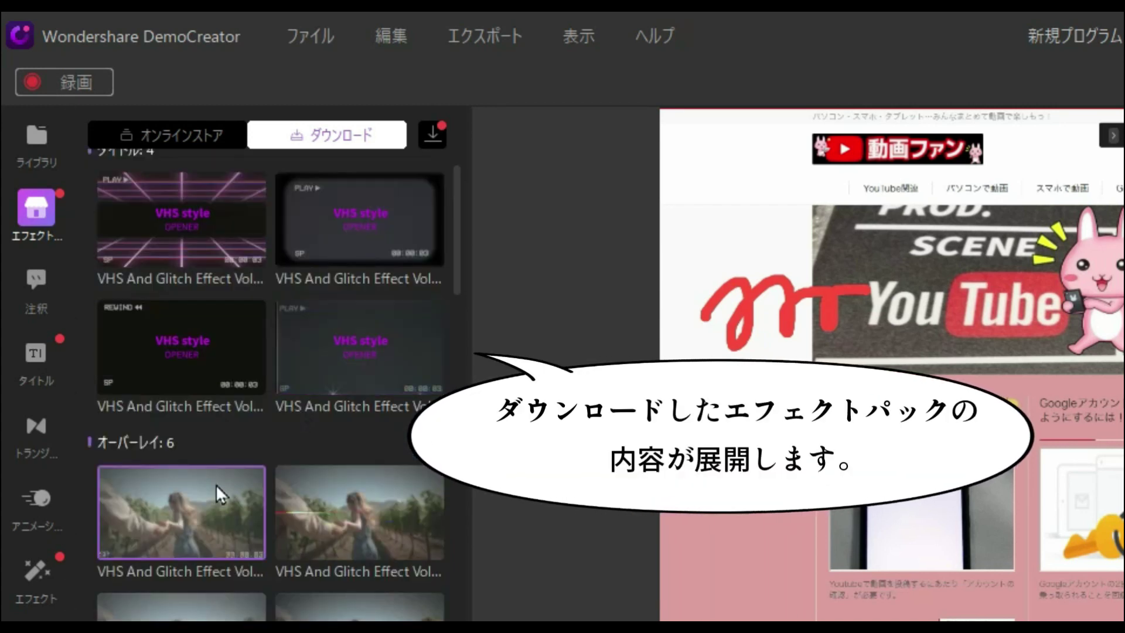
{"action": "scroll", "coordinate": [216, 470], "scroll_direction": "down", "scroll_amount": 15}
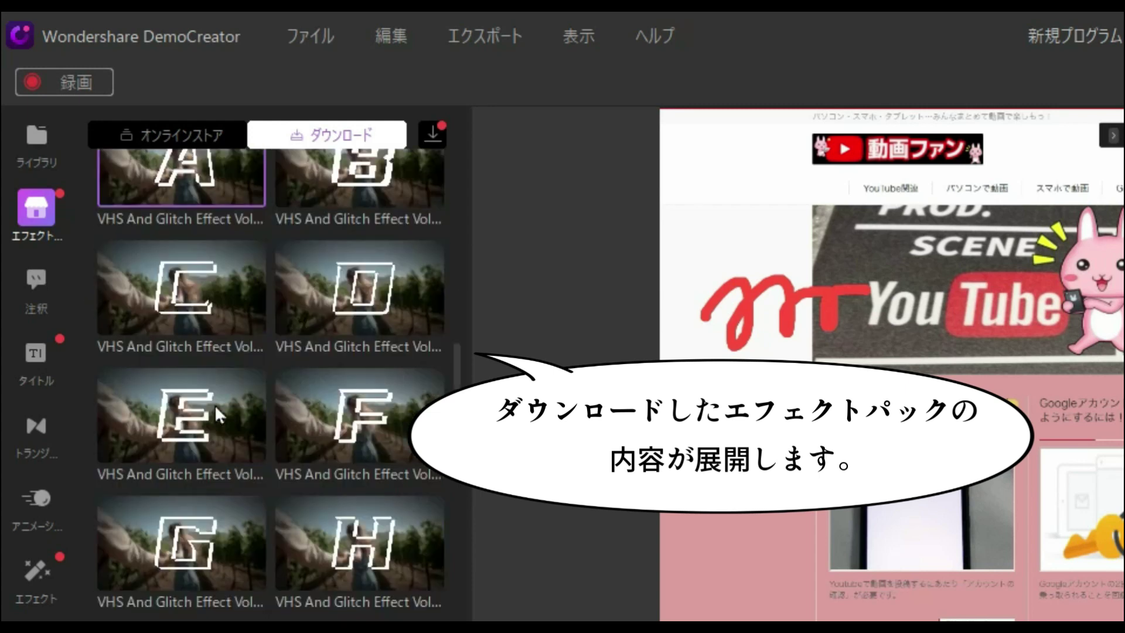
{"action": "scroll", "coordinate": [212, 425], "scroll_direction": "up", "scroll_amount": 20}
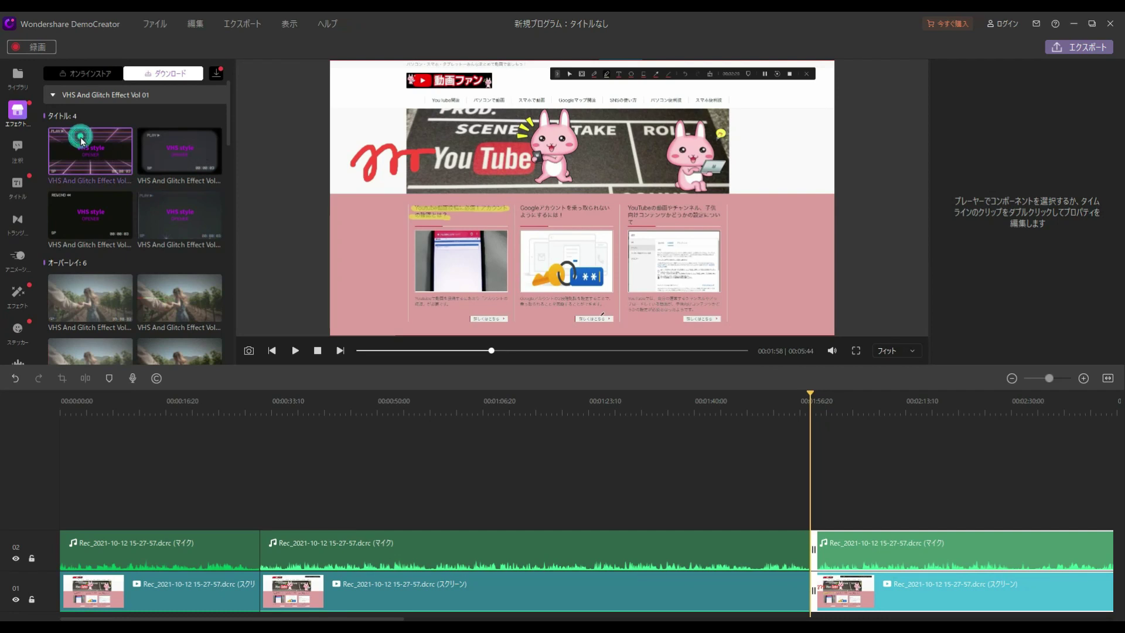
{"action": "left_click_drag", "start_coordinate": [82, 142], "coordinate": [66, 487]}
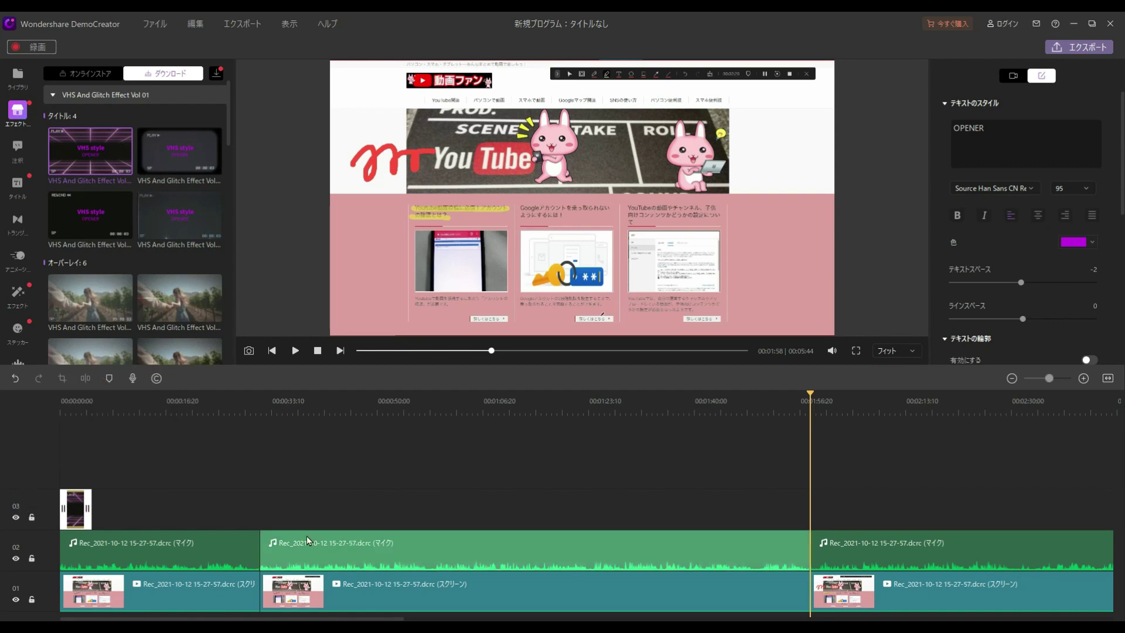
{"action": "left_click", "coordinate": [70, 537]}
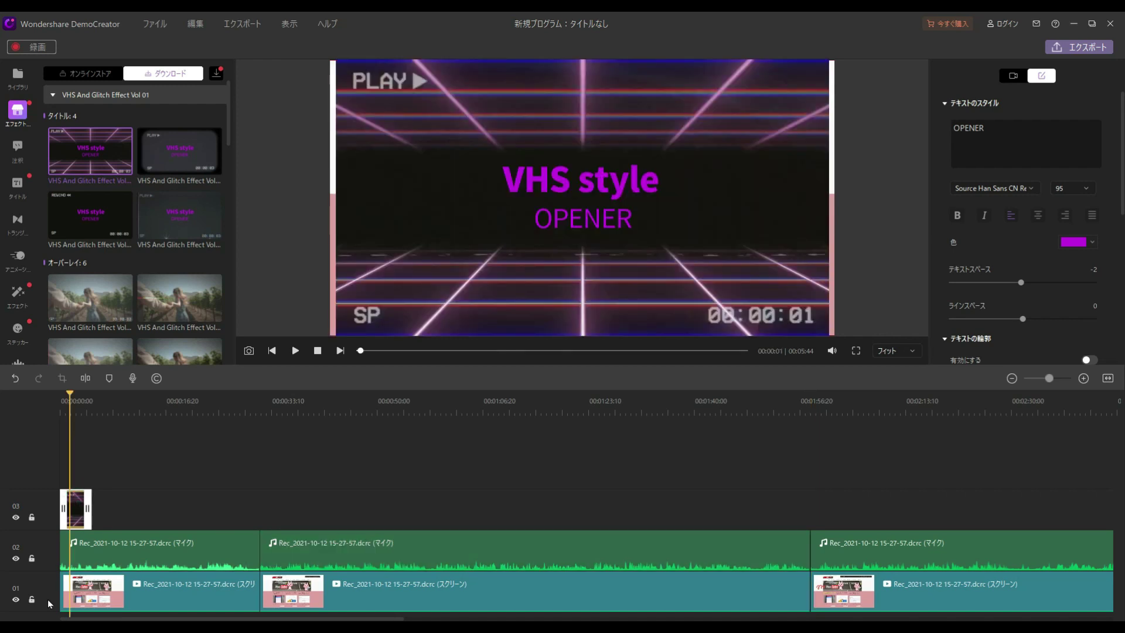
{"action": "left_click", "coordinate": [82, 515]}
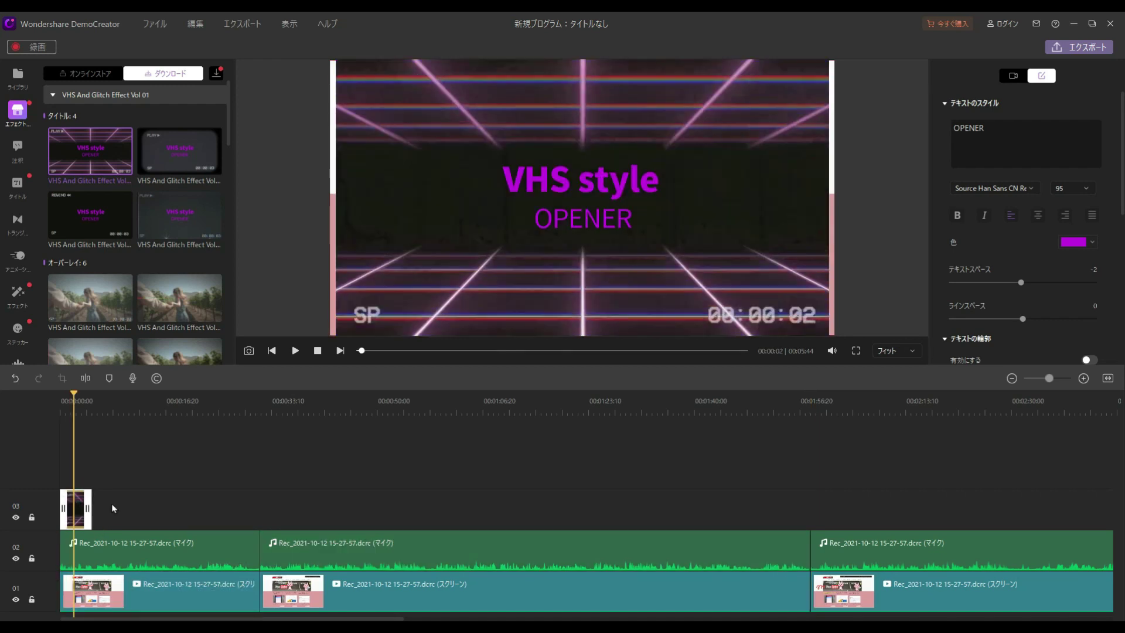
Replace the title's OPENER subtitle text with "test".
{"action": "left_click", "coordinate": [80, 508]}
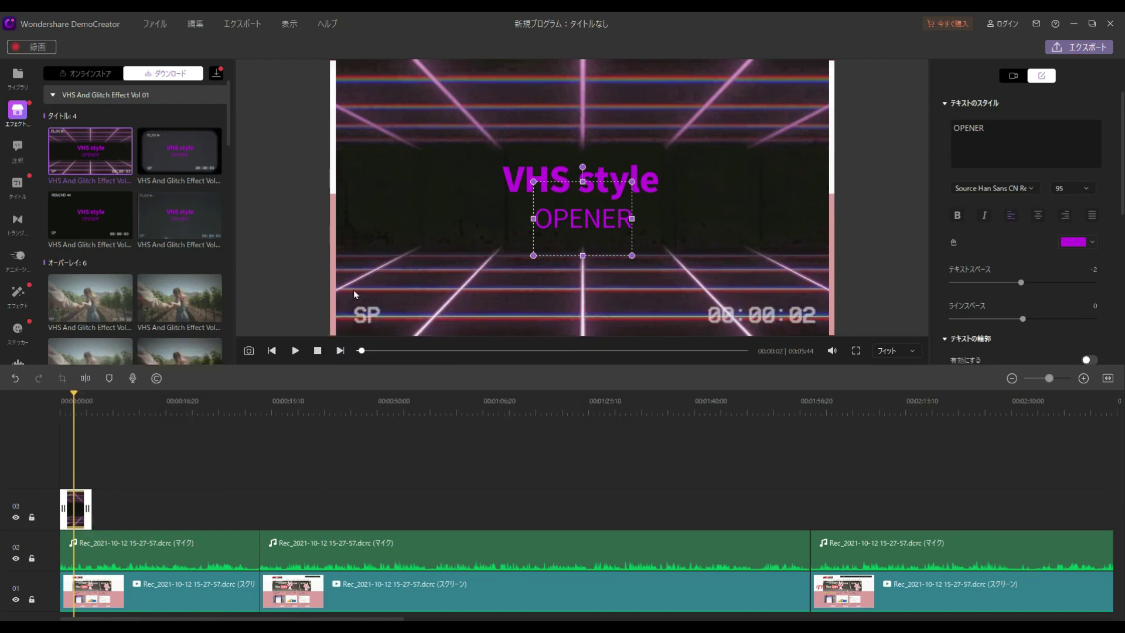
{"action": "key", "text": "Home"}
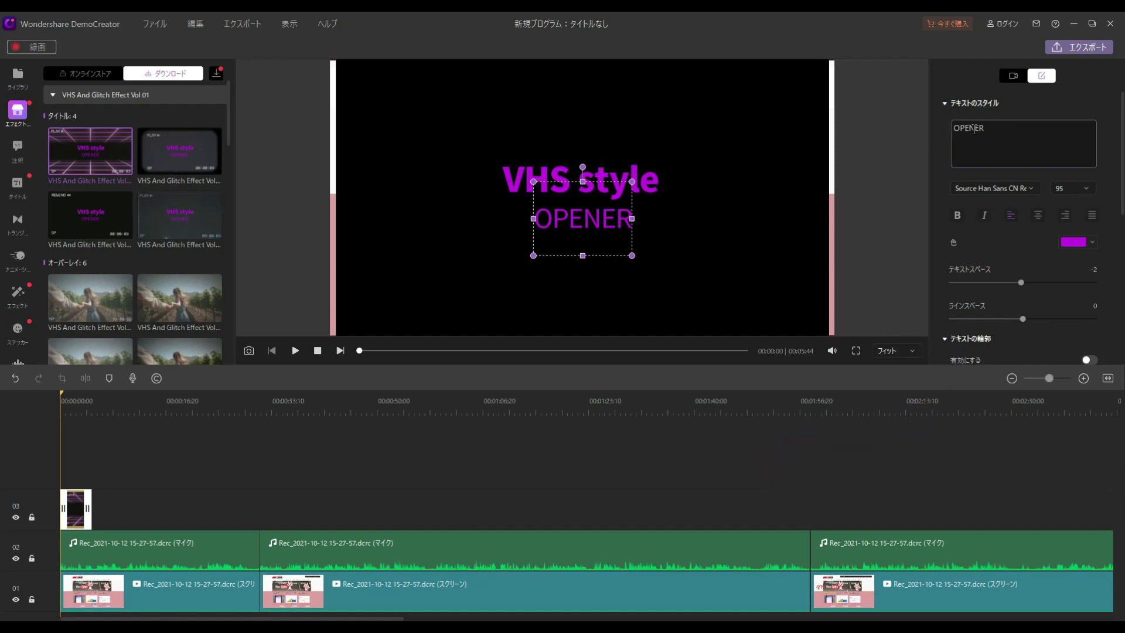
{"action": "left_click_drag", "start_coordinate": [1003, 133], "coordinate": [963, 131]}
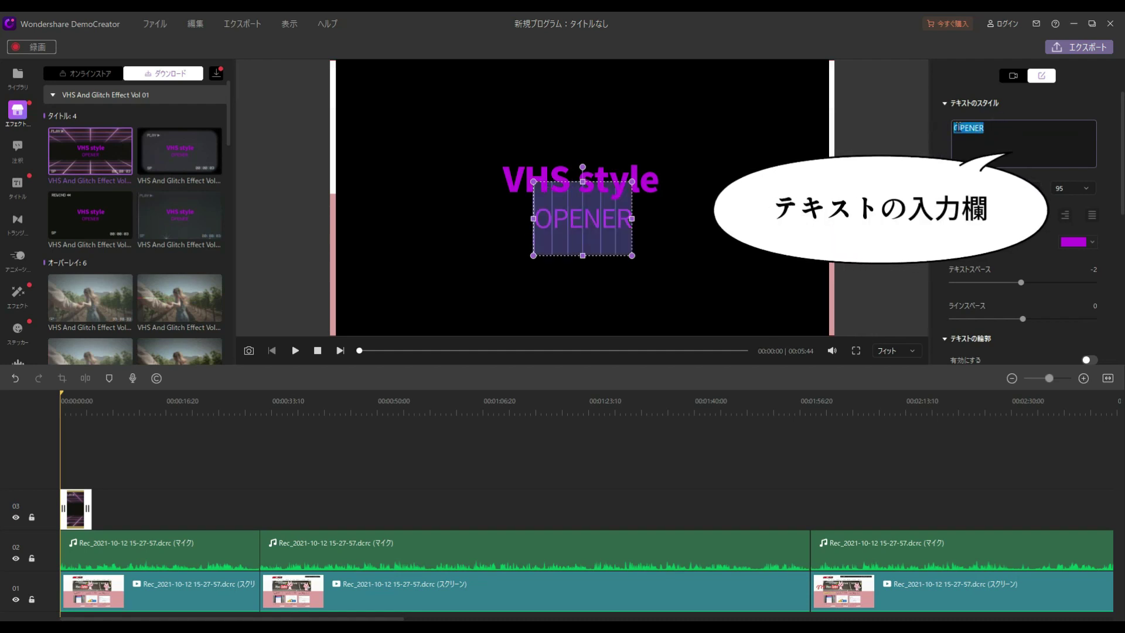
{"action": "type", "text": "test"}
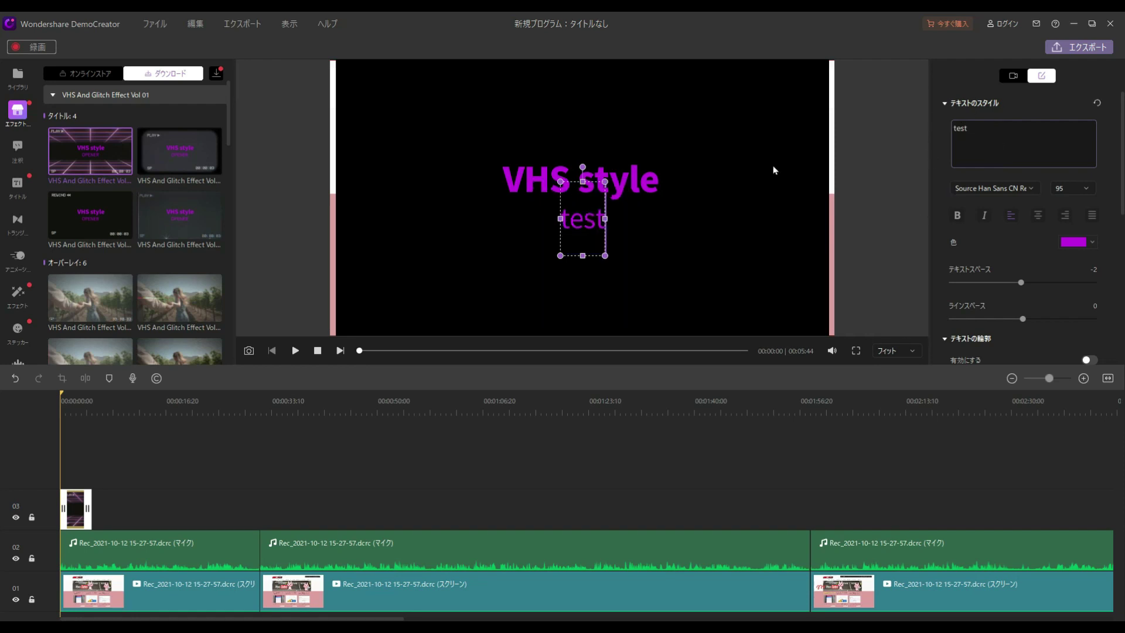
Replace the "VHS style" headline text with 動画ファン.
{"action": "left_click", "coordinate": [523, 193]}
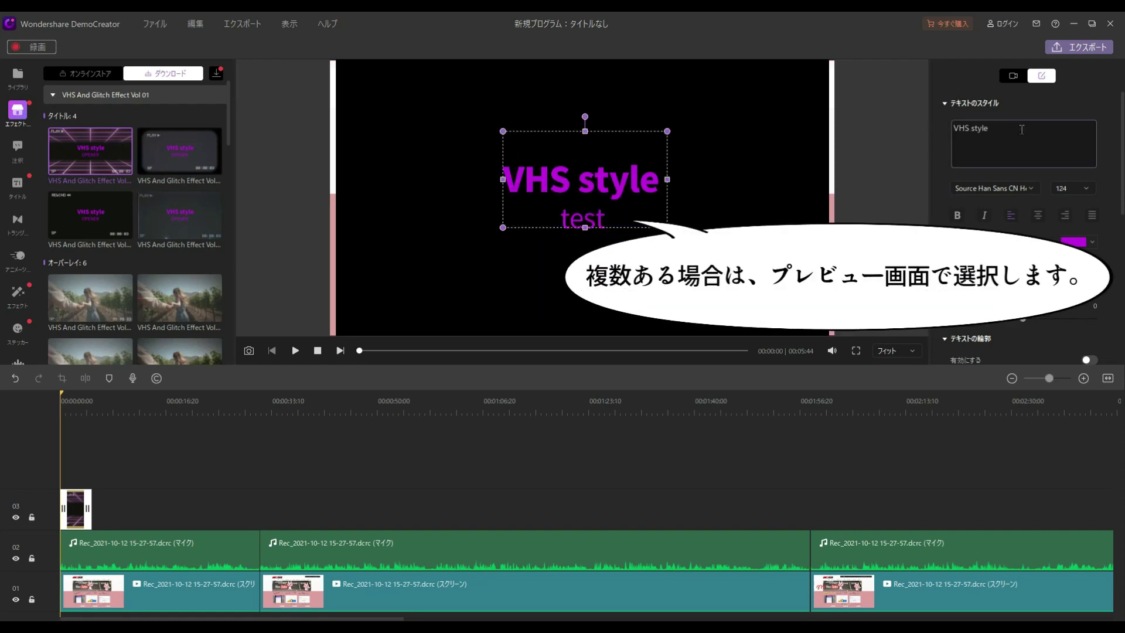
{"action": "type", "text": "どうがふぁ"}
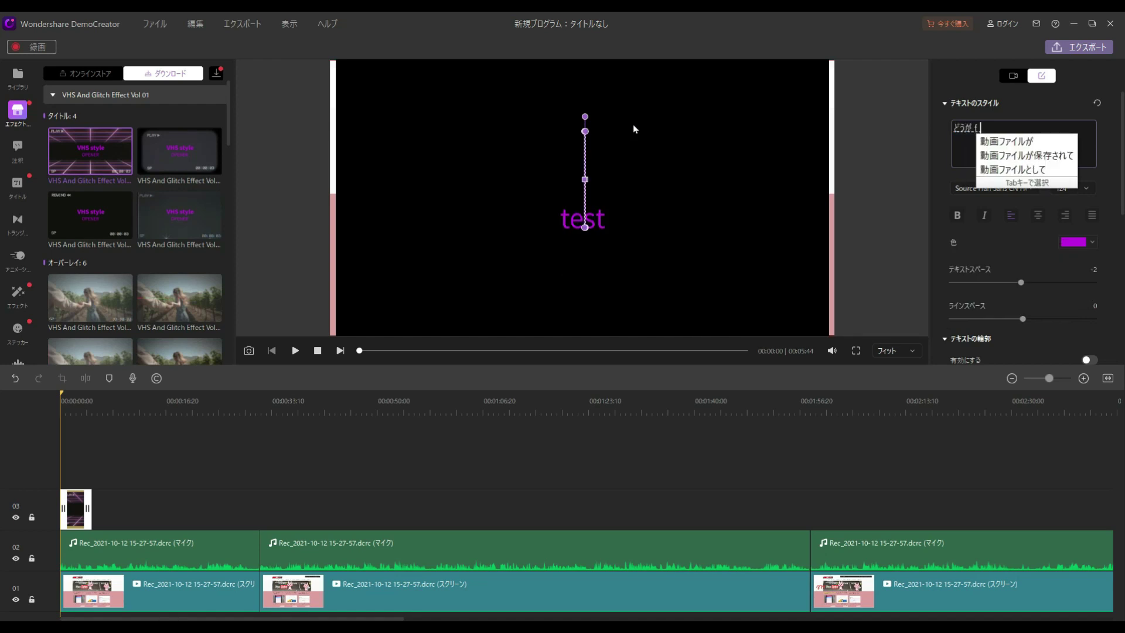
{"action": "type", "text": "ん"}
{"action": "key", "text": "space"}
{"action": "key", "text": "Return"}
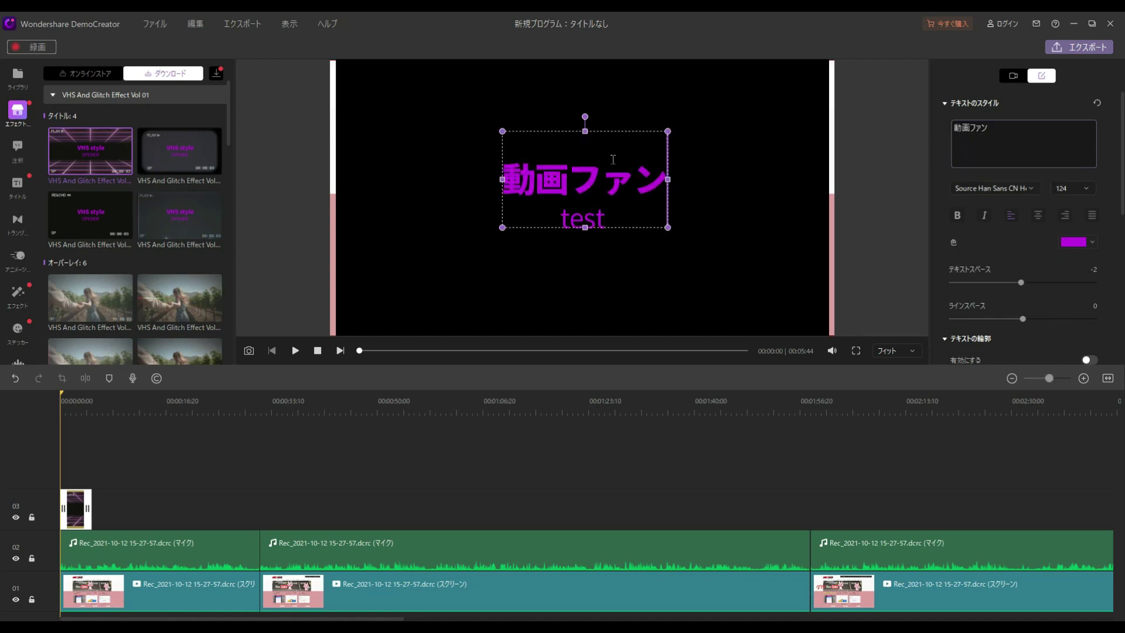
Set the 動画ファン headline's font size to 118.
{"action": "left_click", "coordinate": [1019, 190]}
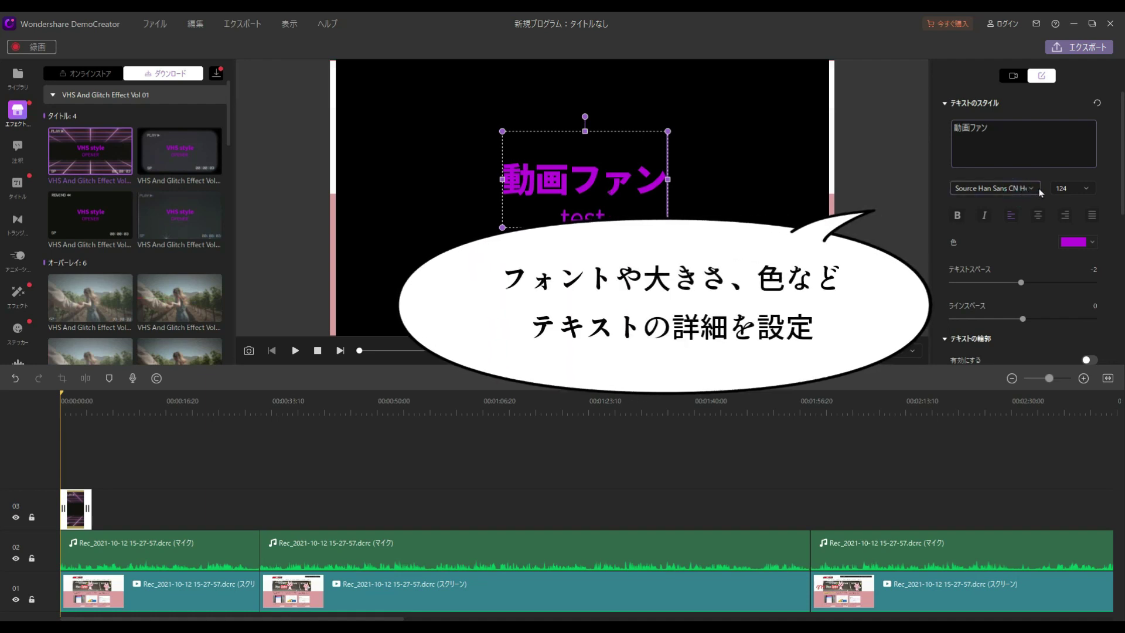
{"action": "left_click", "coordinate": [1035, 188]}
{"action": "left_click", "coordinate": [1072, 188]}
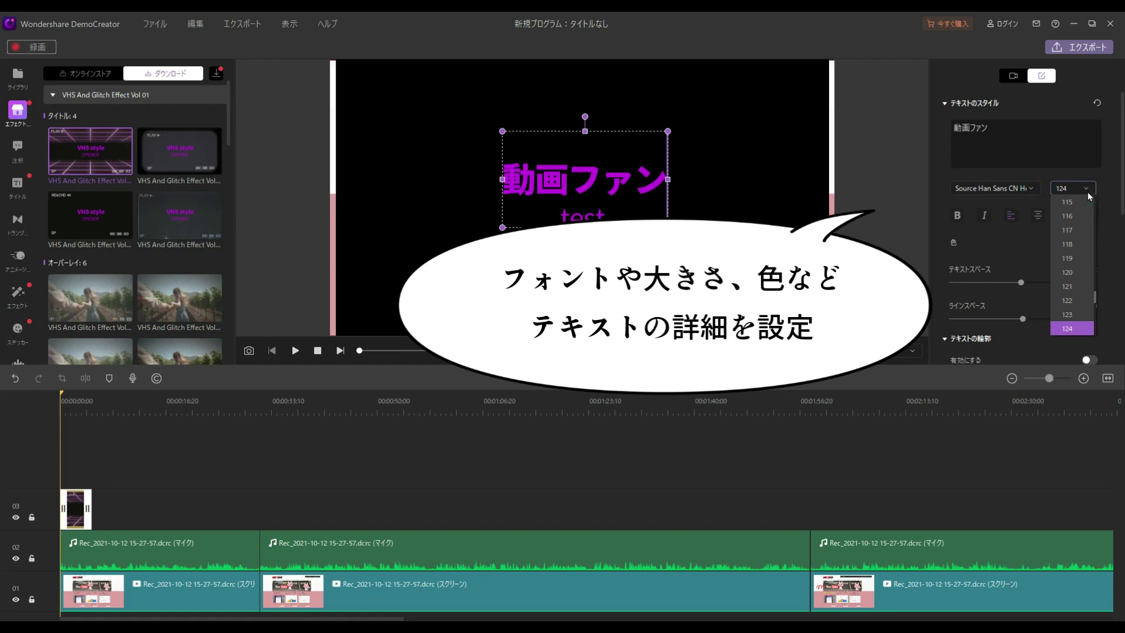
{"action": "left_click", "coordinate": [1076, 240]}
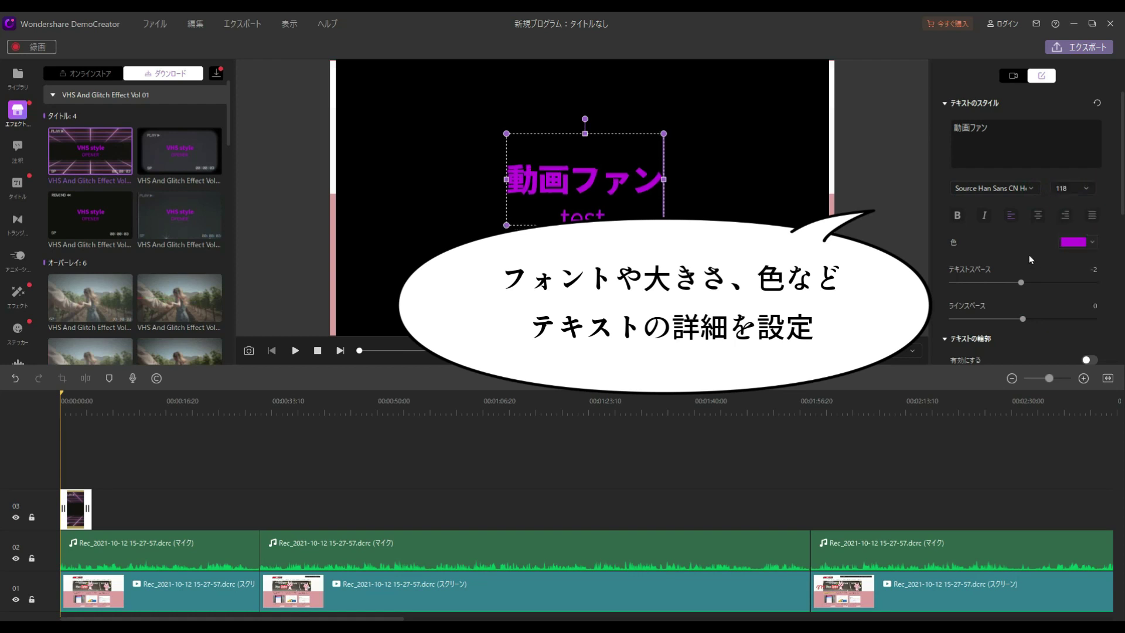
Try bold and italic on the 動画ファン headline, turning each off again.
{"action": "left_click", "coordinate": [958, 215]}
{"action": "left_click", "coordinate": [958, 214]}
{"action": "left_click", "coordinate": [984, 215]}
{"action": "left_click", "coordinate": [985, 215]}
Recolor the 動画ファン headline with a custom bright pink.
{"action": "left_click", "coordinate": [1092, 242]}
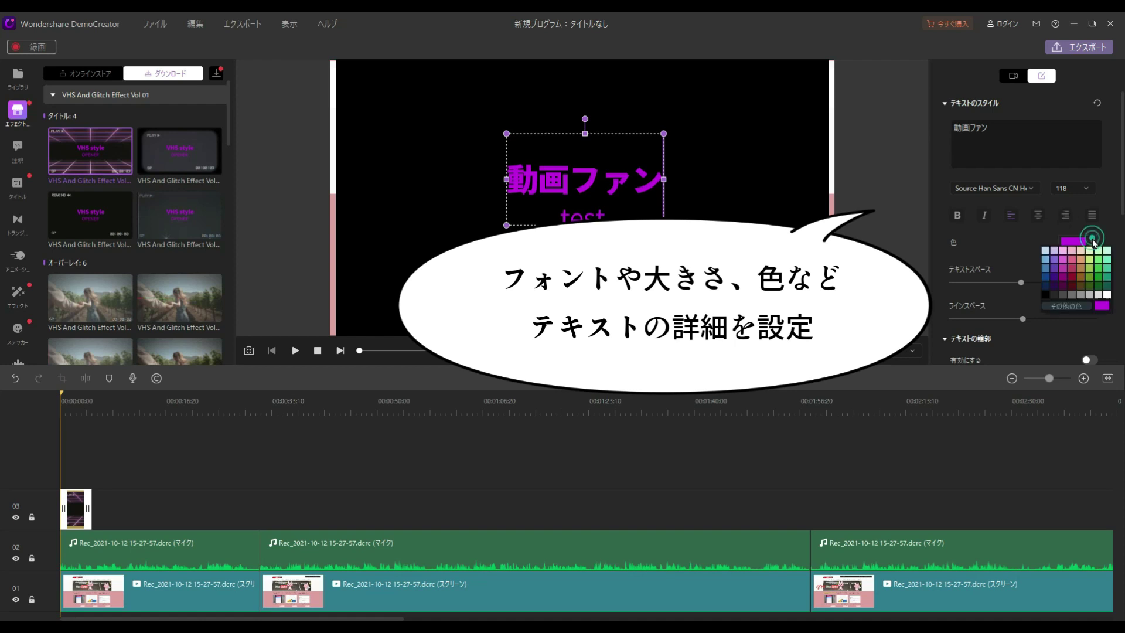
{"action": "left_click", "coordinate": [1066, 306]}
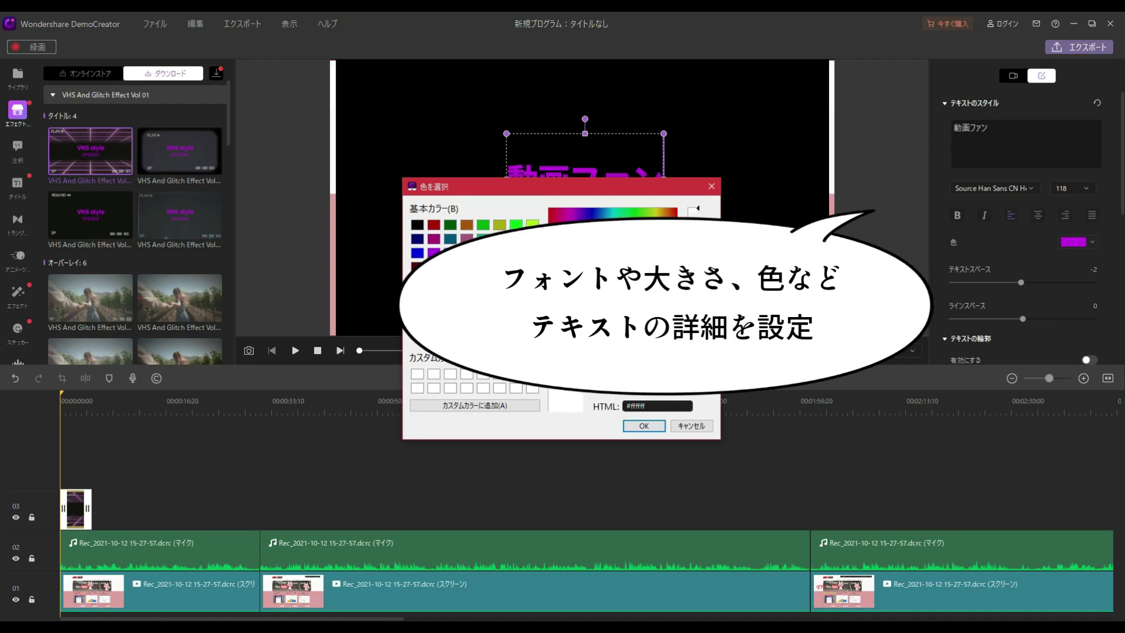
{"action": "left_click", "coordinate": [658, 246]}
{"action": "left_click", "coordinate": [644, 426]}
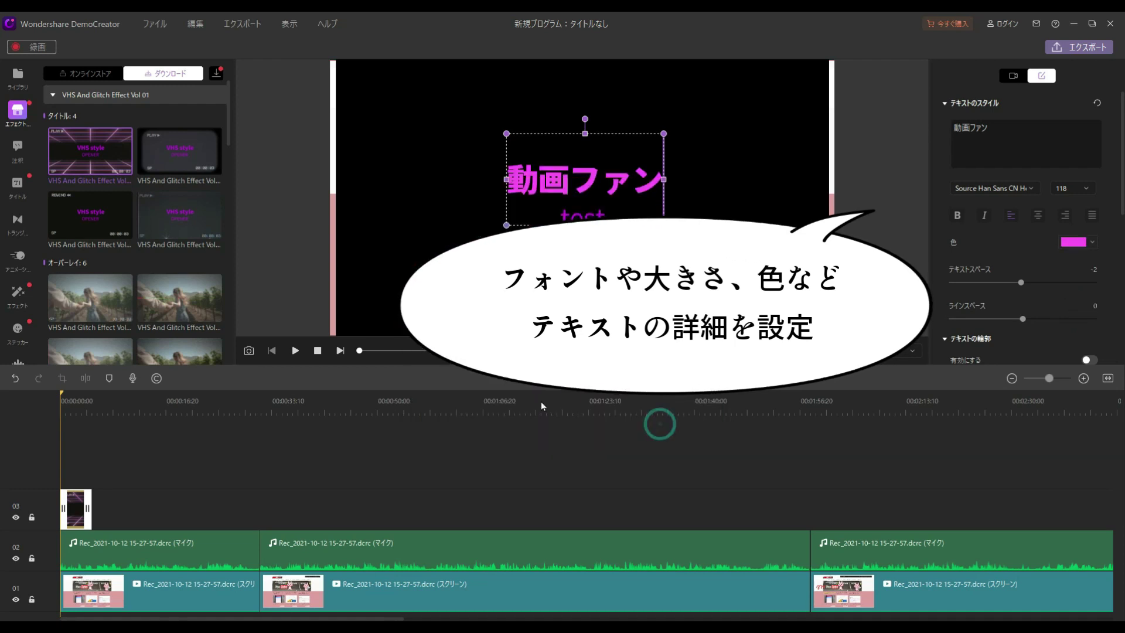
Set the headline's text spacing to 2 and its line spacing to 18.
{"action": "scroll", "coordinate": [1022, 250], "scroll_direction": "down", "scroll_amount": 1}
{"action": "left_click", "coordinate": [1023, 251]}
{"action": "left_click_drag", "start_coordinate": [1021, 250], "coordinate": [1038, 291]}
Enable a text outline on the headline in blue-purple with size 6.
{"action": "scroll", "coordinate": [1095, 245], "scroll_direction": "down", "scroll_amount": 1}
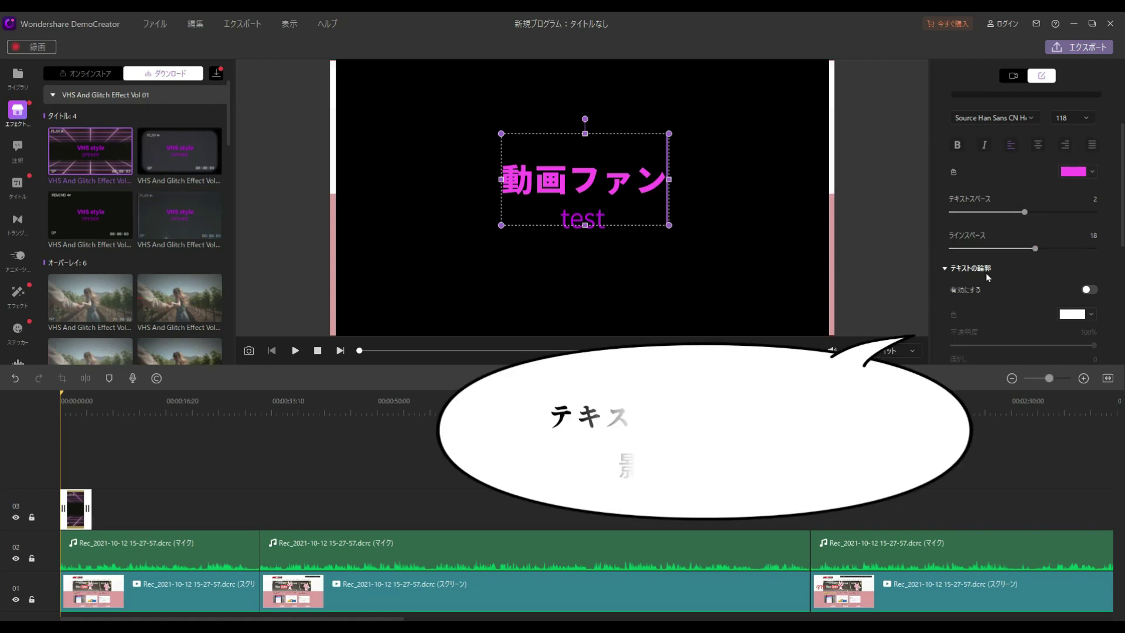
{"action": "left_click", "coordinate": [1089, 290]}
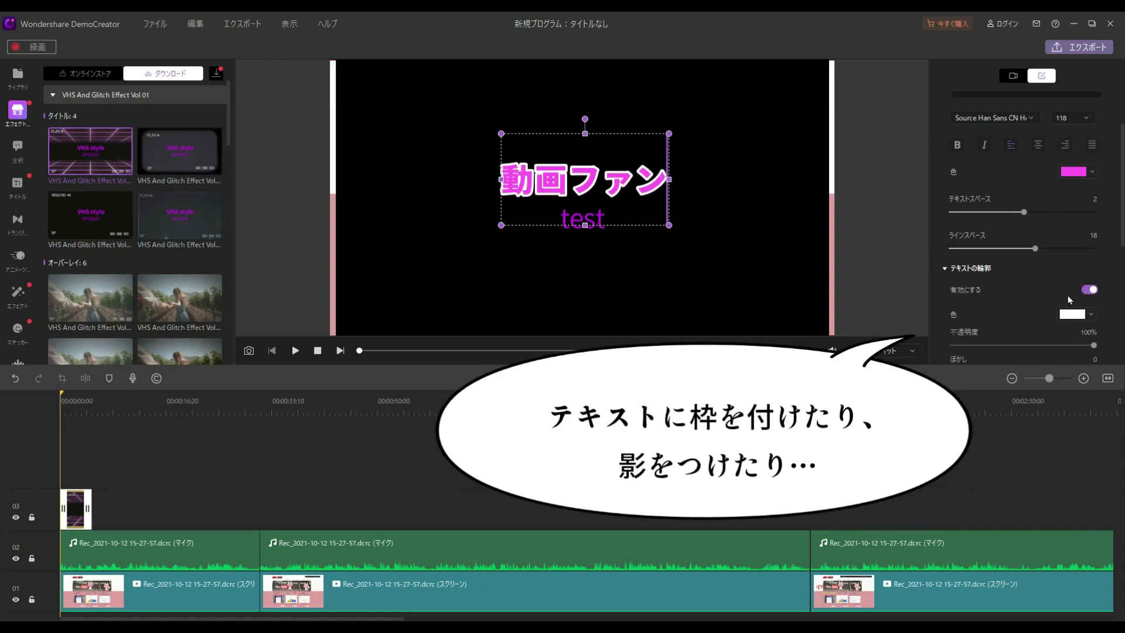
{"action": "left_click", "coordinate": [1091, 315]}
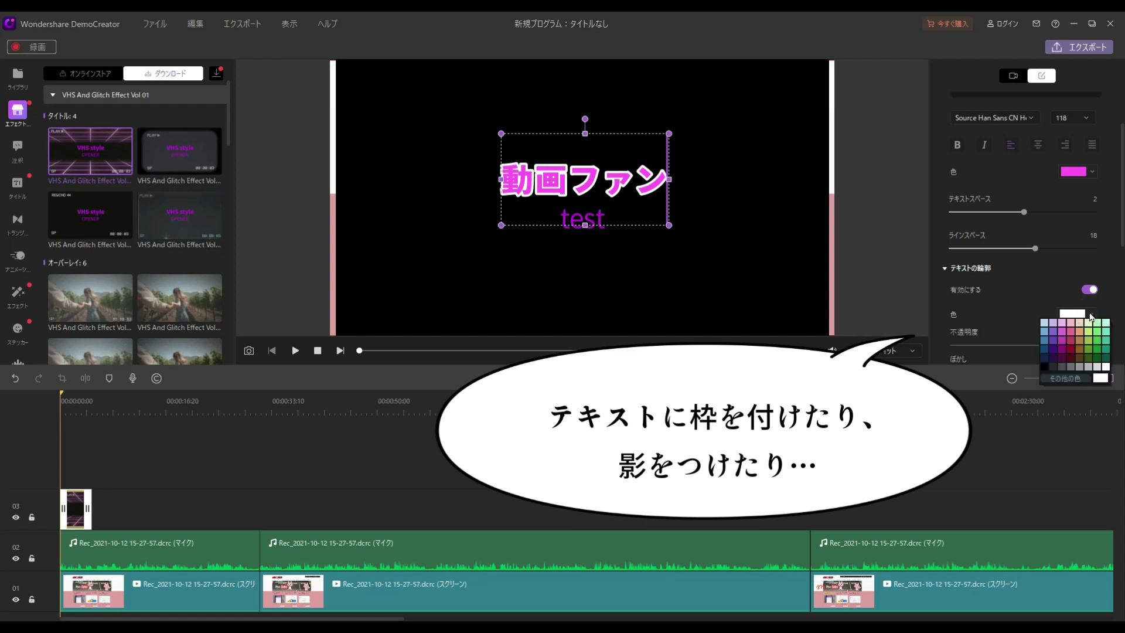
{"action": "left_click", "coordinate": [1054, 332]}
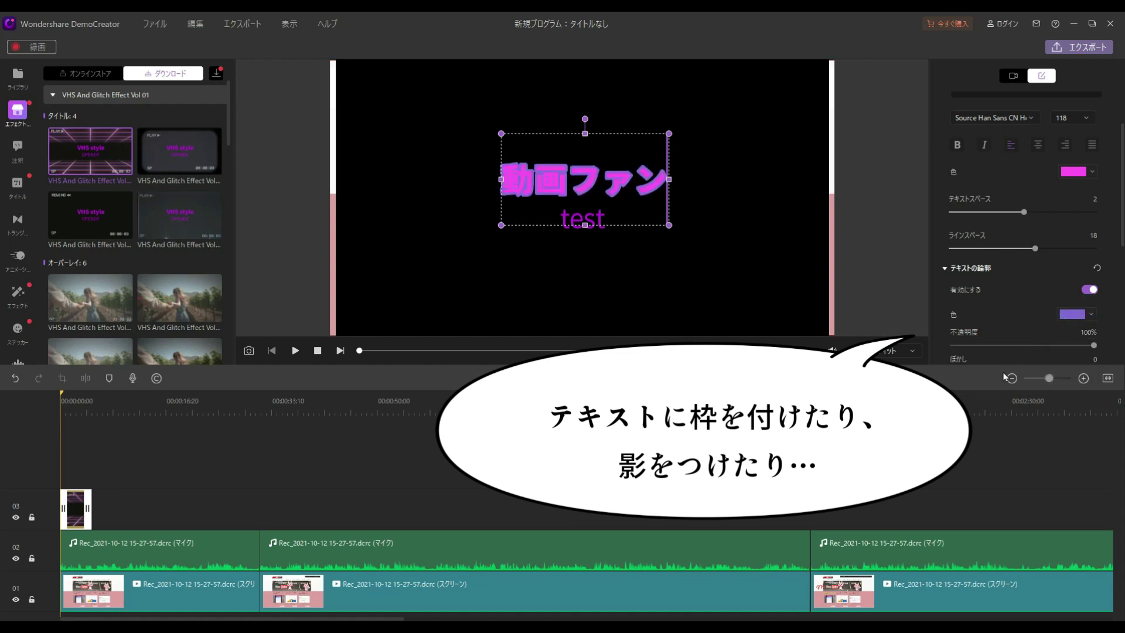
{"action": "scroll", "coordinate": [1074, 276], "scroll_direction": "down", "scroll_amount": 1}
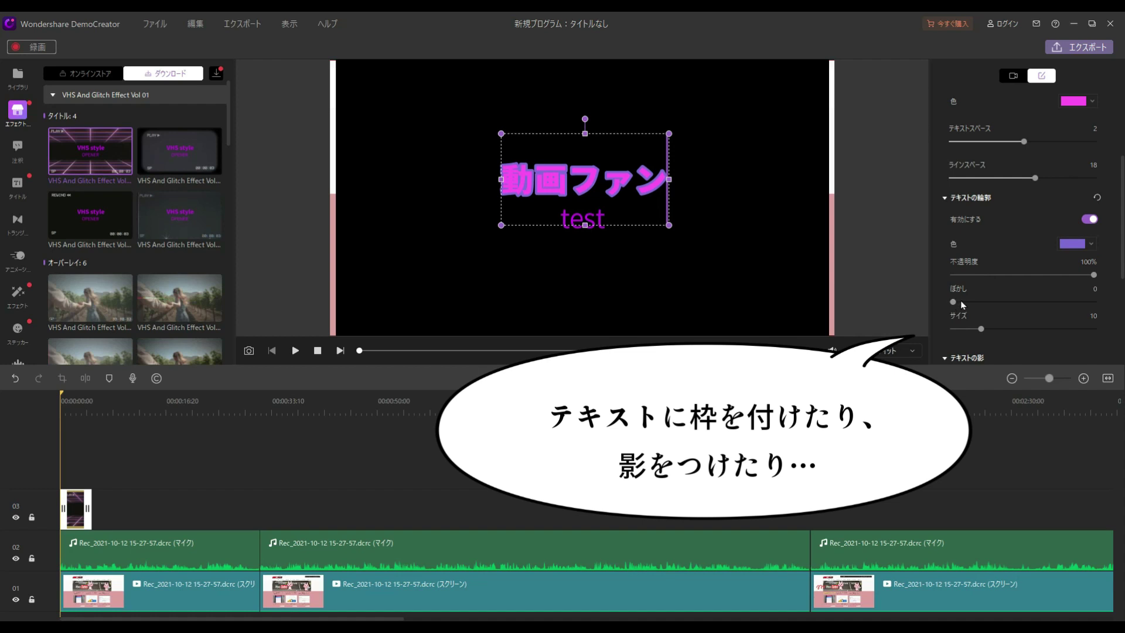
{"action": "left_click_drag", "start_coordinate": [980, 329], "coordinate": [972, 329]}
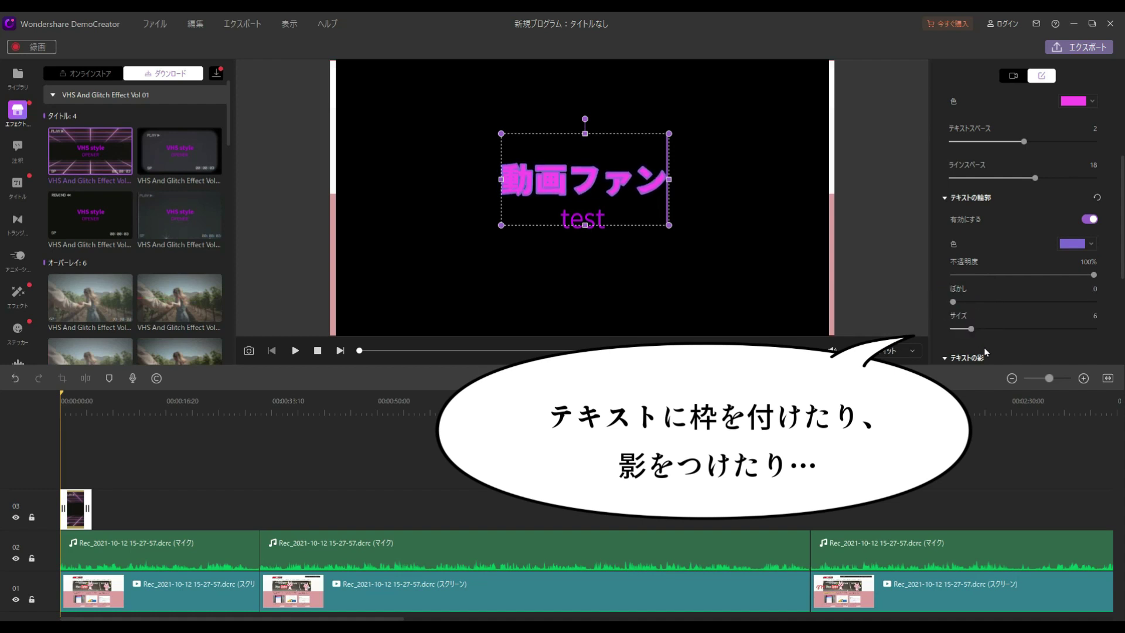
Enable the headline's text shadow, choose the second shadow type and color the shadow light gray.
{"action": "scroll", "coordinate": [955, 188], "scroll_direction": "down", "scroll_amount": 3}
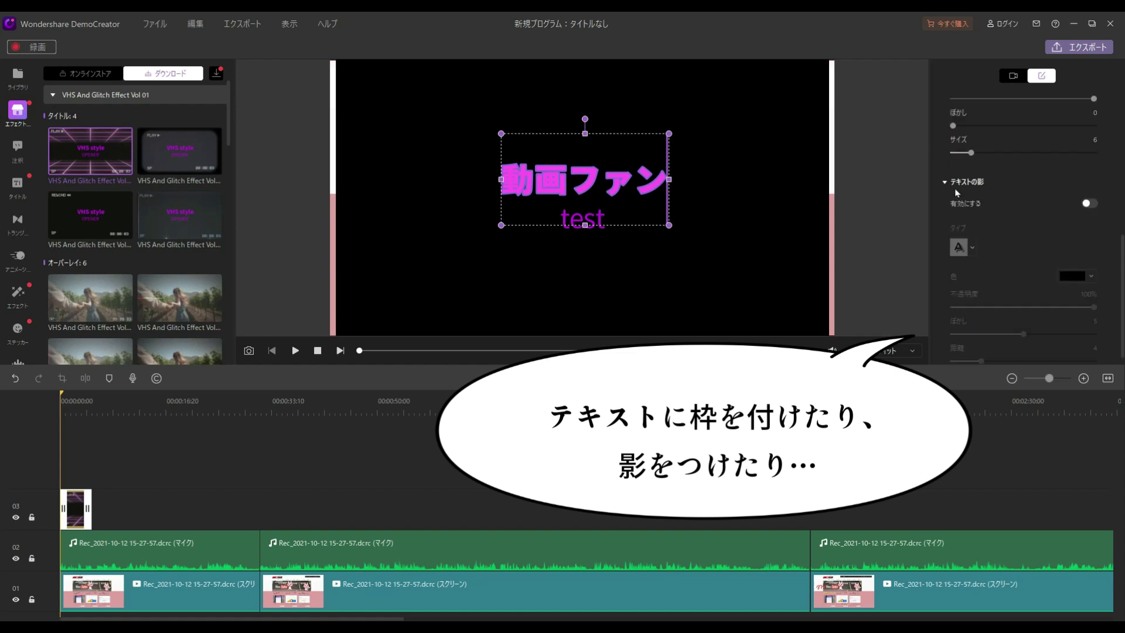
{"action": "left_click", "coordinate": [1089, 204]}
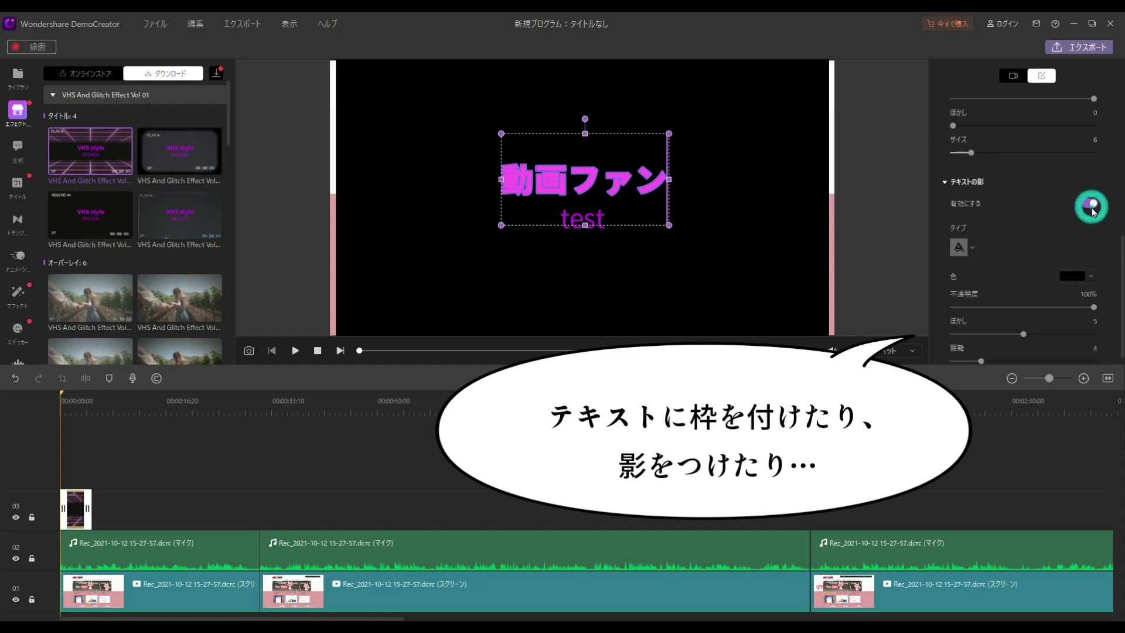
{"action": "left_click", "coordinate": [972, 246]}
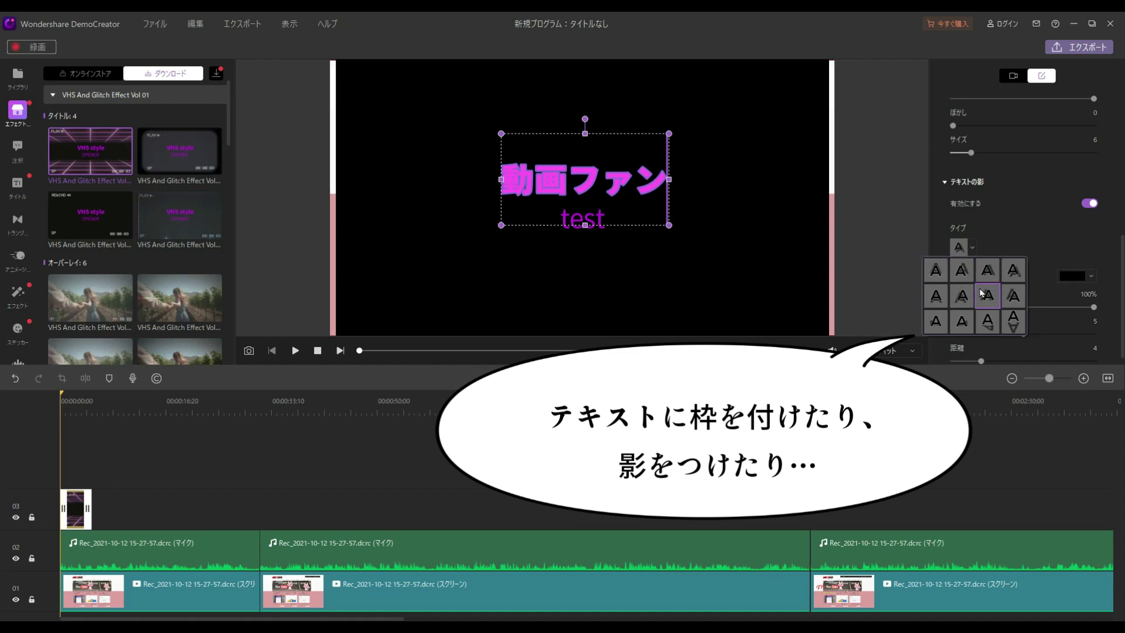
{"action": "left_click", "coordinate": [964, 270]}
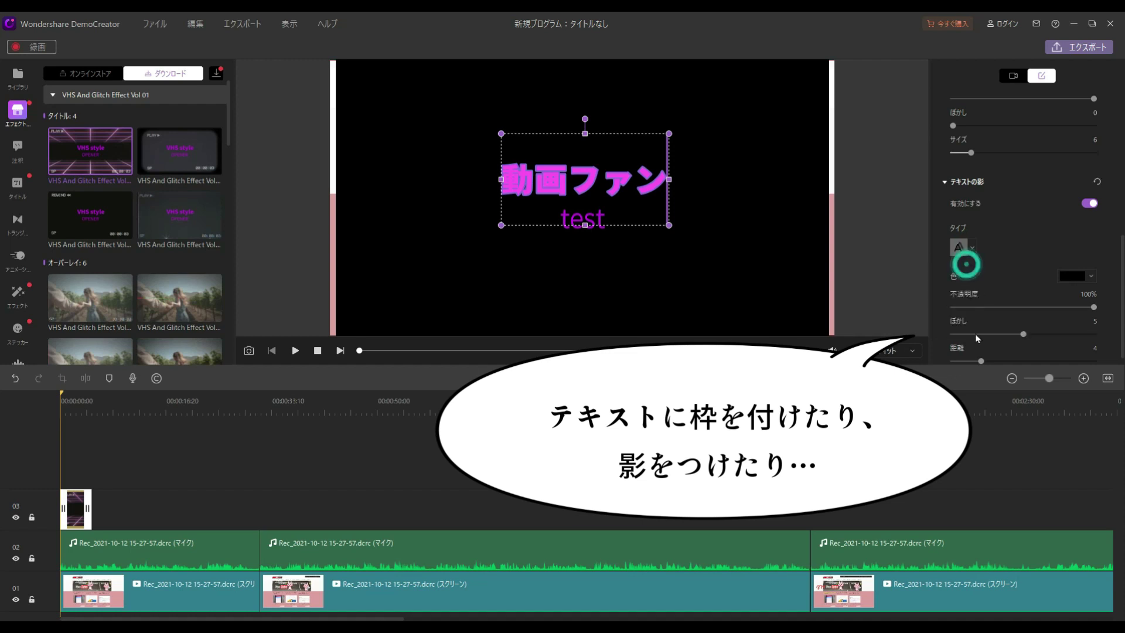
{"action": "left_click", "coordinate": [1091, 277]}
{"action": "left_click", "coordinate": [1090, 330]}
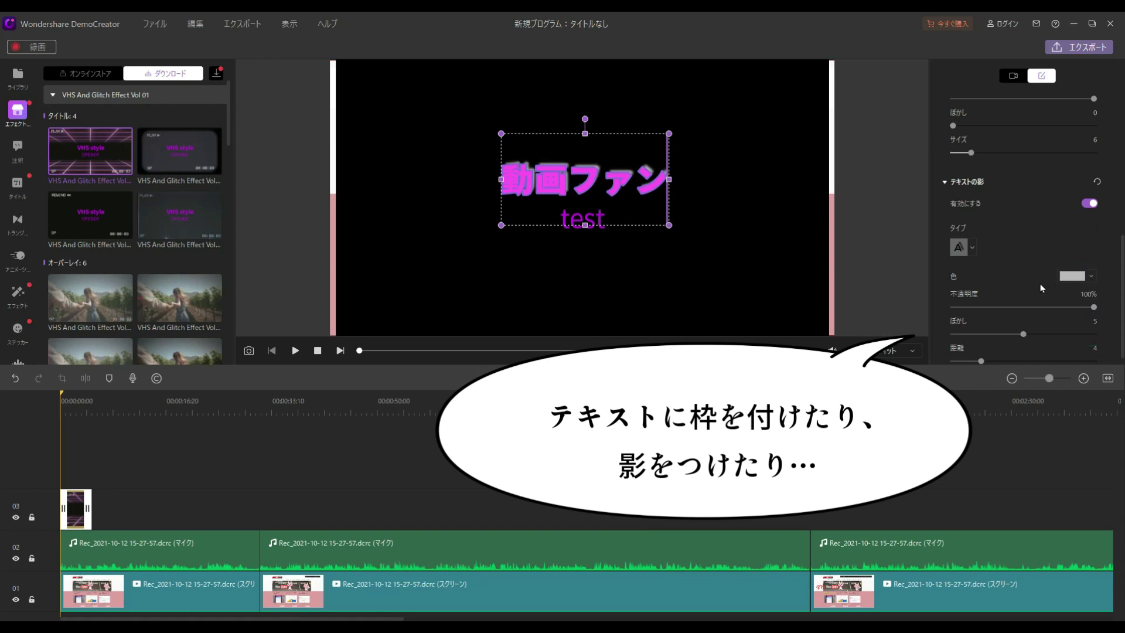
Set the headline's text shadow distance to 9, keeping the shadow blur at 5.
{"action": "scroll", "coordinate": [1042, 288], "scroll_direction": "down", "scroll_amount": 1}
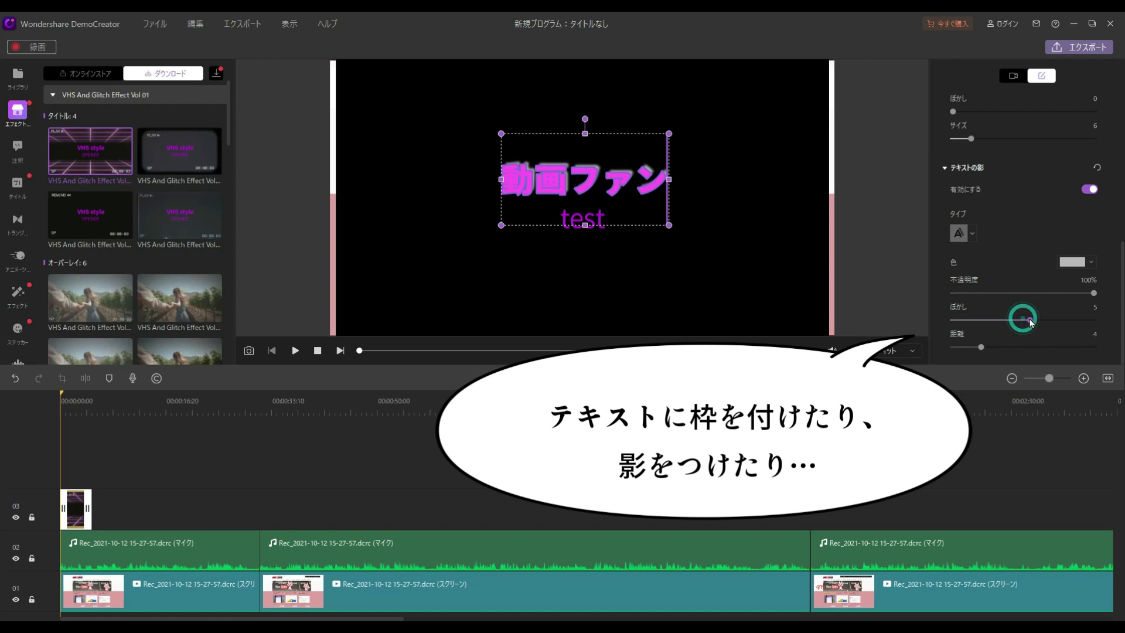
{"action": "left_click_drag", "start_coordinate": [1010, 350], "coordinate": [1016, 347]}
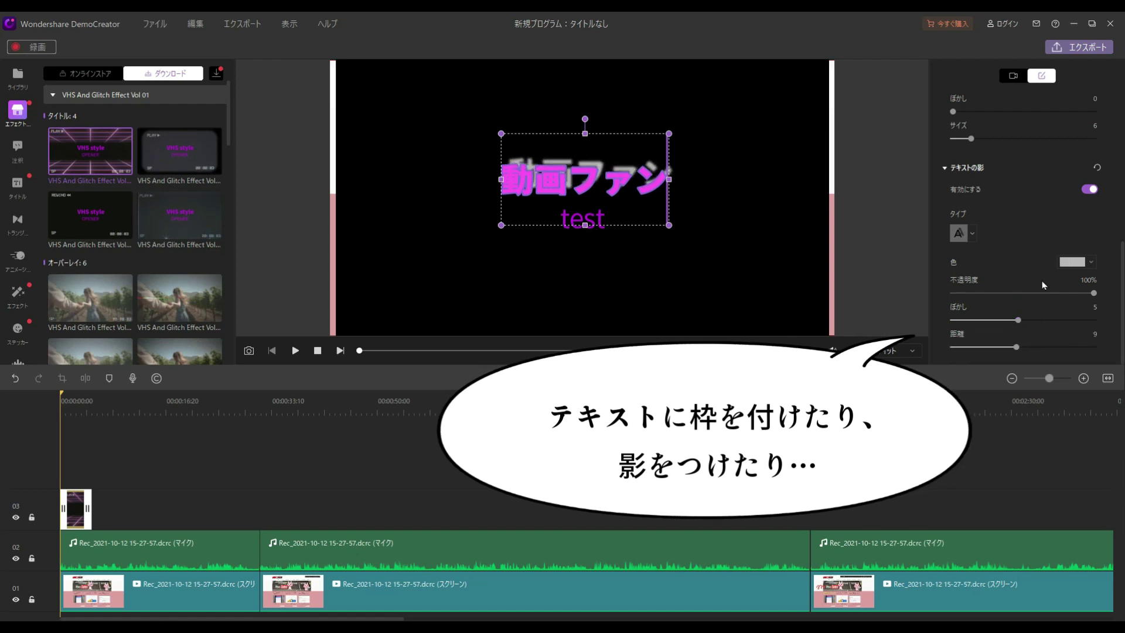
{"action": "scroll", "coordinate": [1043, 286], "scroll_direction": "up", "scroll_amount": 5}
{"action": "scroll", "coordinate": [1042, 285], "scroll_direction": "up", "scroll_amount": 6}
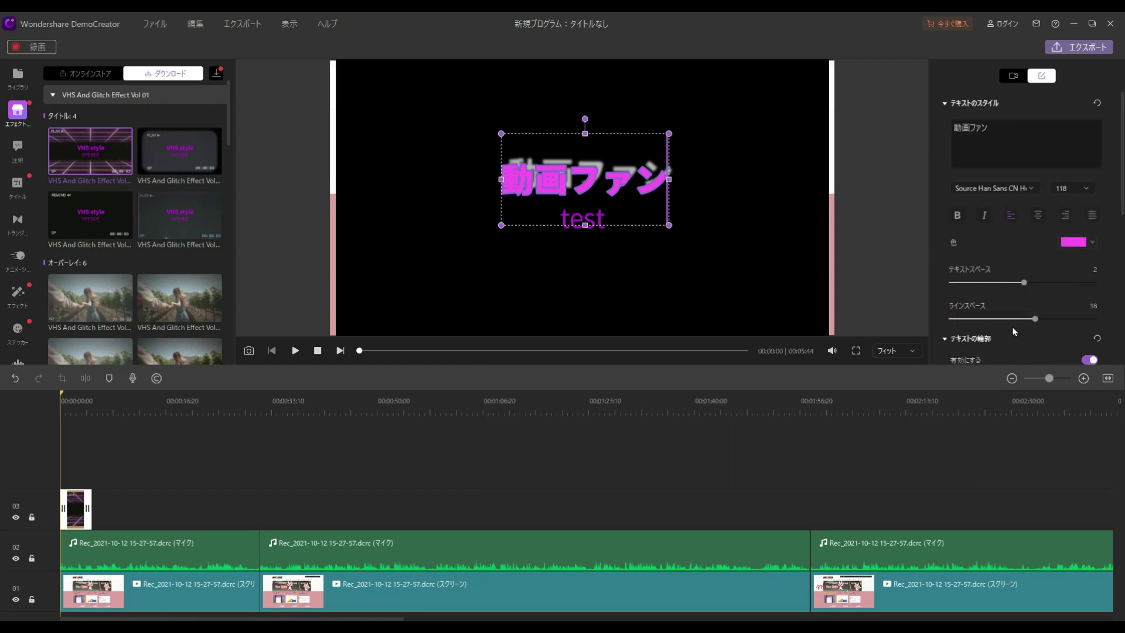
Apply the magenta-striped VHS And Glitch Effect Vol 01 overlay to the first screen clip and preview it at about 17 seconds.
{"action": "scroll", "coordinate": [135, 247], "scroll_direction": "down", "scroll_amount": 3}
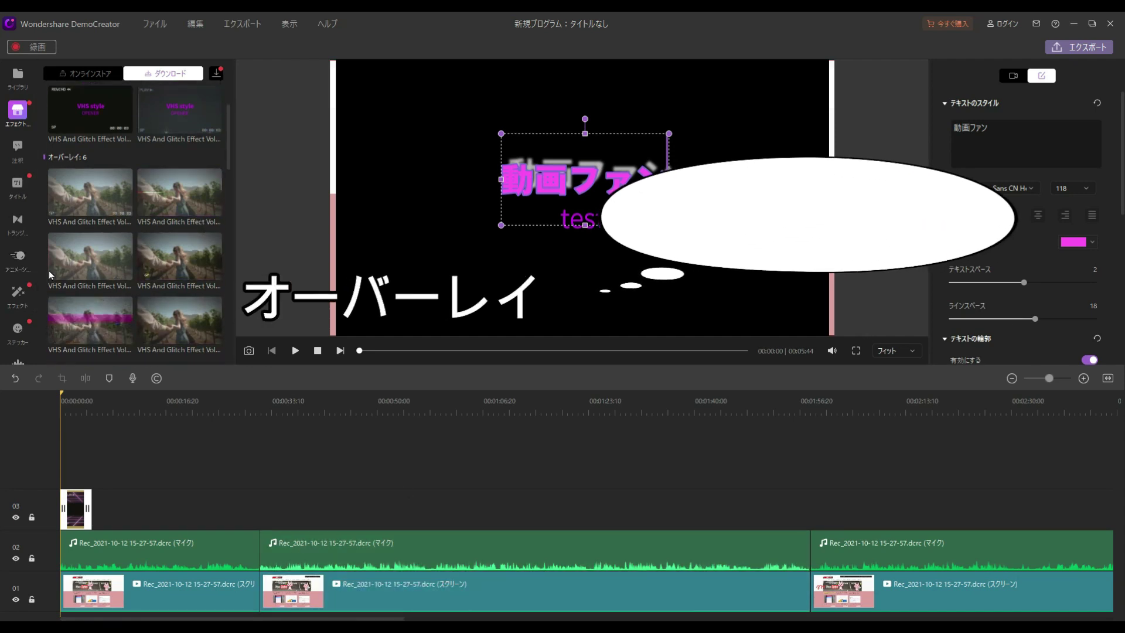
{"action": "left_click_drag", "start_coordinate": [92, 315], "coordinate": [94, 580]}
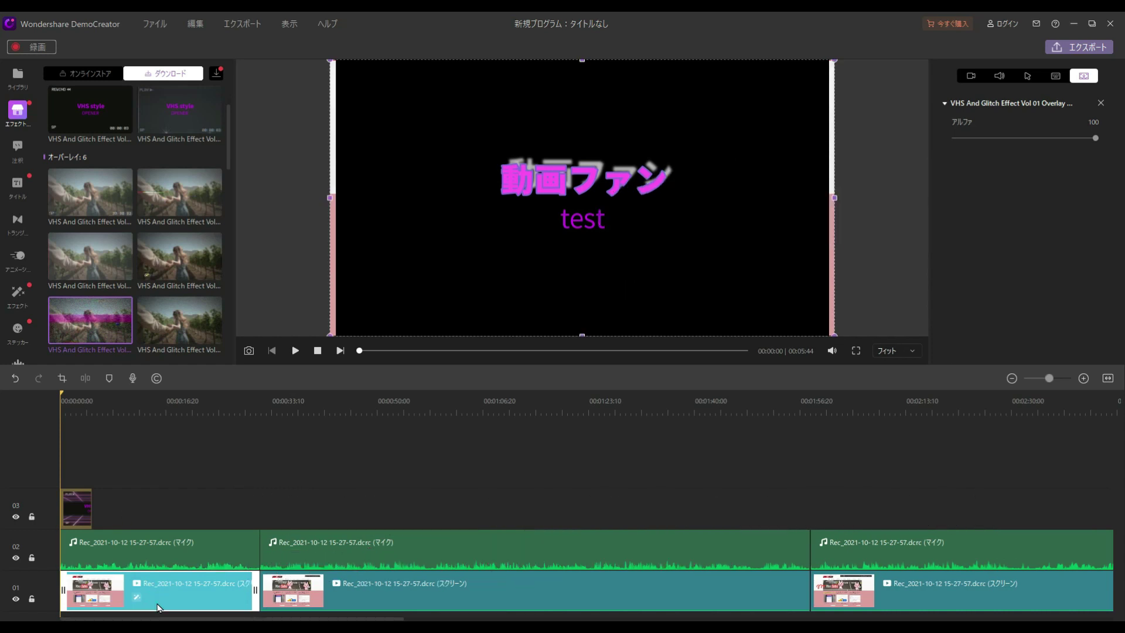
{"action": "left_click", "coordinate": [168, 427]}
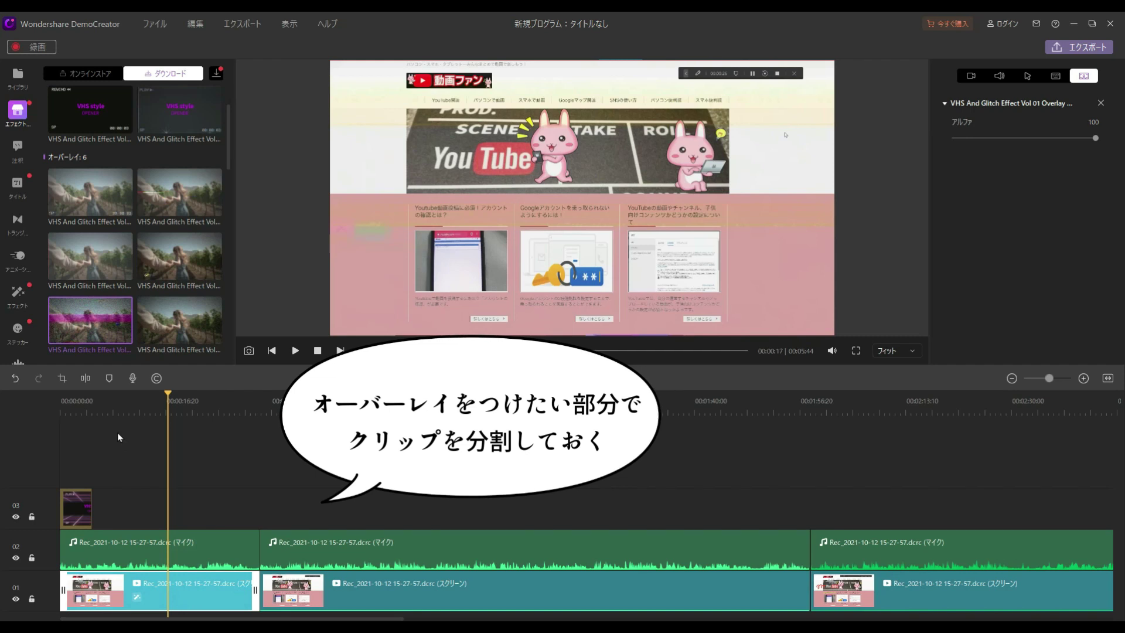
Add the テキスト 1 annotation on a new track above the title and extend it to about the end of the second screen clip.
{"action": "left_click", "coordinate": [19, 147]}
{"action": "left_click", "coordinate": [146, 244]}
{"action": "scroll", "coordinate": [107, 176], "scroll_direction": "down", "scroll_amount": 3}
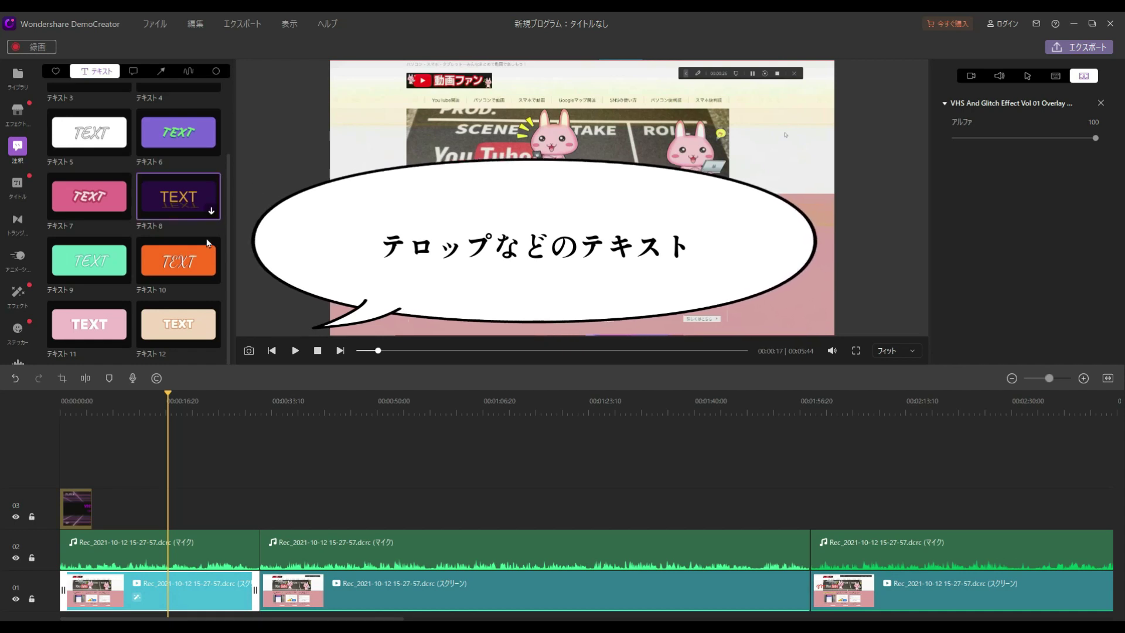
{"action": "scroll", "coordinate": [135, 249], "scroll_direction": "up", "scroll_amount": 3}
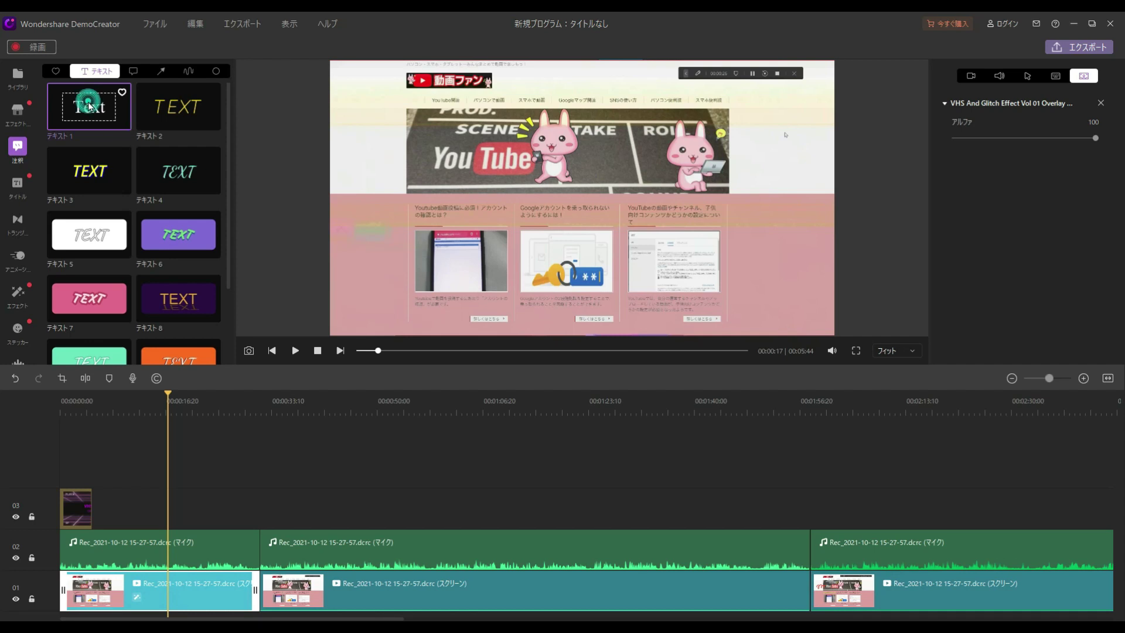
{"action": "left_click_drag", "start_coordinate": [89, 107], "coordinate": [96, 451]}
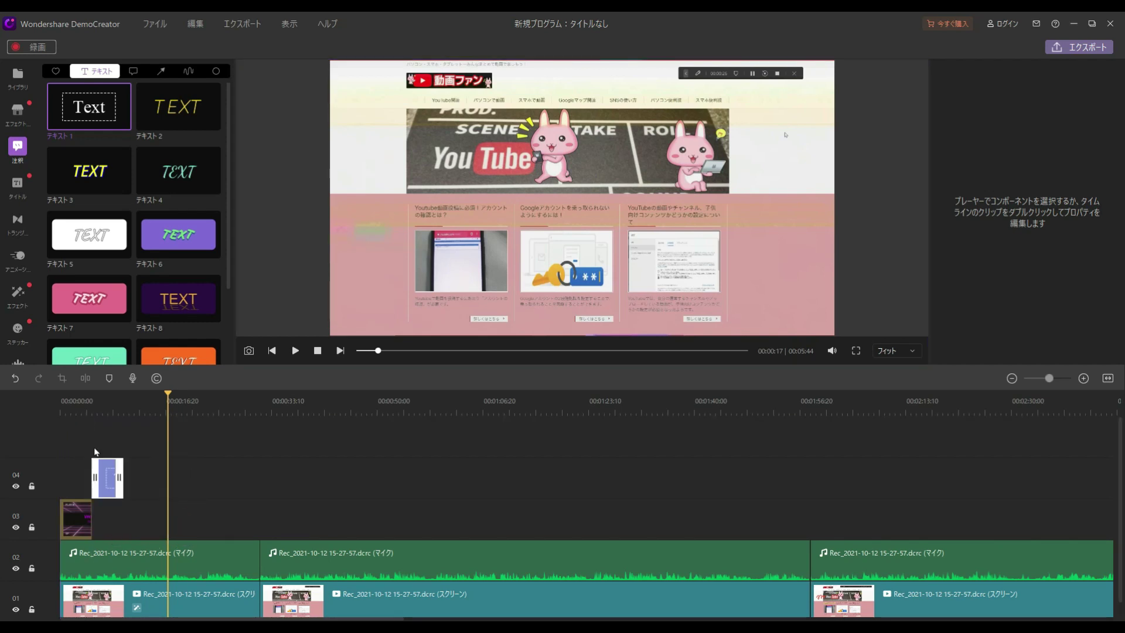
{"action": "left_click", "coordinate": [122, 475]}
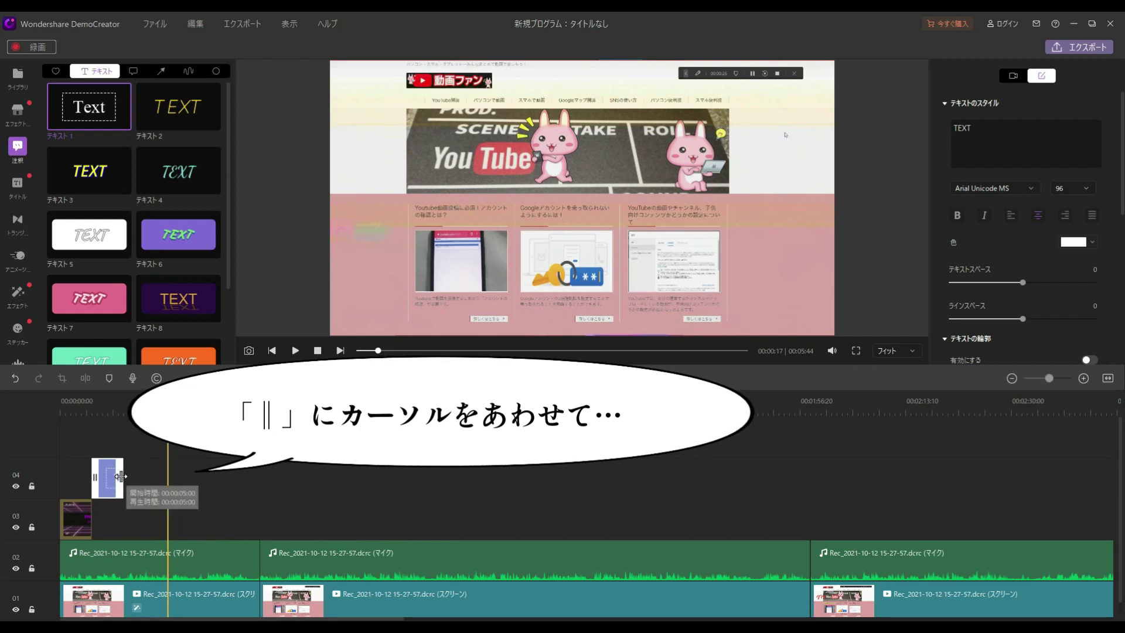
{"action": "left_click_drag", "start_coordinate": [121, 476], "coordinate": [804, 476]}
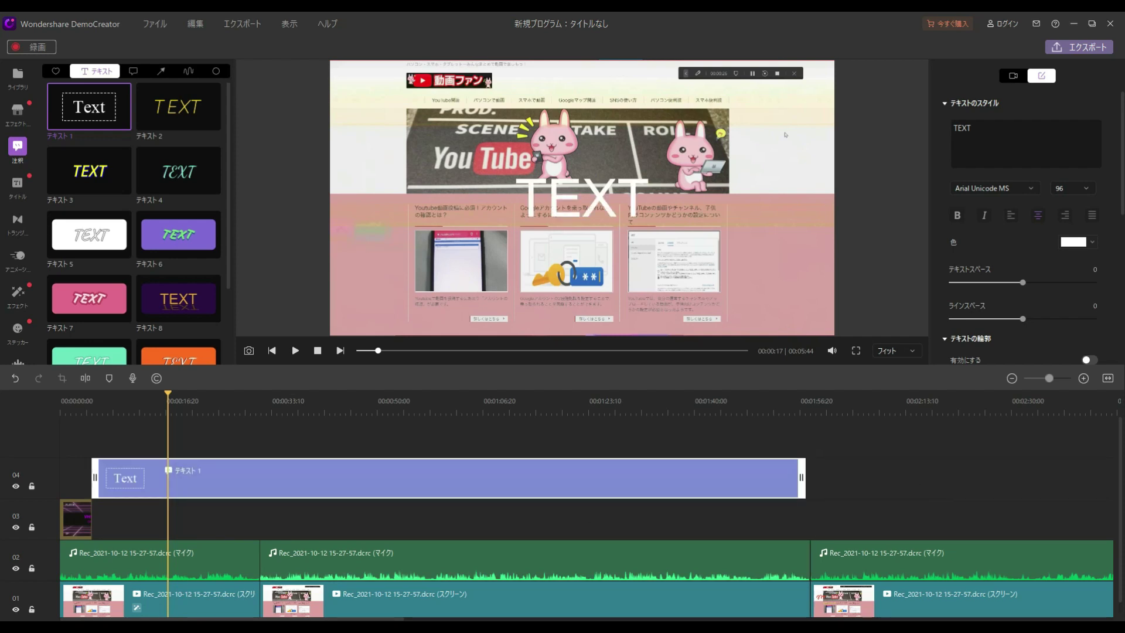
Replace the annotation's placeholder text with 動画ファンのテスト動画です...
{"action": "left_click", "coordinate": [304, 484]}
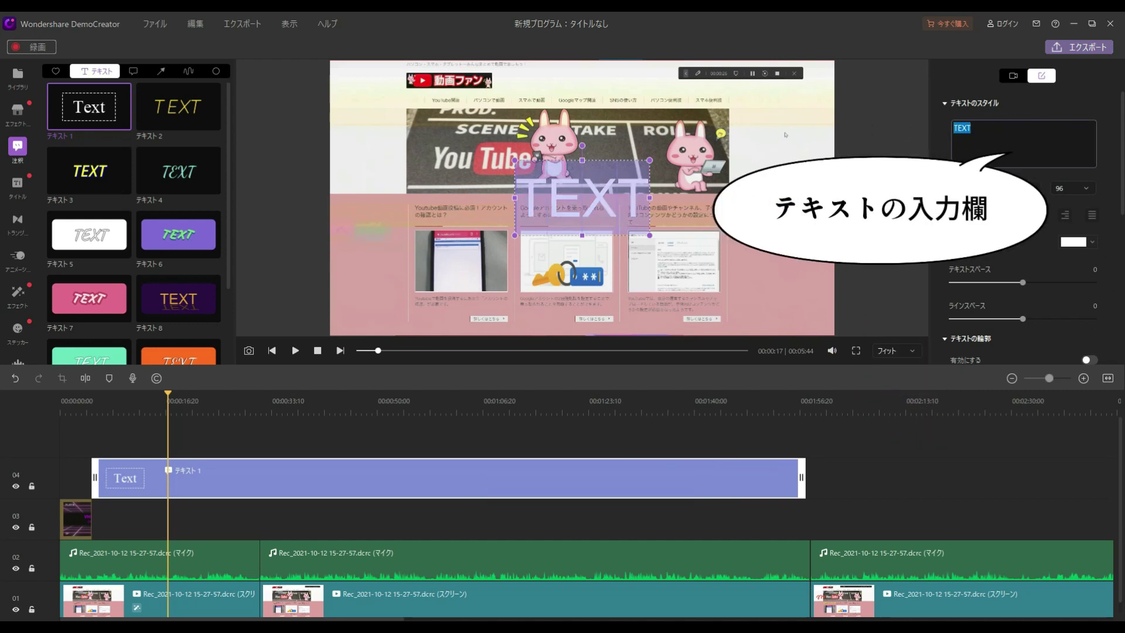
{"action": "key", "text": "BackSpace"}
{"action": "key", "text": "BackSpace"}
{"action": "key", "text": "BackSpace"}
{"action": "key", "text": "BackSpace"}
{"action": "type", "text": "d動画ファンのテスト動画です..."}
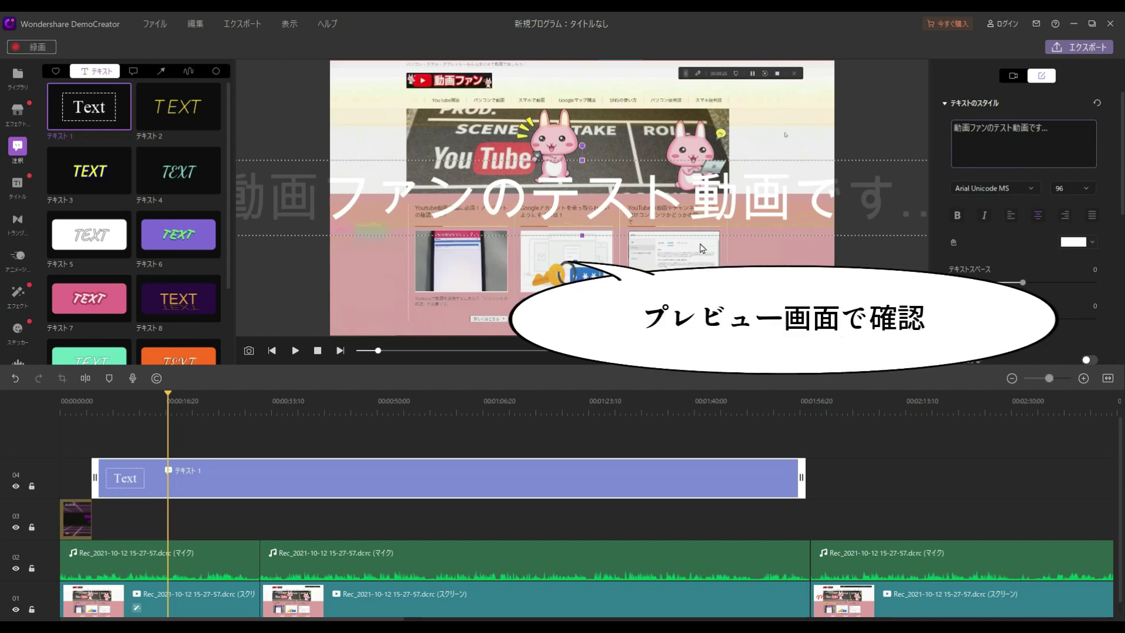
Set the caption's font size to 42 and its color to black.
{"action": "left_click", "coordinate": [1073, 188]}
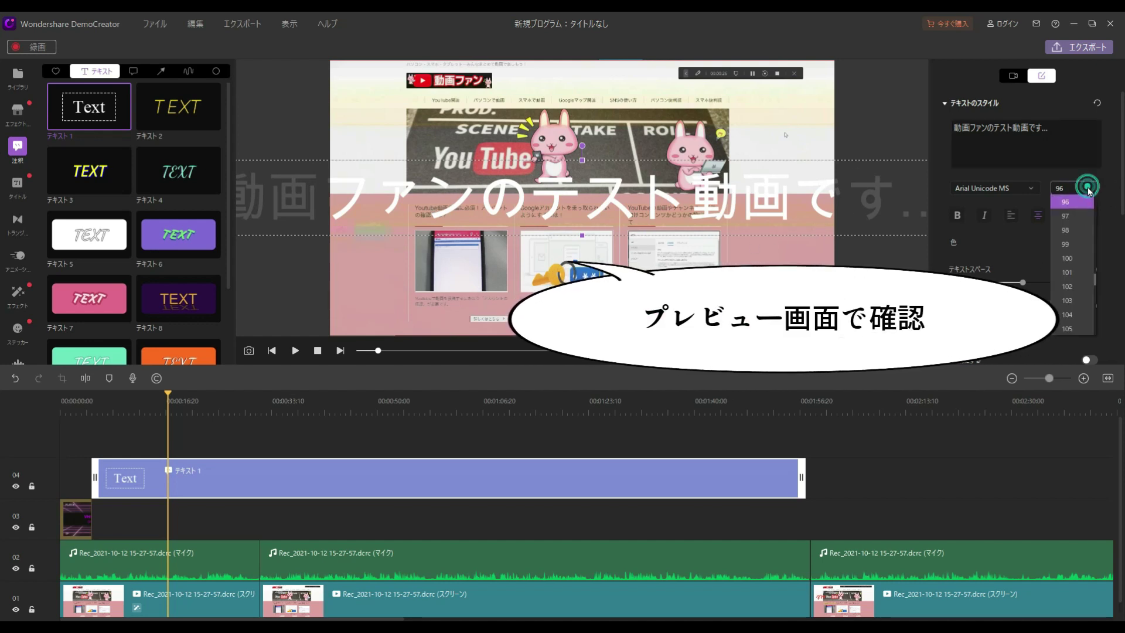
{"action": "scroll", "coordinate": [1068, 245], "scroll_direction": "up", "scroll_amount": 12}
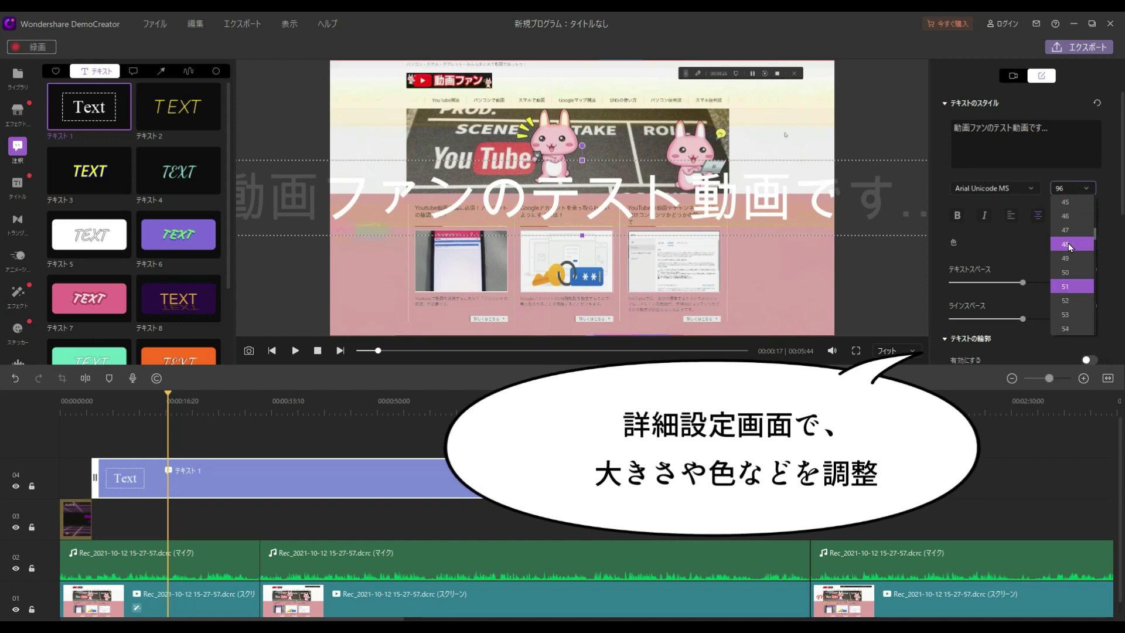
{"action": "left_click", "coordinate": [1076, 201]}
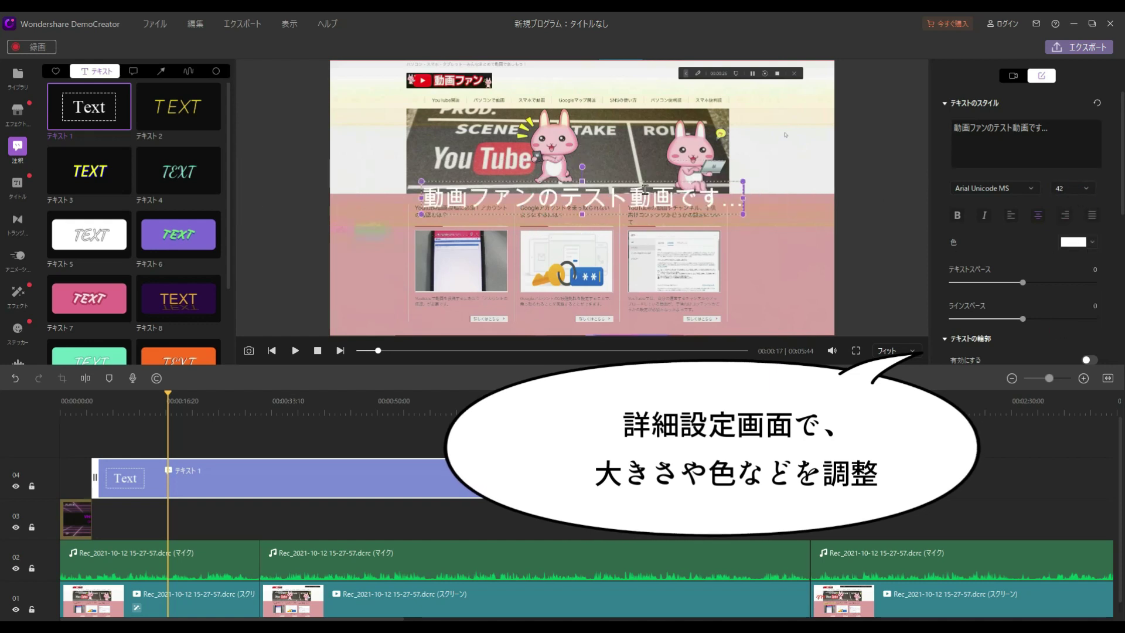
{"action": "left_click", "coordinate": [1093, 246]}
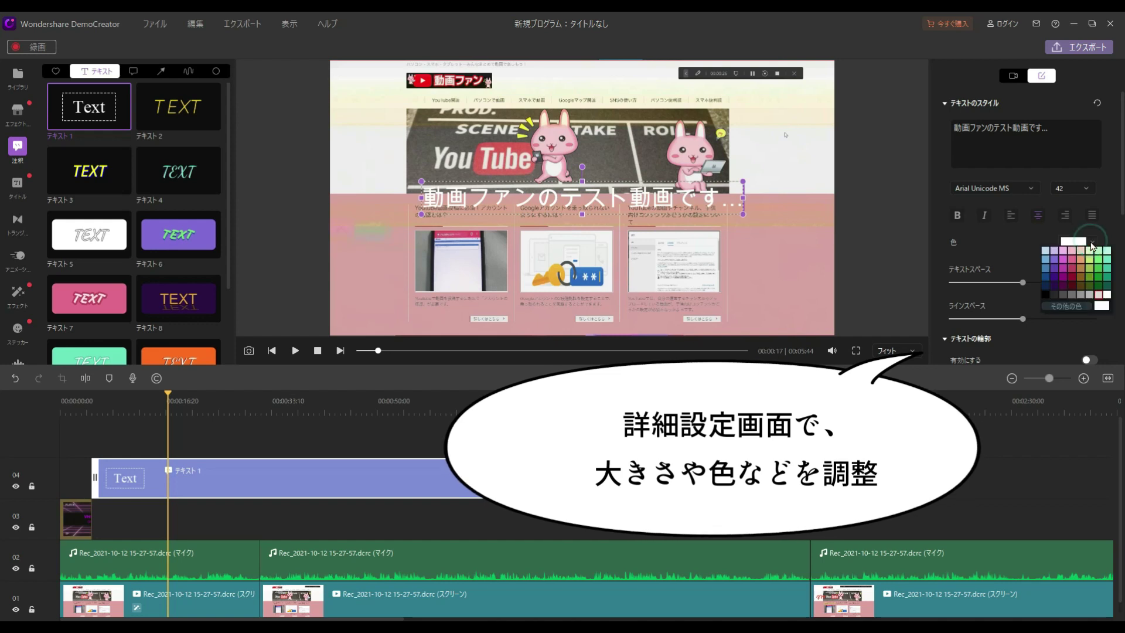
{"action": "left_click", "coordinate": [1052, 305]}
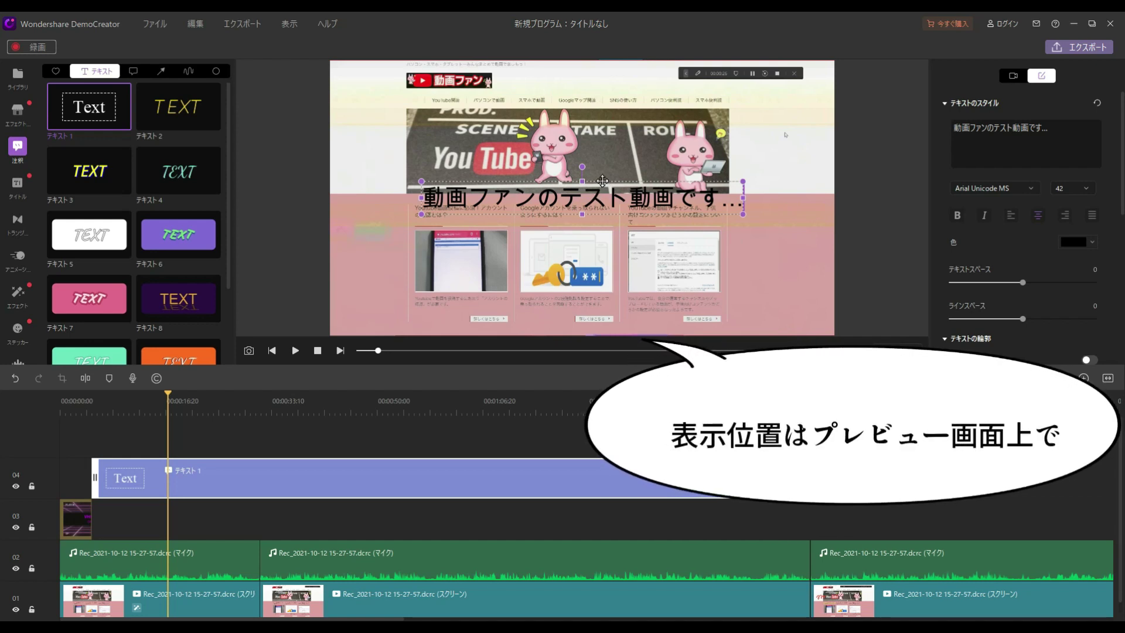
Move the caption straight down to the lower edge of the video frame.
{"action": "left_click_drag", "start_coordinate": [602, 180], "coordinate": [603, 298]}
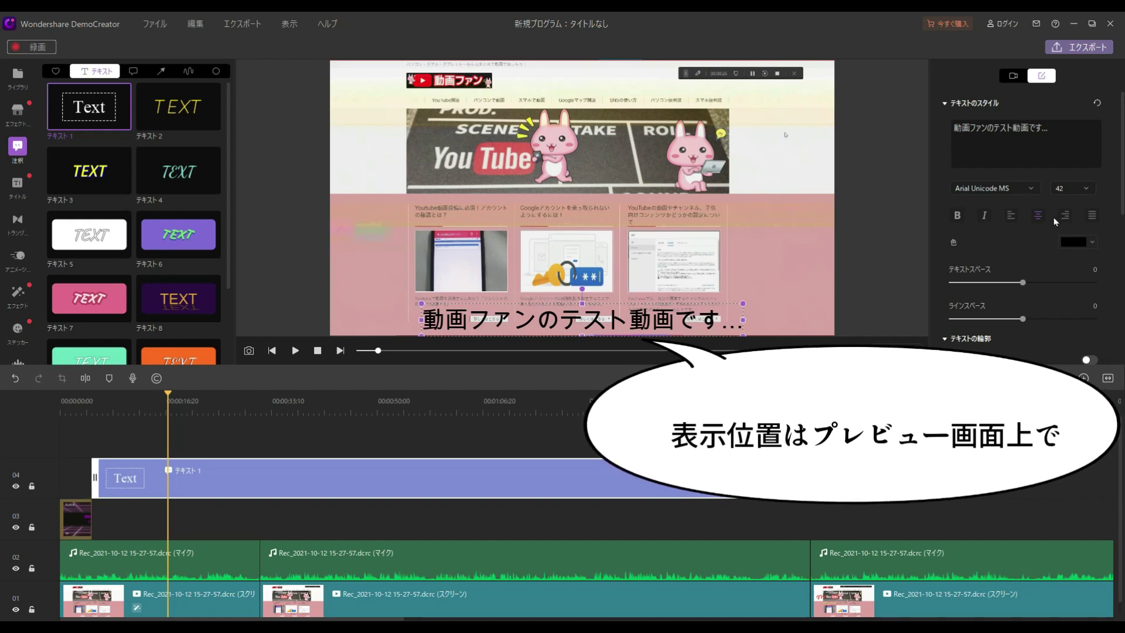
{"action": "scroll", "coordinate": [1020, 252], "scroll_direction": "down", "scroll_amount": 2}
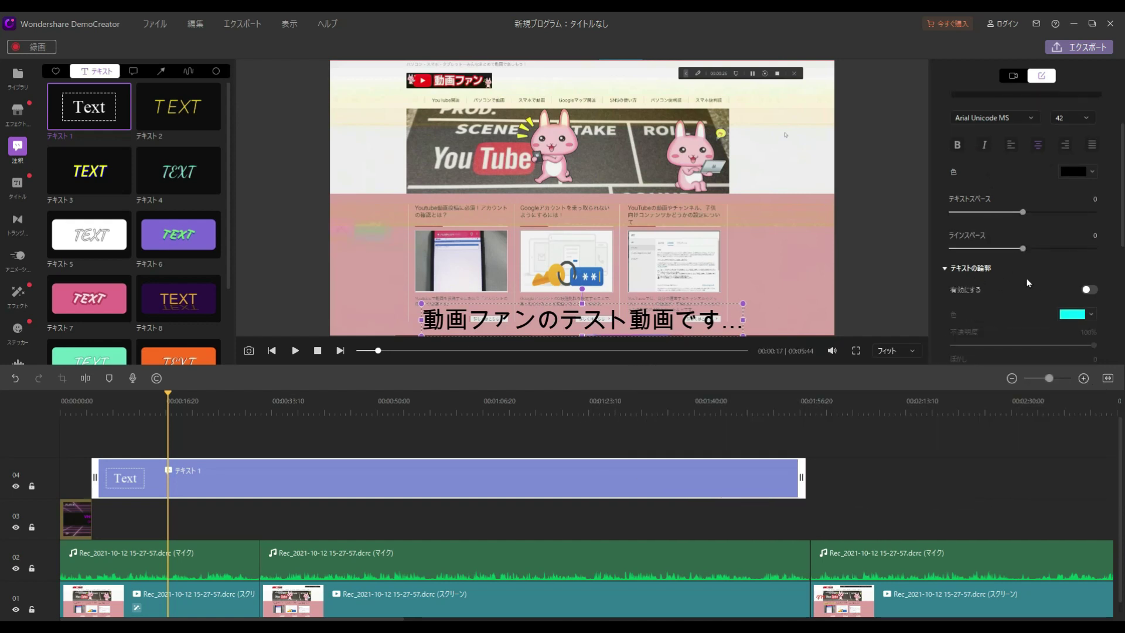
{"action": "scroll", "coordinate": [1027, 283], "scroll_direction": "down", "scroll_amount": 5}
{"action": "scroll", "coordinate": [1018, 258], "scroll_direction": "up", "scroll_amount": 7}
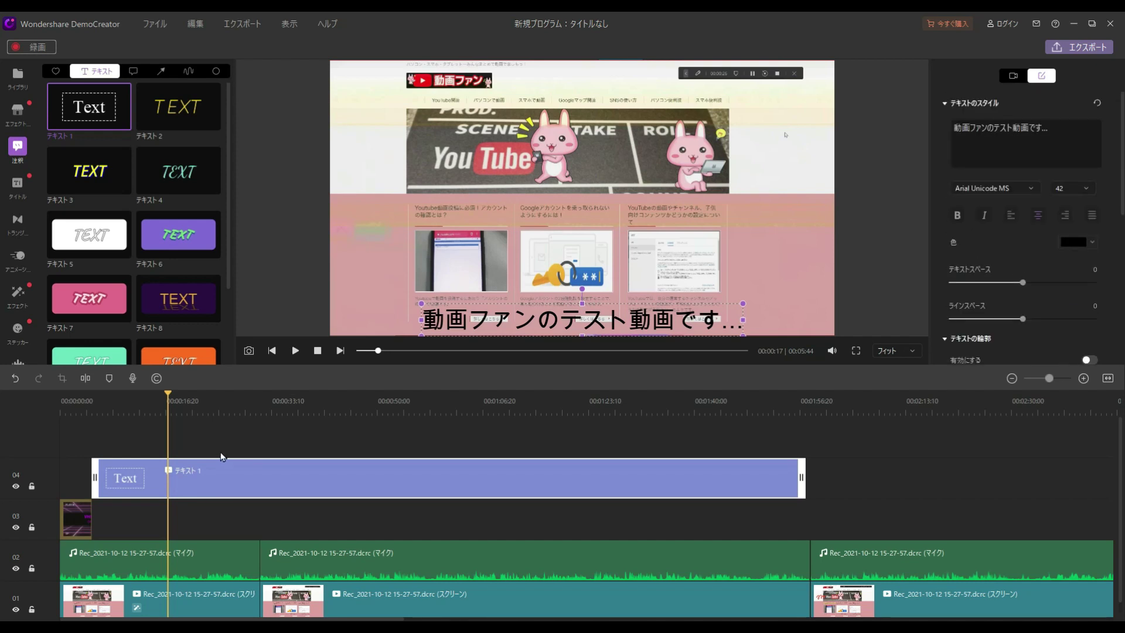
Browse the title templates by category, including the opening, ending and lower-third designs.
{"action": "left_click", "coordinate": [18, 187]}
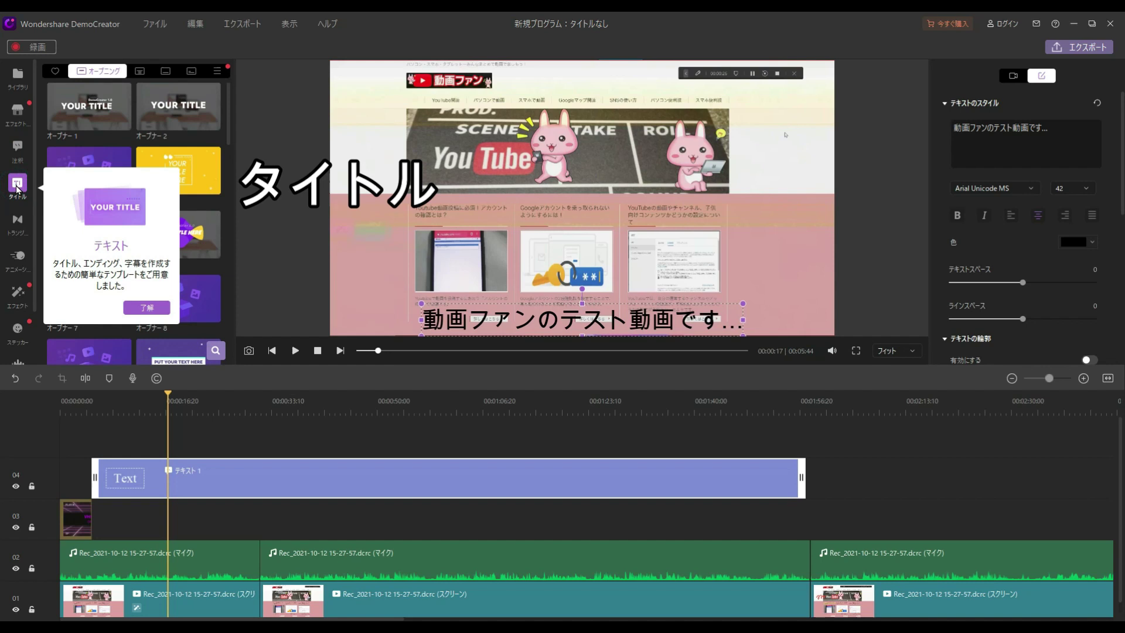
{"action": "left_click", "coordinate": [18, 188]}
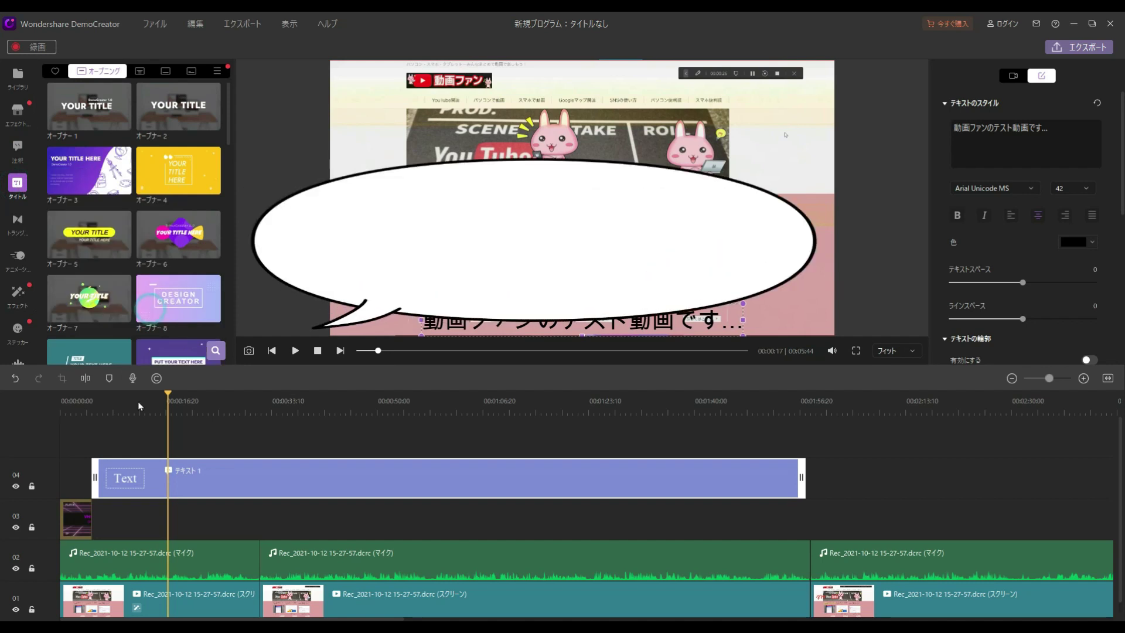
{"action": "left_click", "coordinate": [11, 123]}
{"action": "scroll", "coordinate": [65, 178], "scroll_direction": "up", "scroll_amount": 3}
{"action": "left_click", "coordinate": [92, 144]}
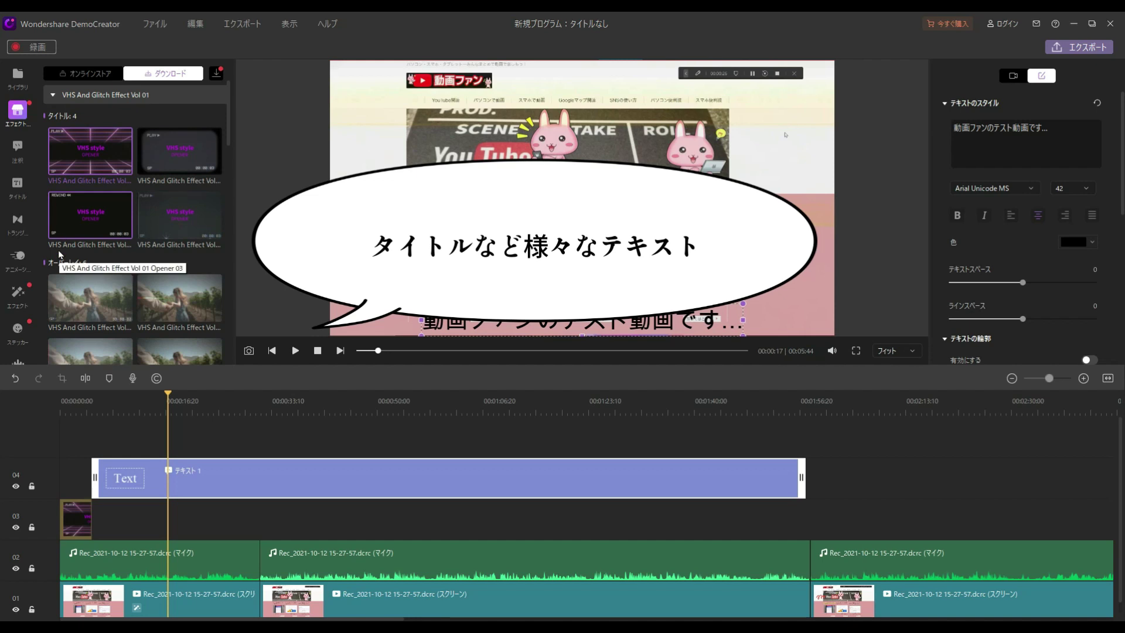
{"action": "left_click", "coordinate": [17, 185]}
{"action": "scroll", "coordinate": [126, 194], "scroll_direction": "down", "scroll_amount": 10}
{"action": "scroll", "coordinate": [126, 199], "scroll_direction": "up", "scroll_amount": 10}
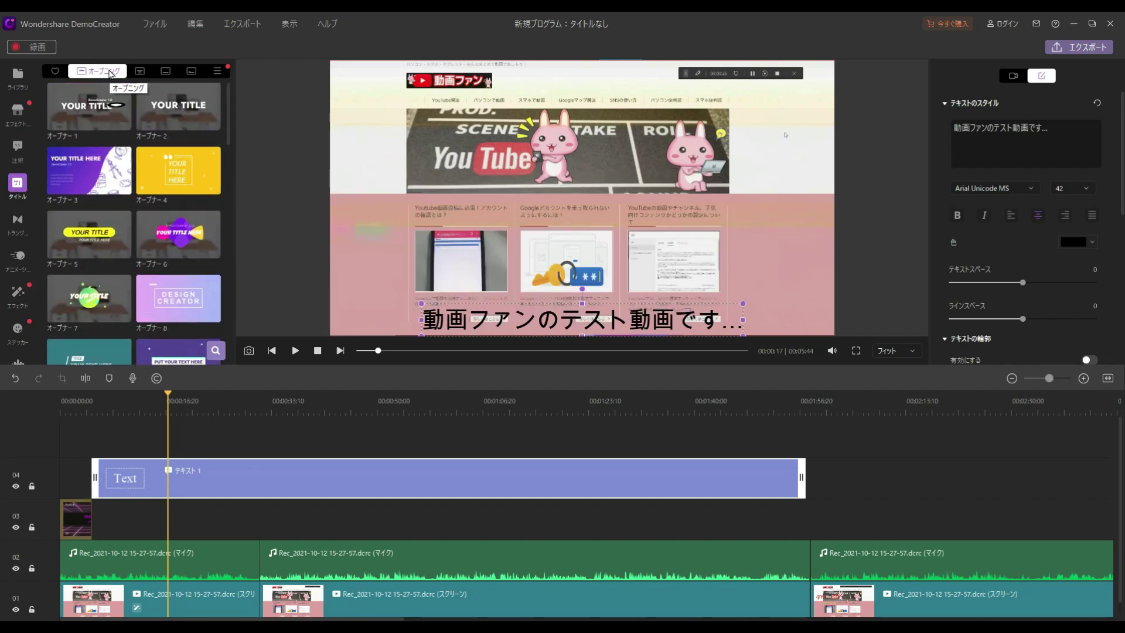
{"action": "left_click", "coordinate": [139, 71]}
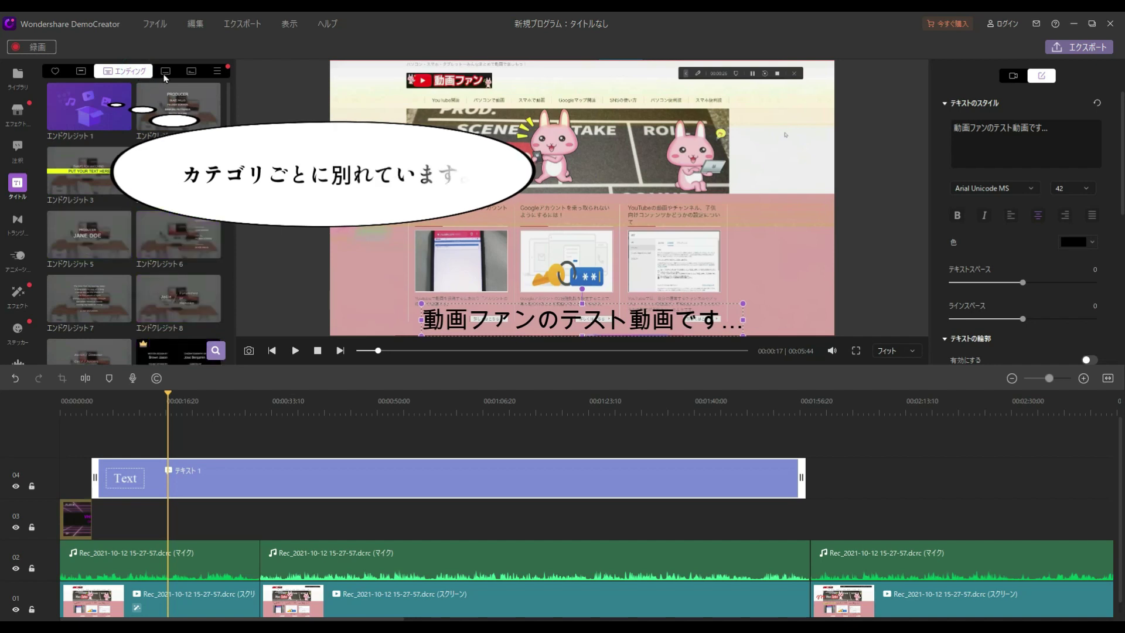
{"action": "left_click", "coordinate": [164, 74]}
{"action": "left_click", "coordinate": [181, 74]}
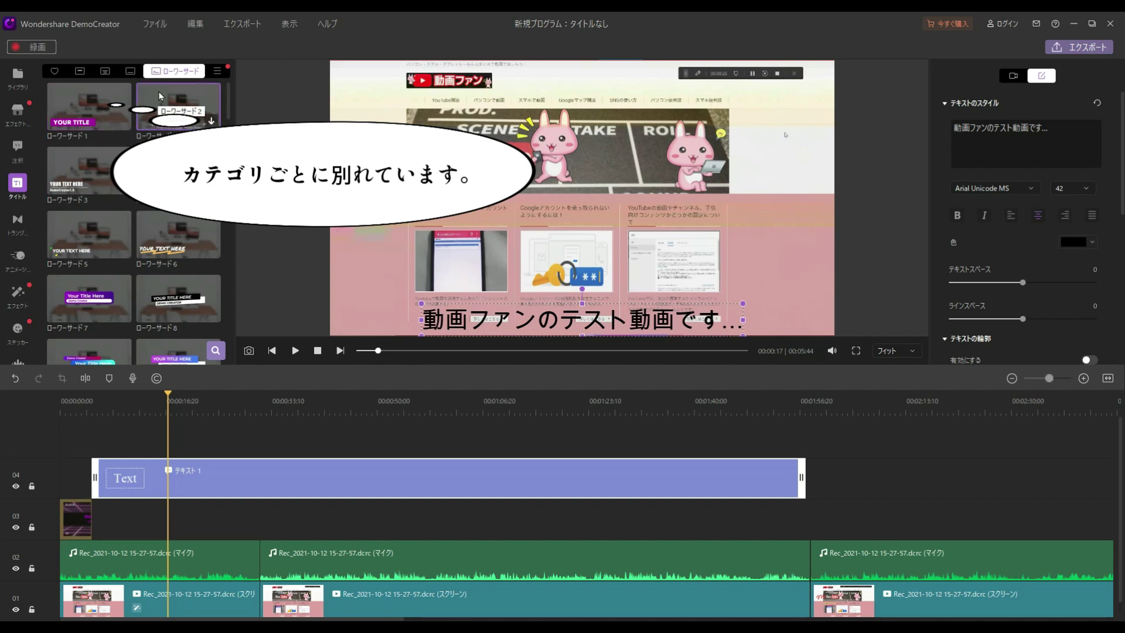
{"action": "left_click", "coordinate": [80, 72]}
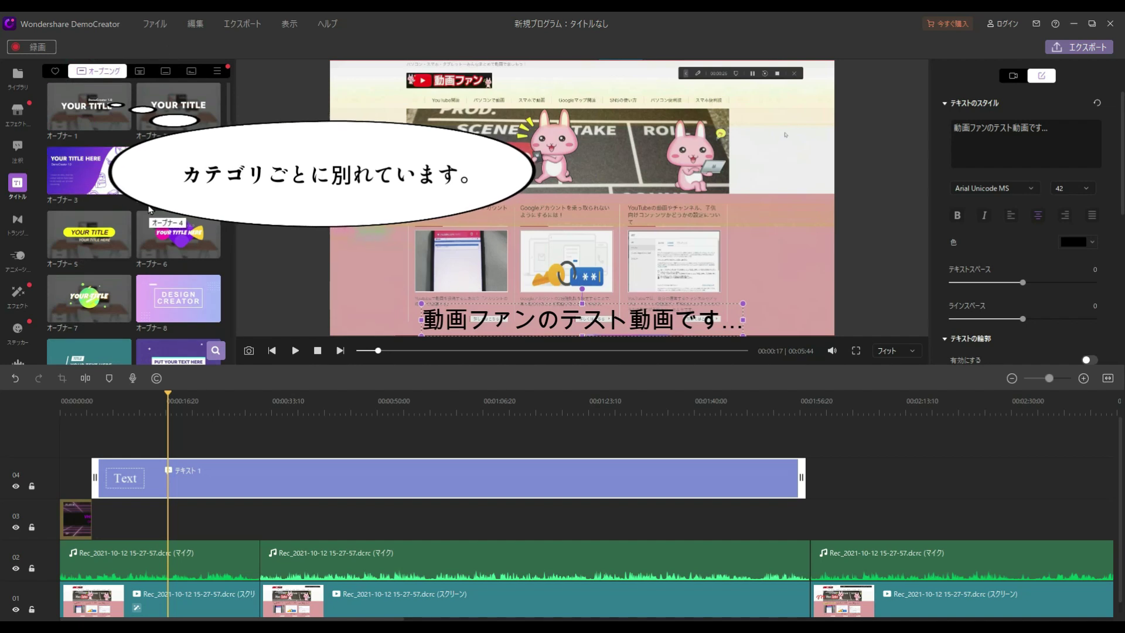
Place the ボックスターン 1 transition between the first and second screen clips and preview the cut at about 32 seconds.
{"action": "left_click", "coordinate": [20, 222]}
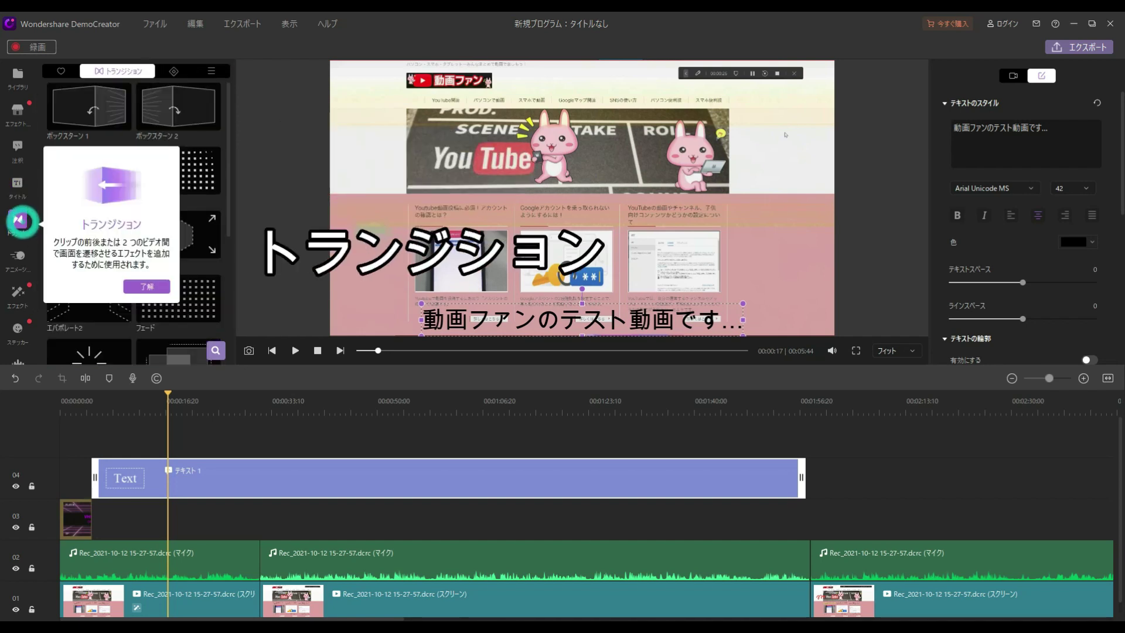
{"action": "left_click", "coordinate": [146, 288]}
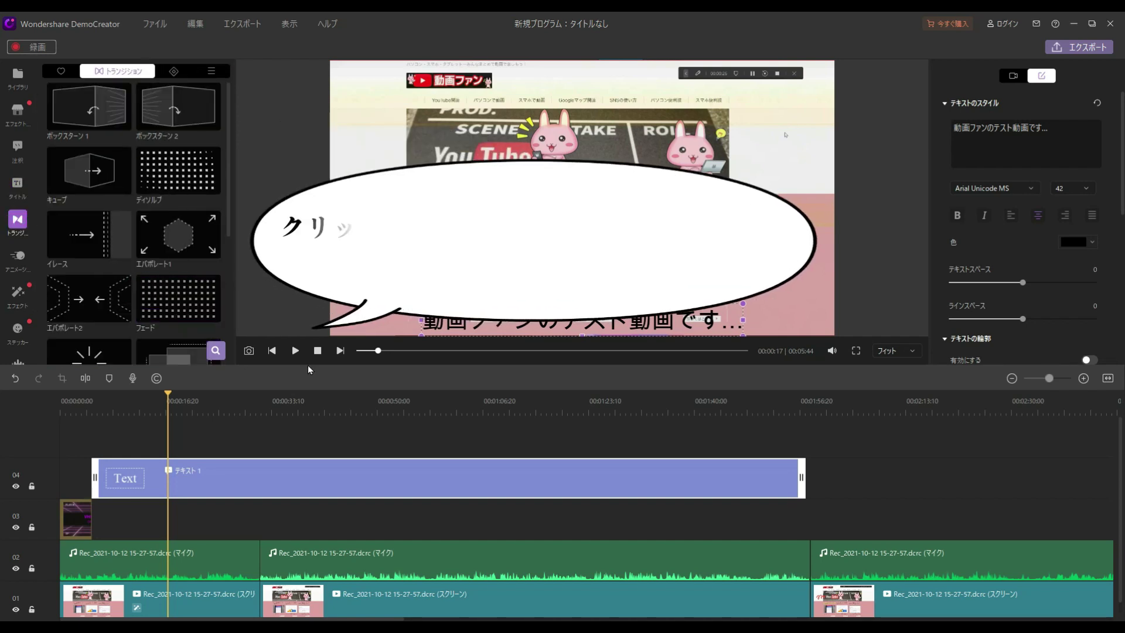
{"action": "scroll", "coordinate": [262, 508], "scroll_direction": "down", "scroll_amount": 1}
{"action": "left_click", "coordinate": [256, 546]}
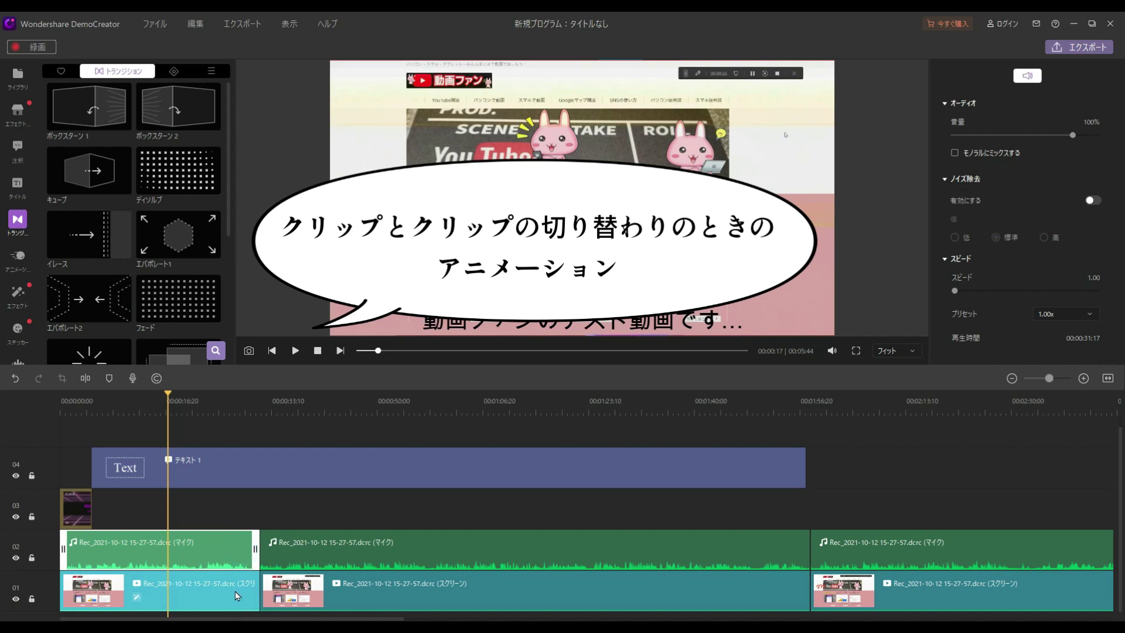
{"action": "left_click", "coordinate": [352, 595]}
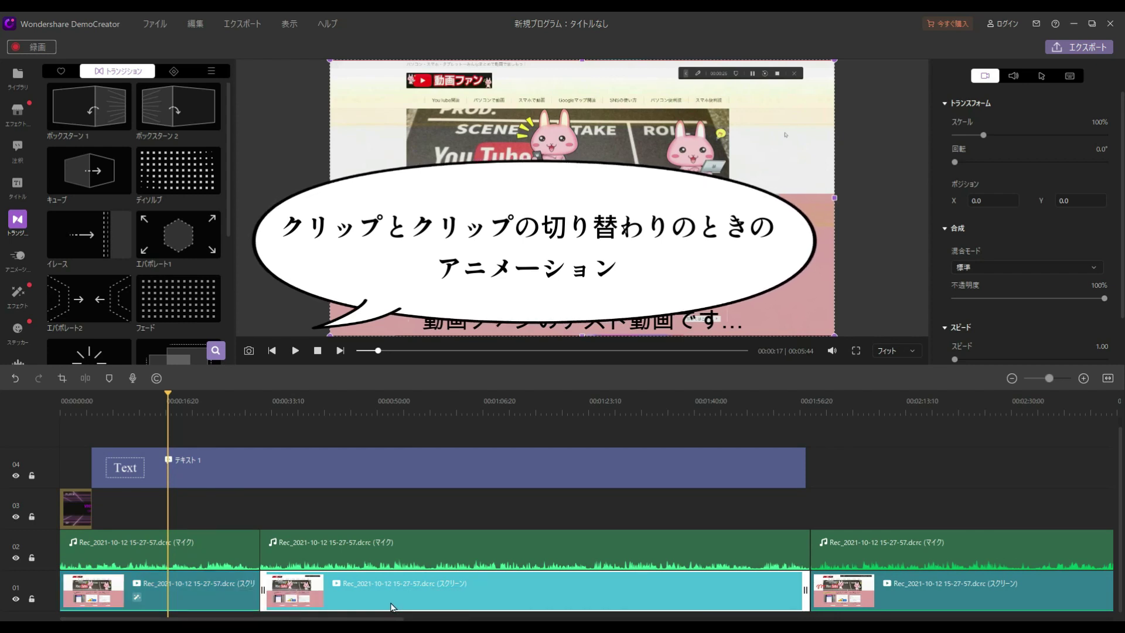
{"action": "scroll", "coordinate": [151, 152], "scroll_direction": "down", "scroll_amount": 4}
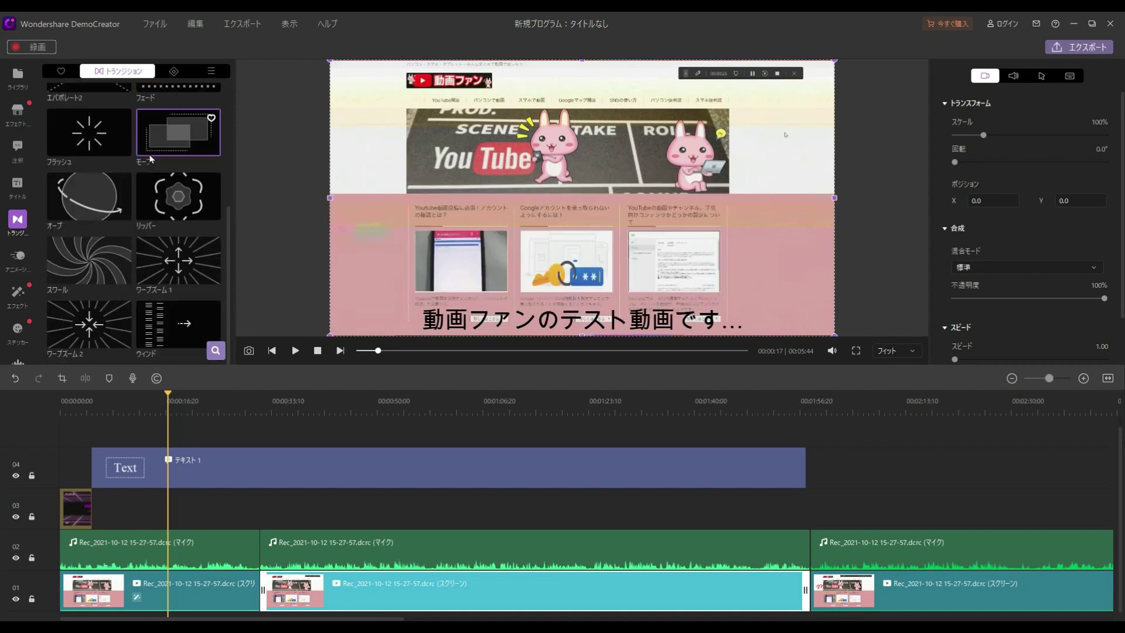
{"action": "scroll", "coordinate": [151, 159], "scroll_direction": "up", "scroll_amount": 4}
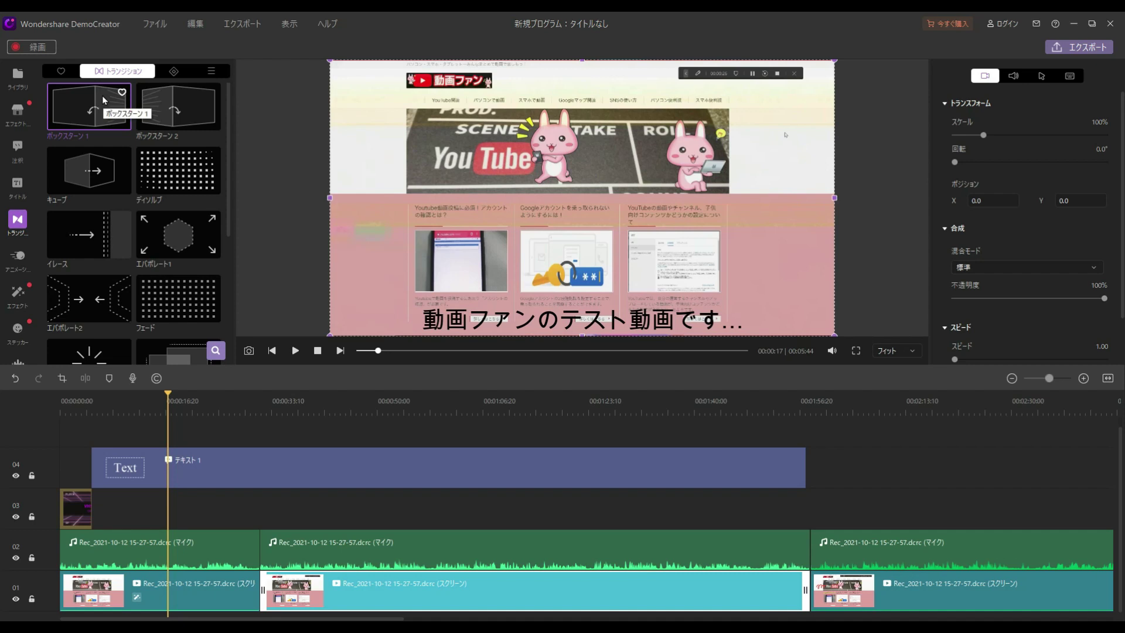
{"action": "mouse_move", "coordinate": [103, 96]}
{"action": "left_mouse_down"}
{"action": "mouse_move", "coordinate": [133, 163]}
{"action": "mouse_move", "coordinate": [207, 523]}
{"action": "mouse_move", "coordinate": [202, 578]}
{"action": "mouse_move", "coordinate": [260, 592]}
{"action": "left_mouse_up"}
{"action": "left_click_drag", "start_coordinate": [174, 400], "coordinate": [252, 399]}
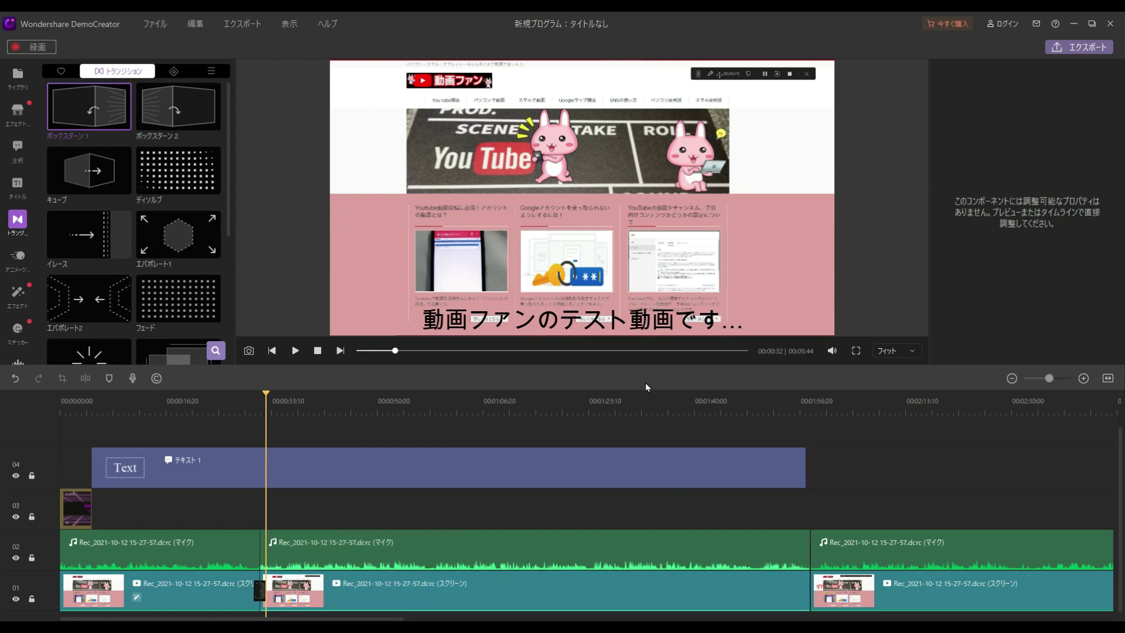
Try to apply the シネマスタイル text animation to the third screen clip.
{"action": "left_click", "coordinate": [17, 256]}
{"action": "left_click", "coordinate": [146, 323]}
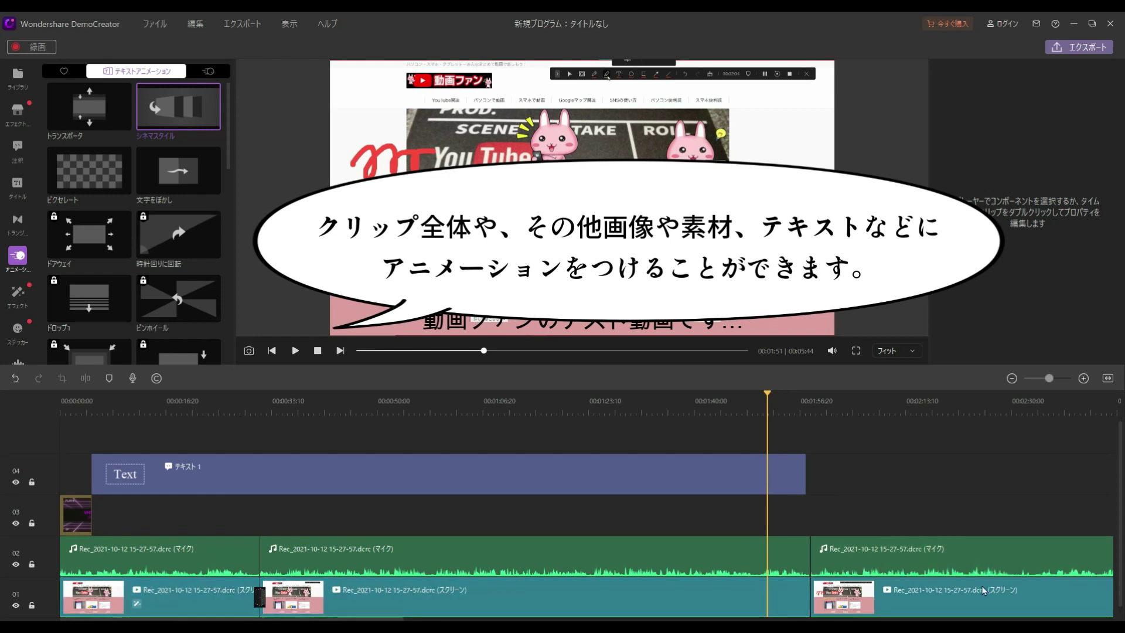
{"action": "left_click", "coordinate": [940, 601]}
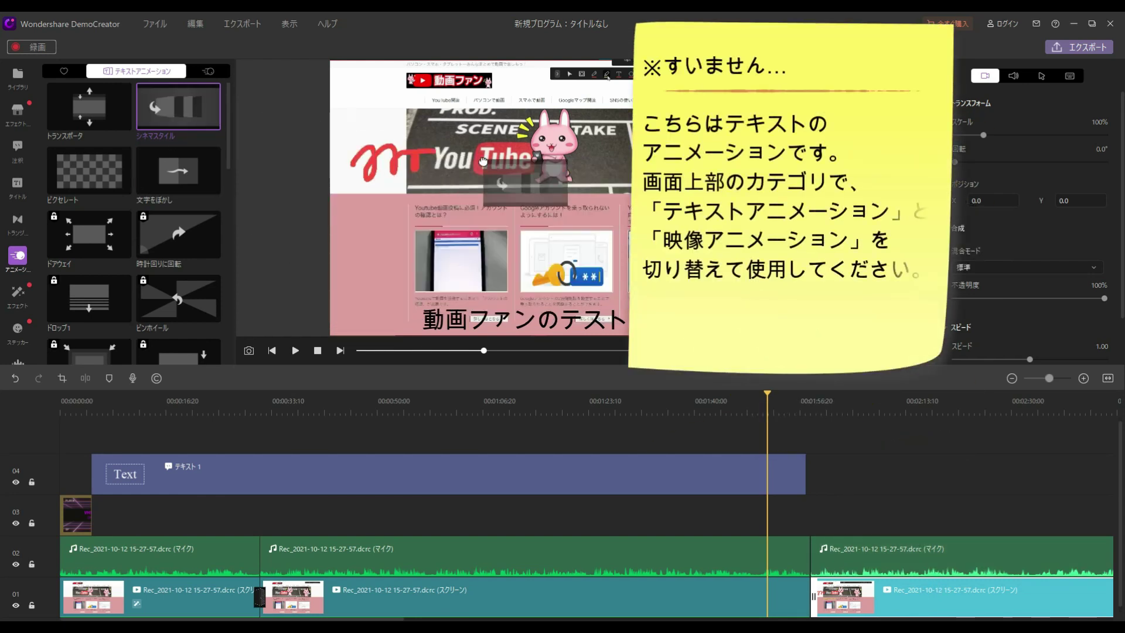
{"action": "left_click_drag", "start_coordinate": [853, 380], "coordinate": [829, 582]}
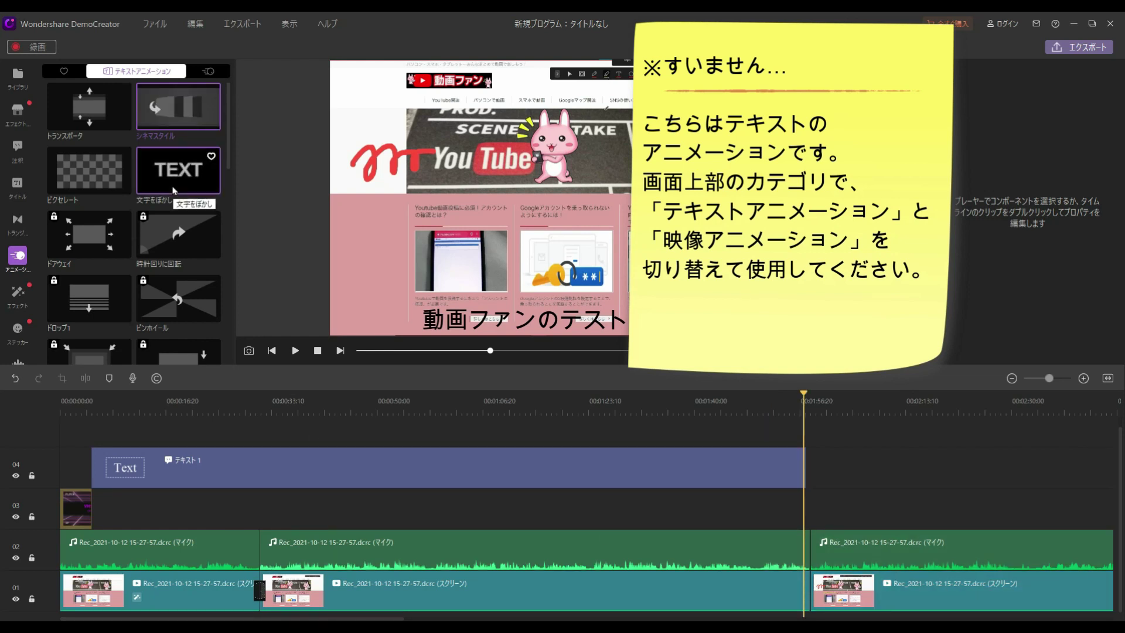
Place the モザイク effect on track 04 directly after the text caption, at about 1:57.
{"action": "left_click", "coordinate": [13, 305]}
{"action": "left_click", "coordinate": [146, 360]}
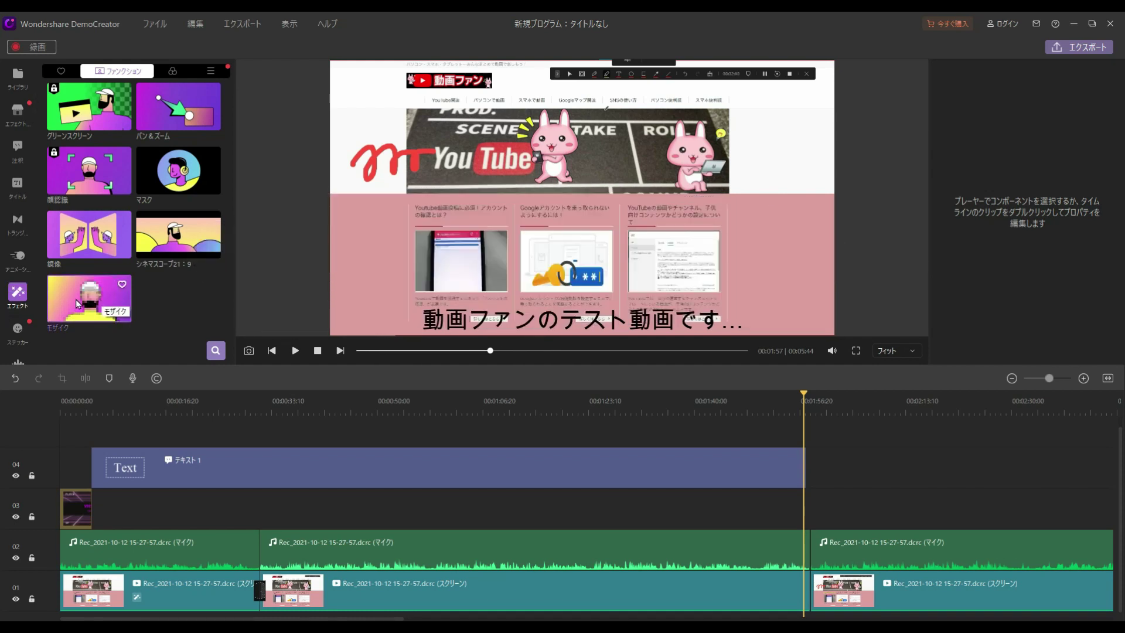
{"action": "left_click_drag", "start_coordinate": [76, 298], "coordinate": [807, 527]}
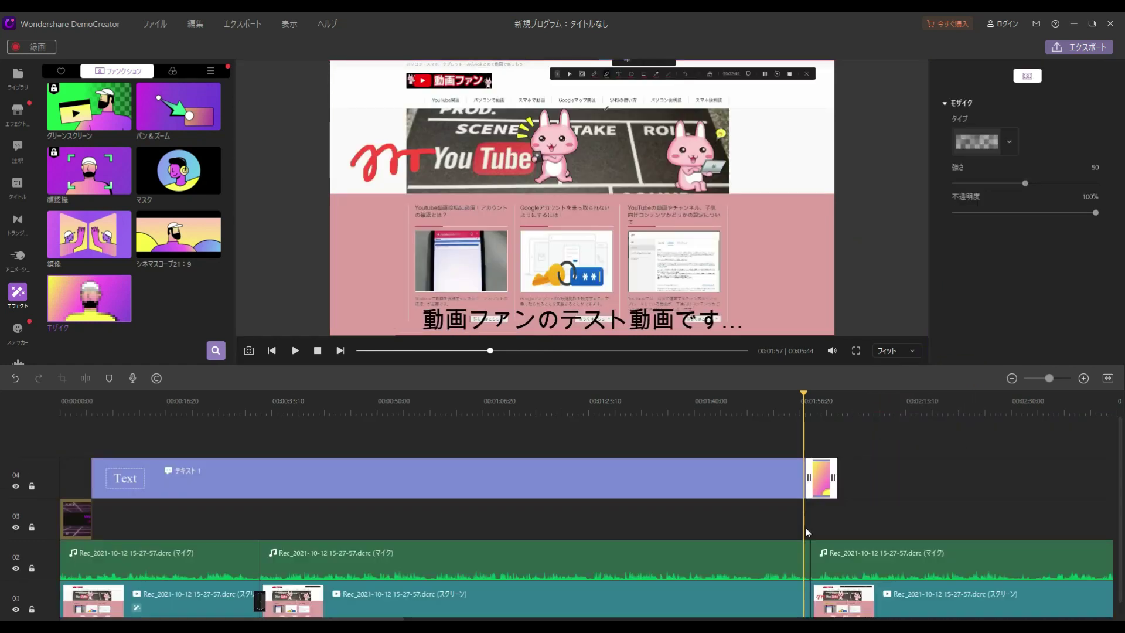
Move the mosaic area over the site logo in the video frame and shrink it to cover just the logo.
{"action": "double_click", "coordinate": [812, 479]}
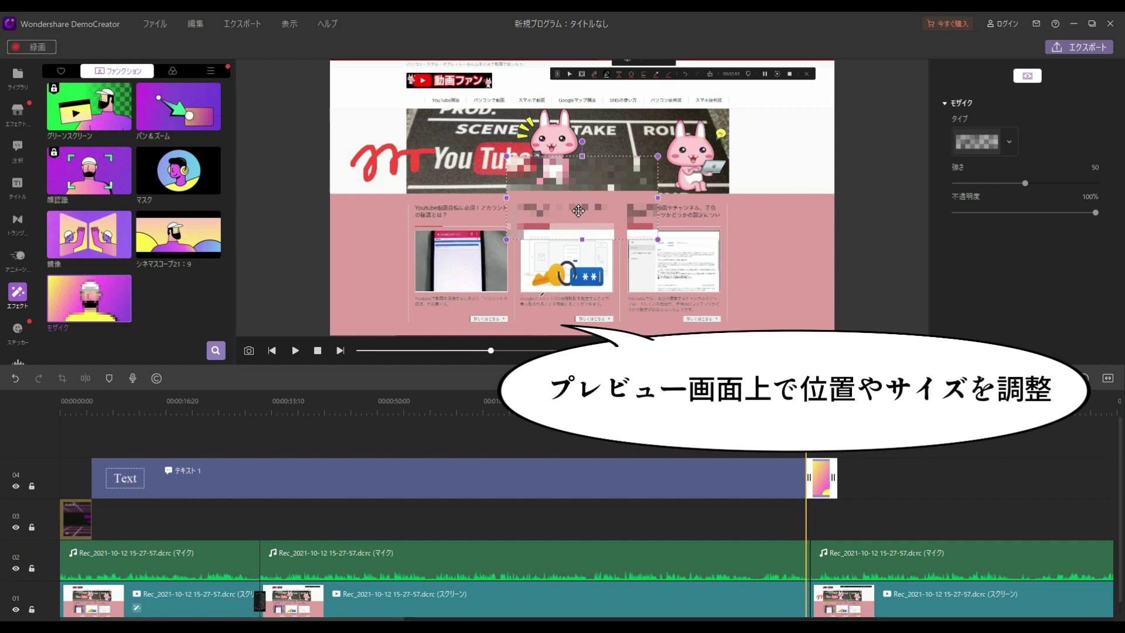
{"action": "left_click_drag", "start_coordinate": [577, 208], "coordinate": [478, 108]}
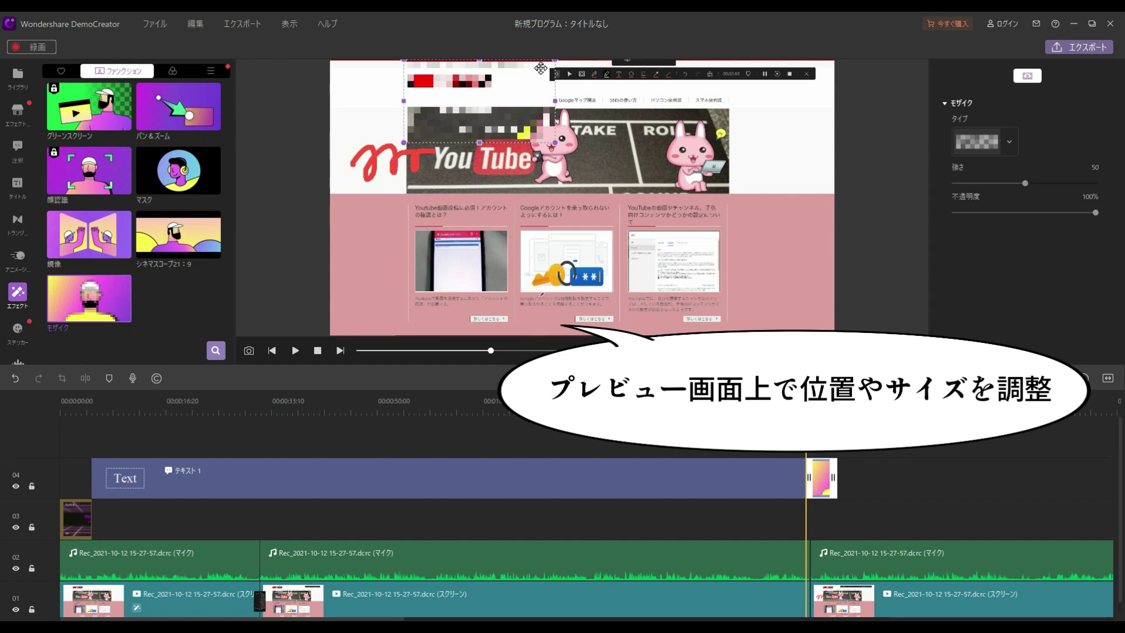
{"action": "mouse_move", "coordinate": [503, 102]}
{"action": "left_mouse_down"}
{"action": "mouse_move", "coordinate": [499, 86]}
{"action": "mouse_move", "coordinate": [508, 115]}
{"action": "mouse_move", "coordinate": [480, 120]}
{"action": "mouse_move", "coordinate": [482, 95]}
{"action": "left_mouse_up"}
{"action": "left_click_drag", "start_coordinate": [556, 80], "coordinate": [519, 80]}
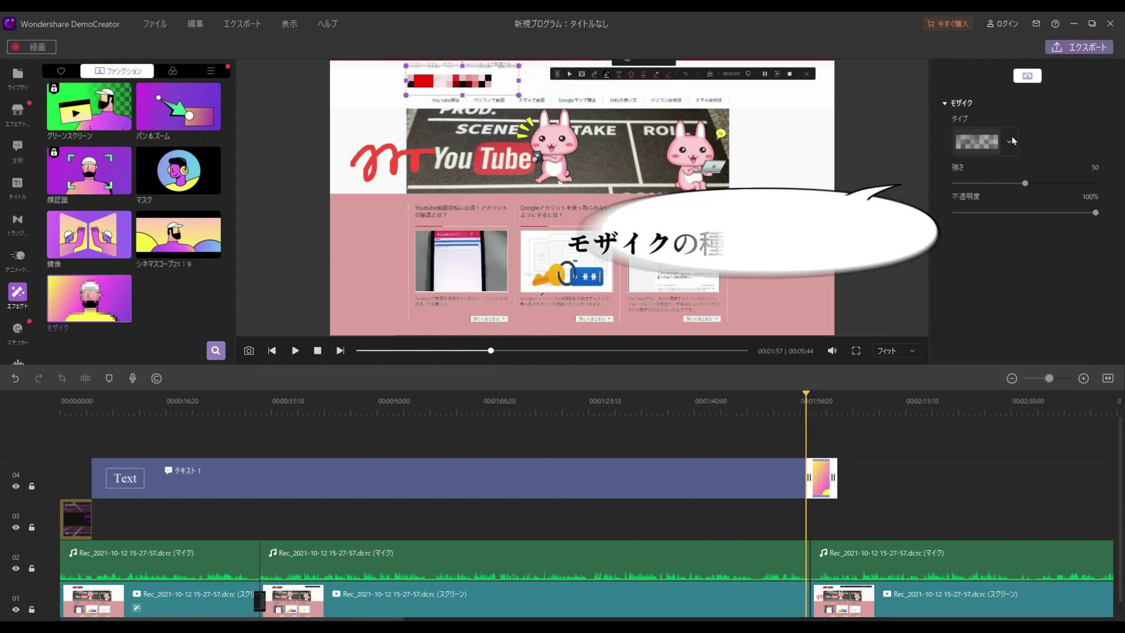
Check the mosaic types, try a strength of 33 and restore it to 50.
{"action": "left_click", "coordinate": [1011, 141]}
{"action": "left_click", "coordinate": [1039, 170]}
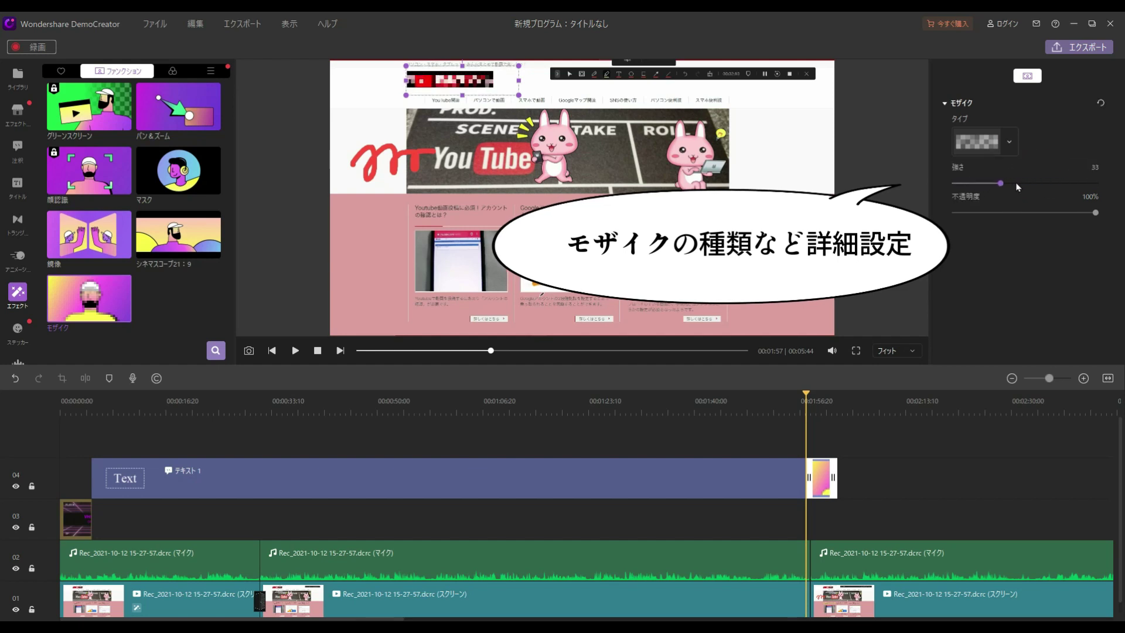
{"action": "left_click_drag", "start_coordinate": [1063, 183], "coordinate": [1025, 182]}
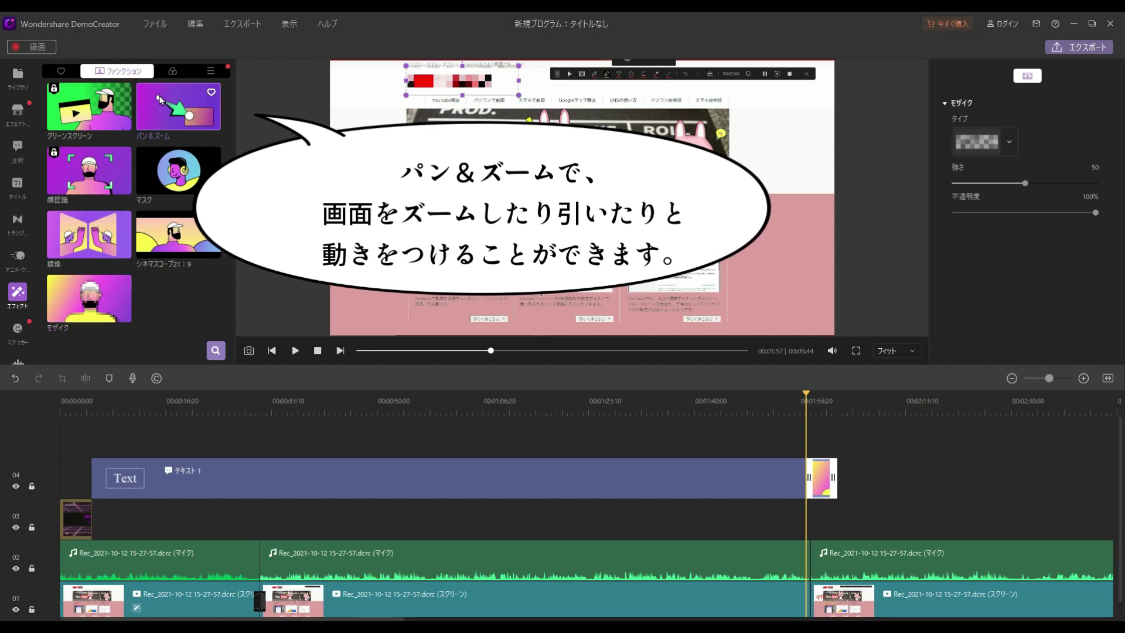
Apply the パン&ズーム effect to the third screen clip and stretch its duration to about 15 seconds.
{"action": "left_click_drag", "start_coordinate": [160, 99], "coordinate": [835, 607]}
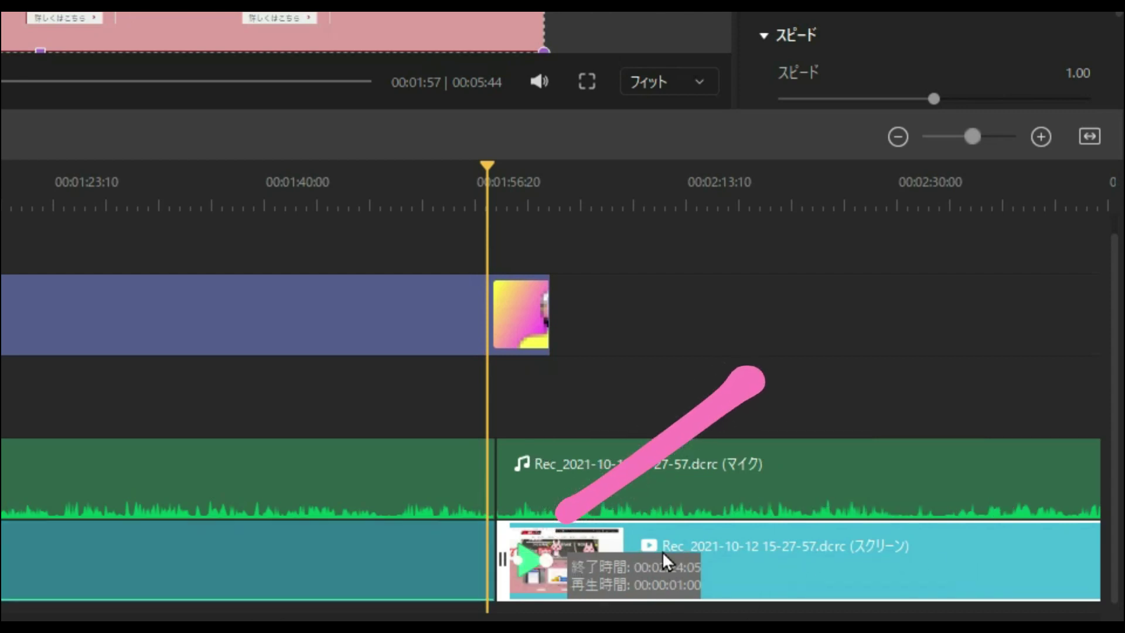
{"action": "mouse_move", "coordinate": [665, 550]}
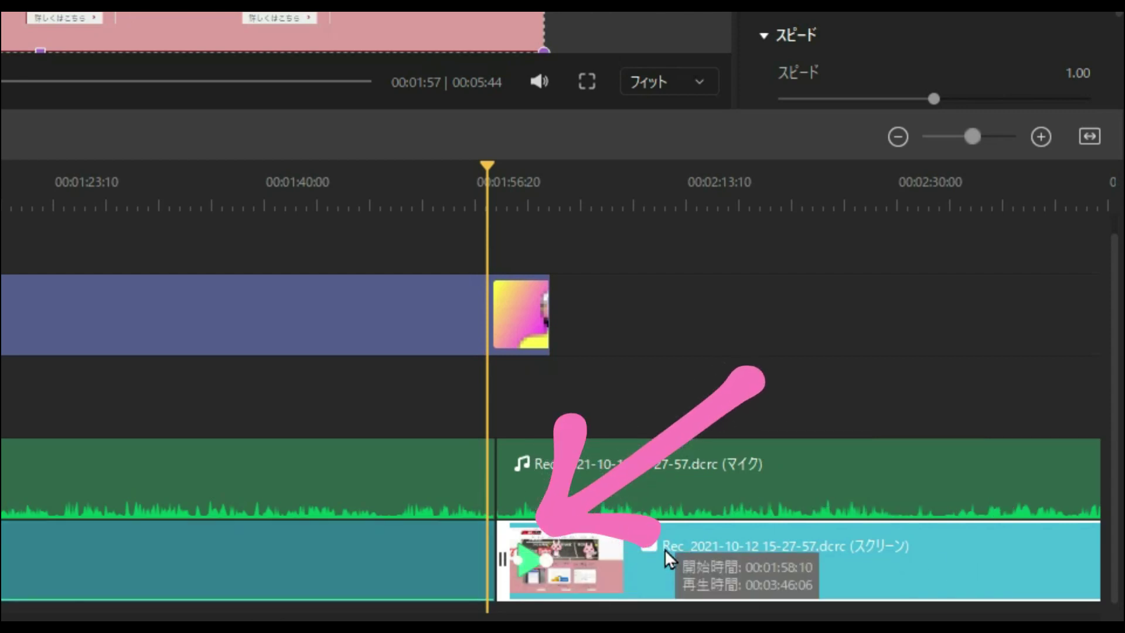
{"action": "left_click_drag", "start_coordinate": [546, 561], "coordinate": [718, 561]}
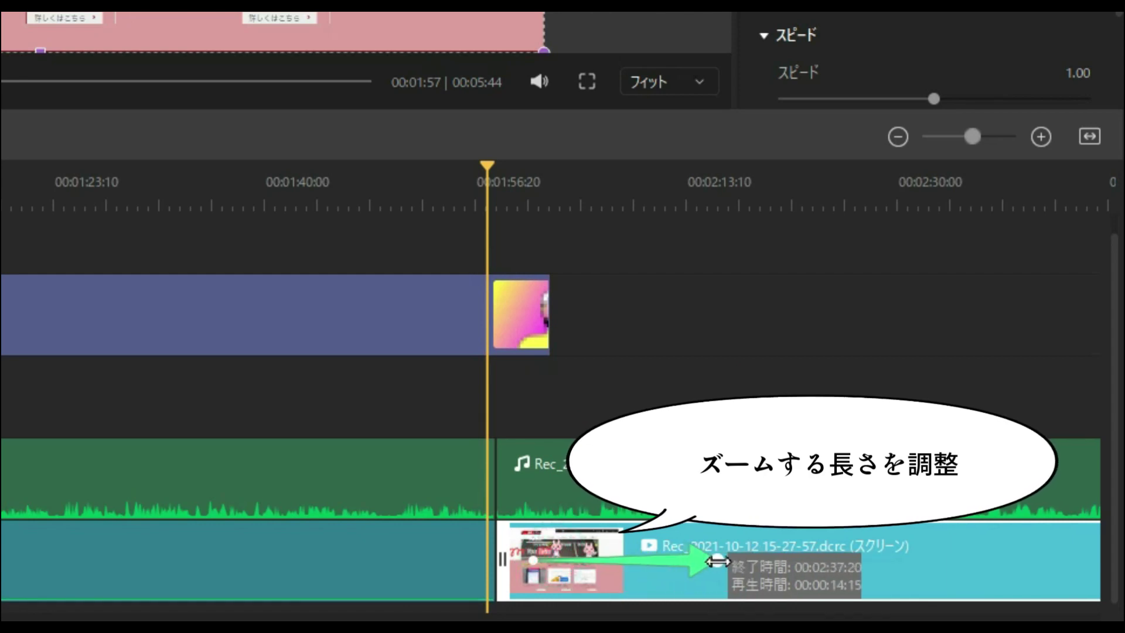
{"action": "left_click_drag", "start_coordinate": [533, 561], "coordinate": [522, 561]}
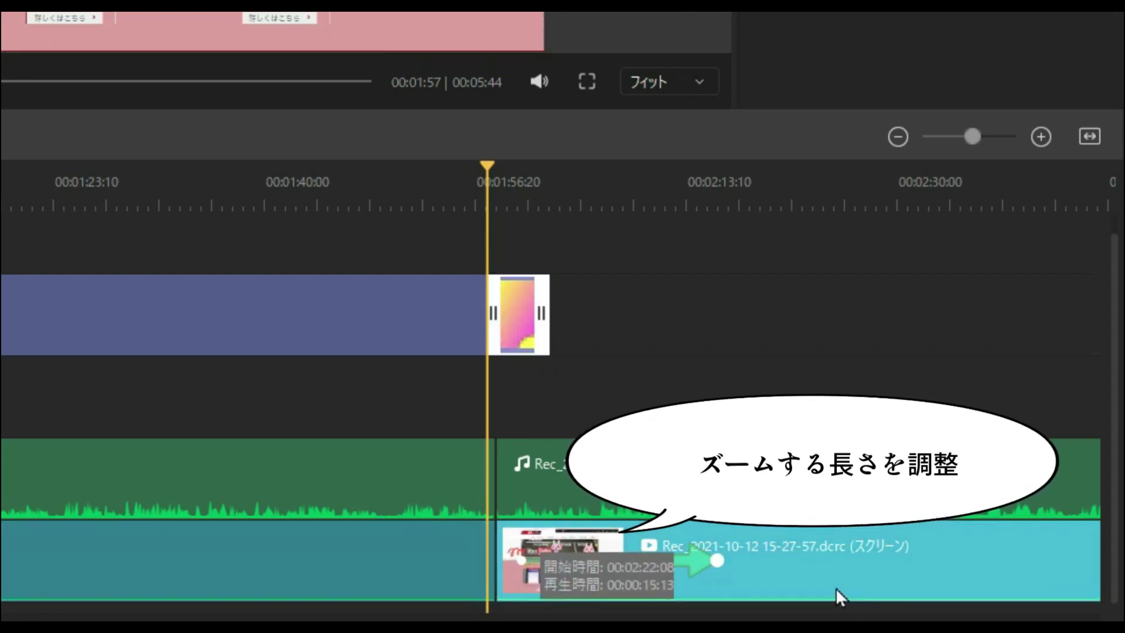
Enlarge the end frame of the third clip's pan-and-zoom effect by pulling its upper-left corner outward.
{"action": "double_click", "coordinate": [689, 561]}
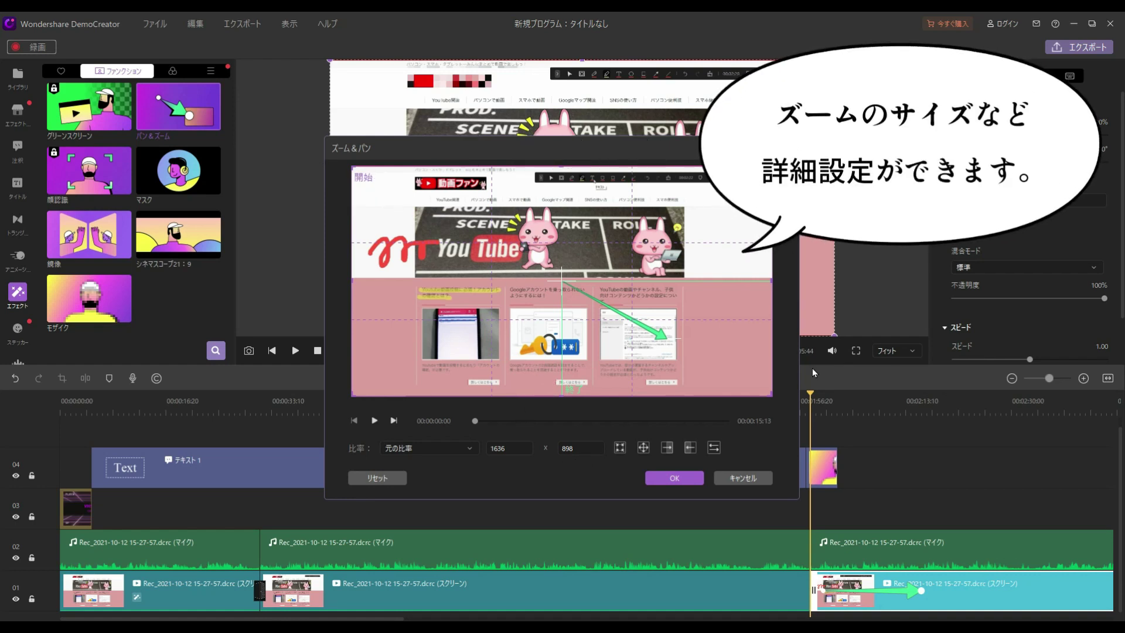
{"action": "left_click", "coordinate": [692, 345]}
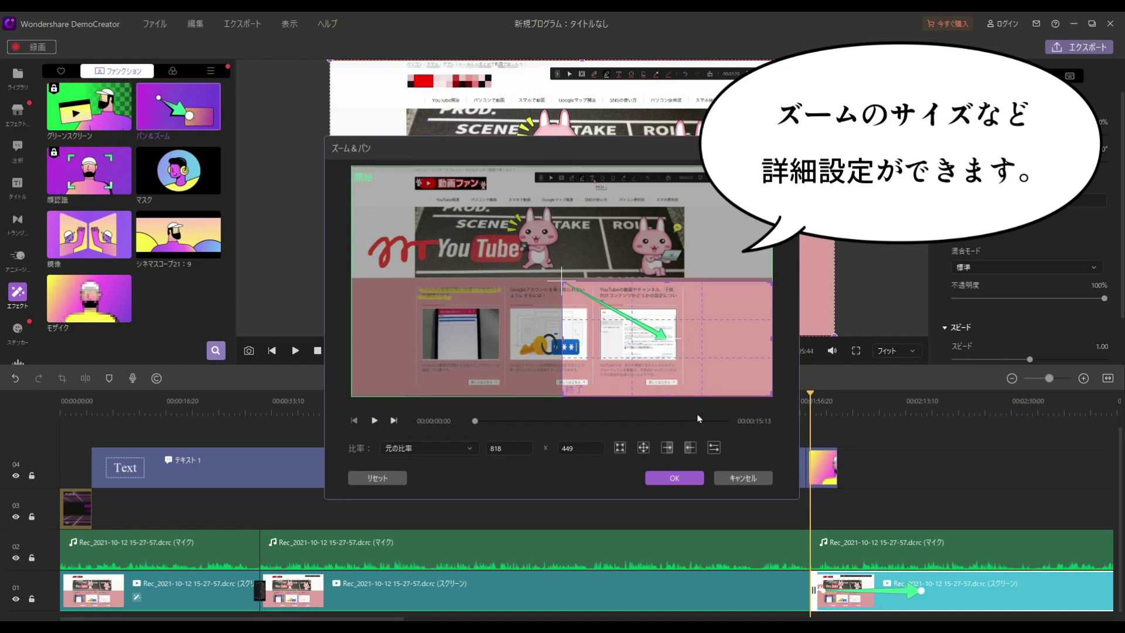
{"action": "left_click", "coordinate": [605, 348]}
{"action": "left_click_drag", "start_coordinate": [556, 284], "coordinate": [519, 258]}
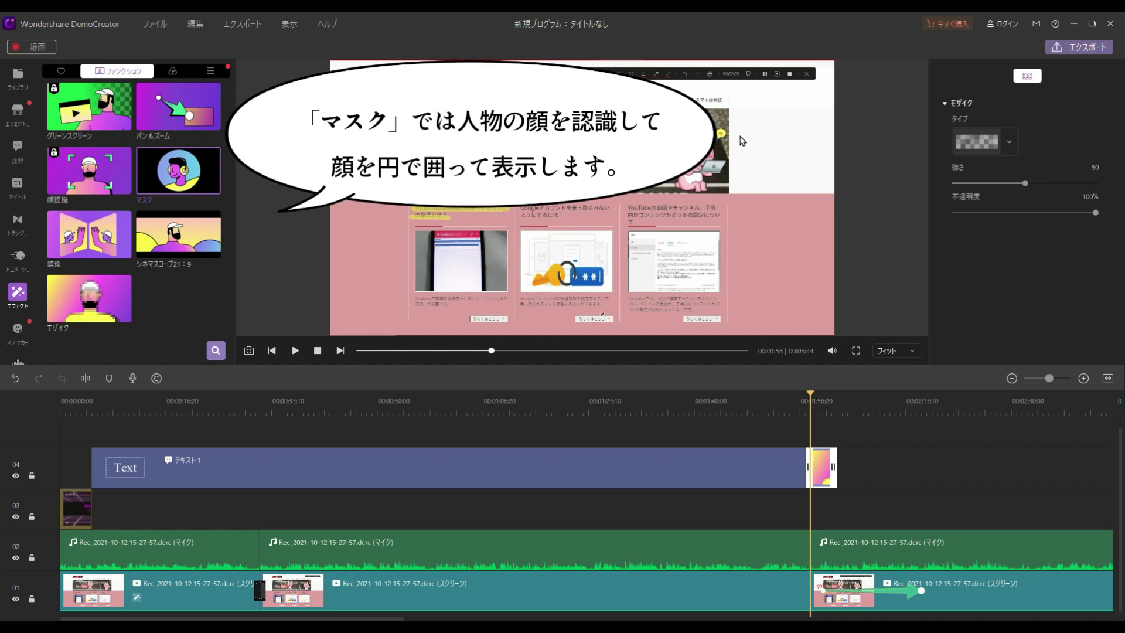
Browse the sticker library by category, including the GIF, education and game stickers.
{"action": "scroll", "coordinate": [12, 273], "scroll_direction": "down", "scroll_amount": 2}
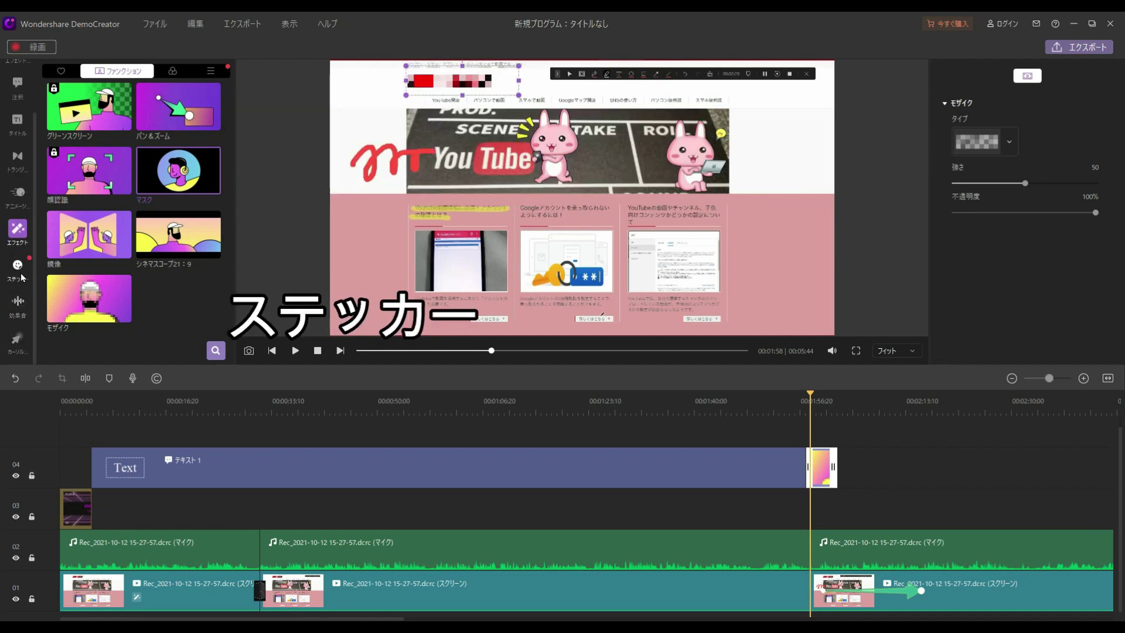
{"action": "left_click", "coordinate": [18, 267]}
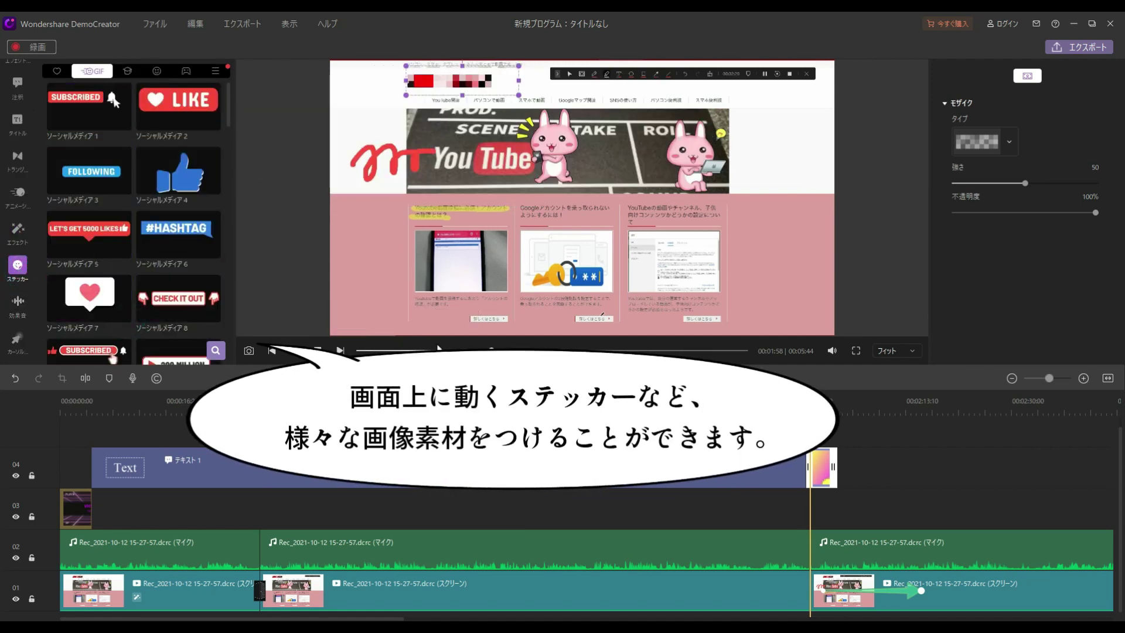
{"action": "scroll", "coordinate": [197, 250], "scroll_direction": "down", "scroll_amount": 10}
{"action": "scroll", "coordinate": [197, 250], "scroll_direction": "up", "scroll_amount": 10}
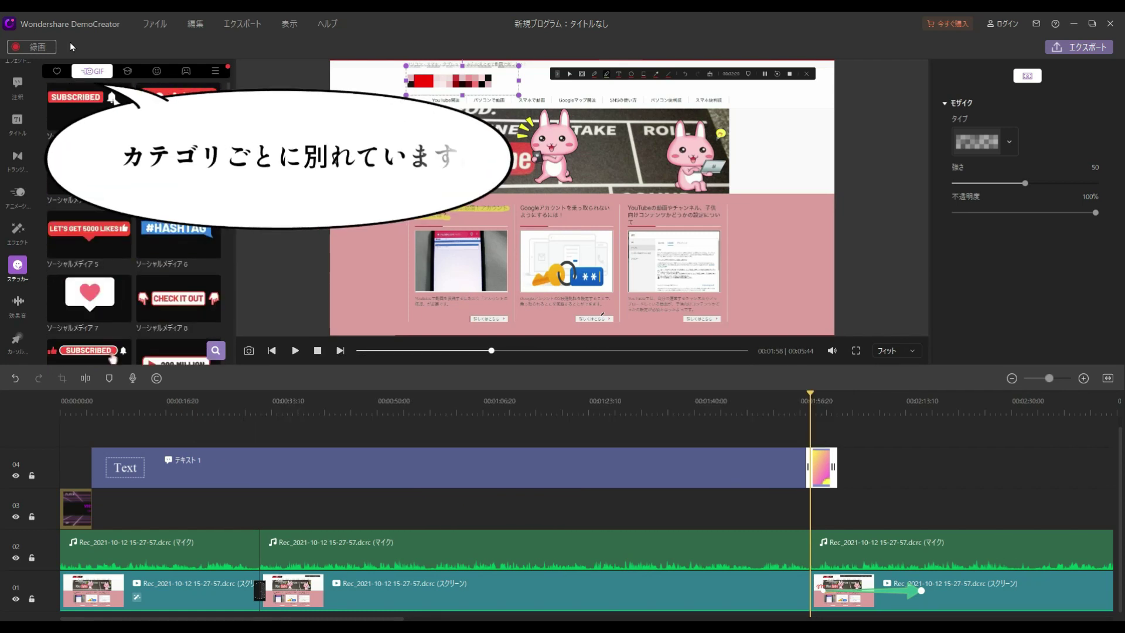
{"action": "left_click", "coordinate": [125, 75]}
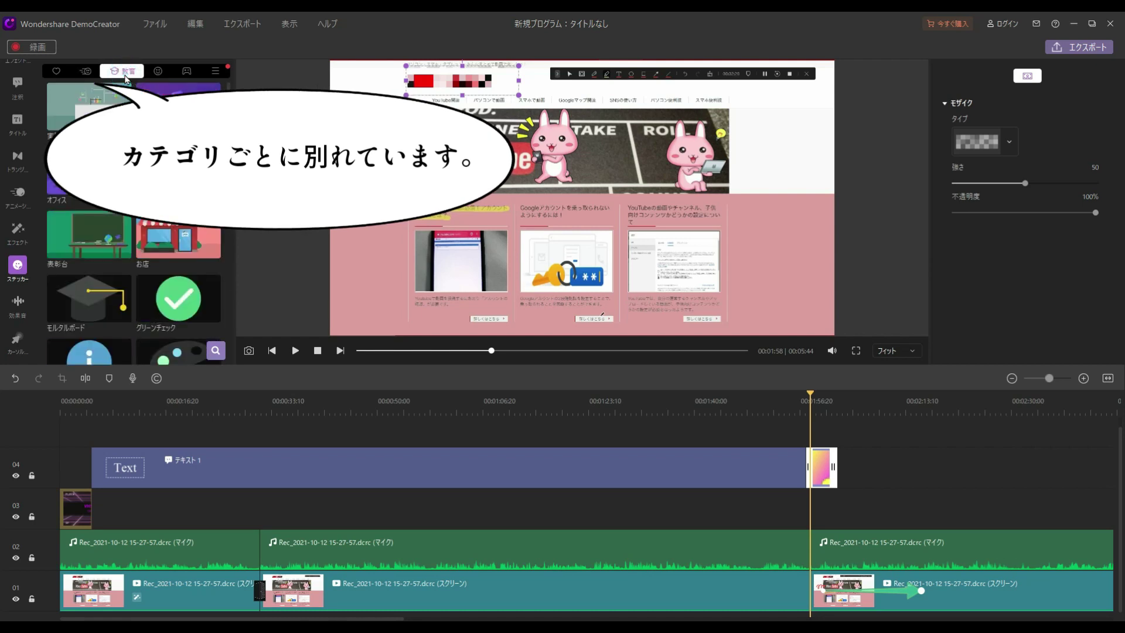
{"action": "left_click", "coordinate": [158, 72]}
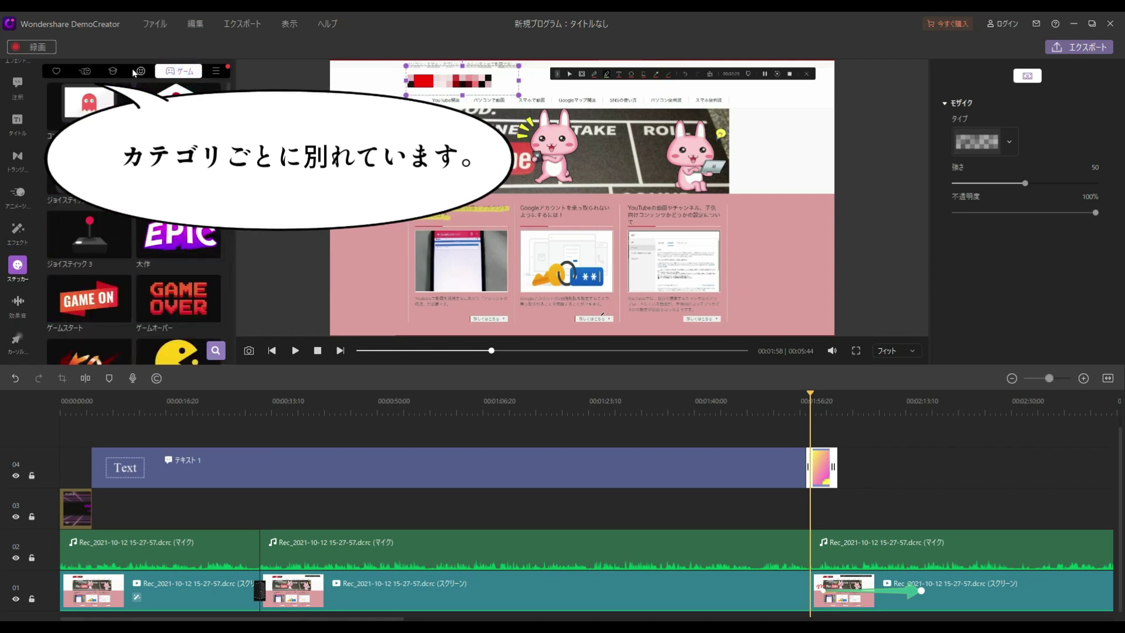
{"action": "left_click", "coordinate": [110, 71]}
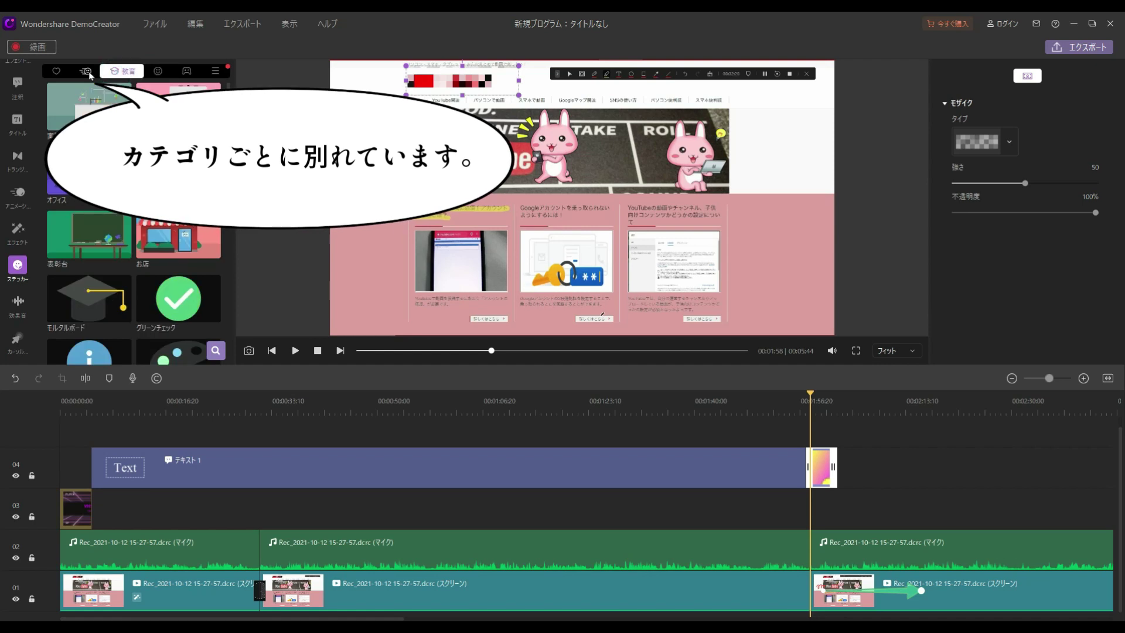
{"action": "left_click", "coordinate": [89, 71]}
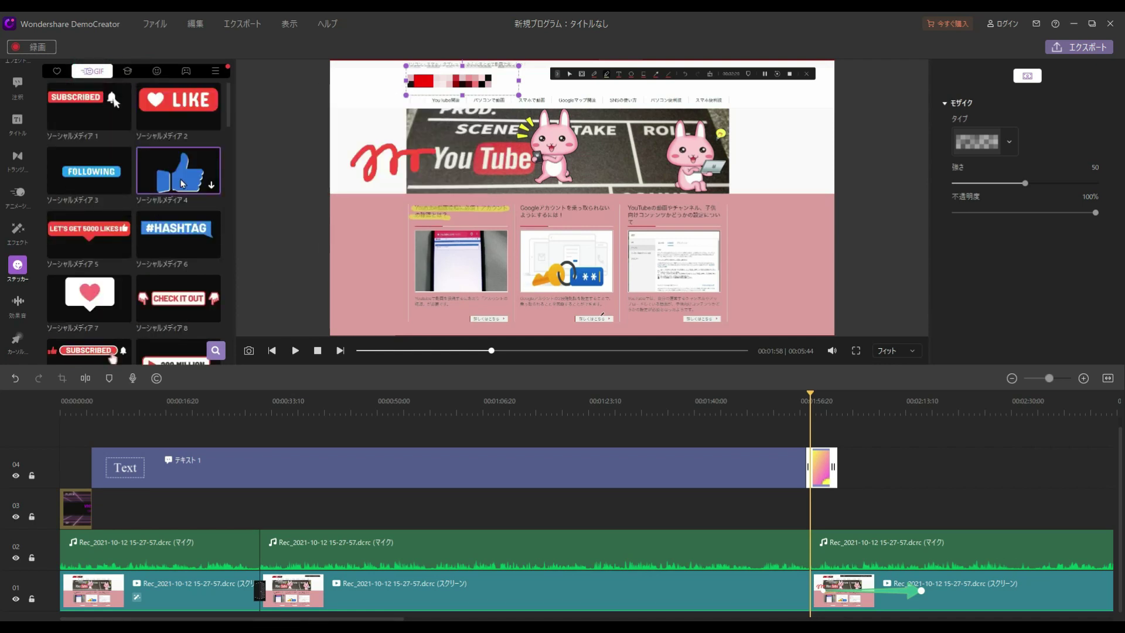
Add the thumbs-up sticker ソーシャルメディア 4 on a new track above the caption, at the second screen clip's start.
{"action": "left_click_drag", "start_coordinate": [183, 183], "coordinate": [261, 464]}
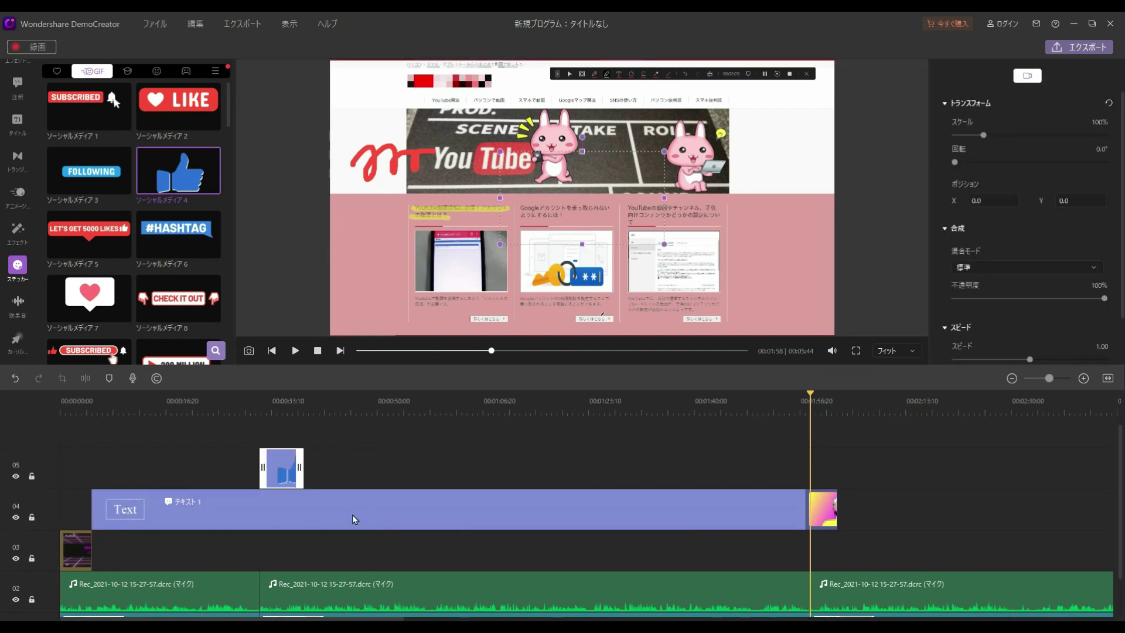
{"action": "left_click", "coordinate": [279, 458]}
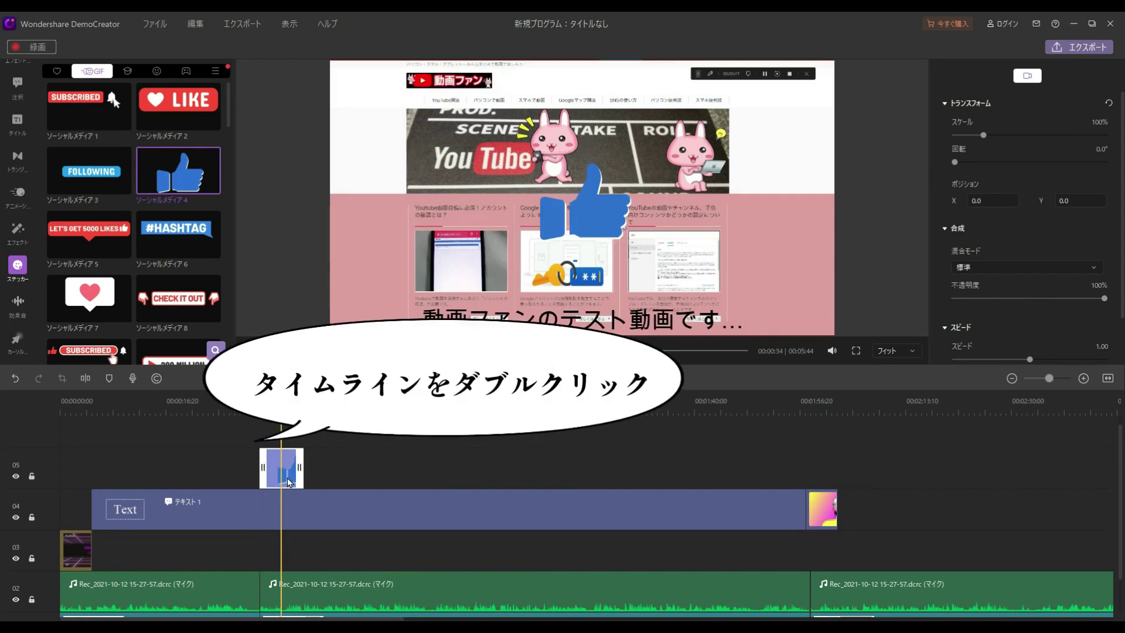
Move the thumbs-up sticker beside the banner at X 637.9, Y 180.7 and scale it to 92%.
{"action": "left_click", "coordinate": [593, 195]}
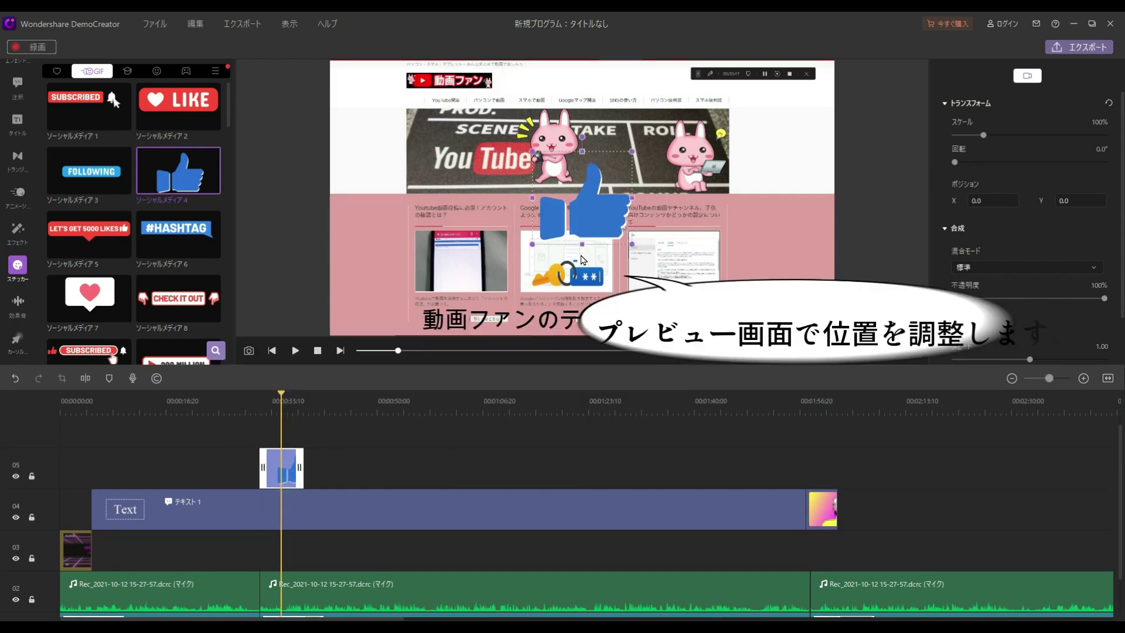
{"action": "left_click_drag", "start_coordinate": [579, 219], "coordinate": [777, 174]}
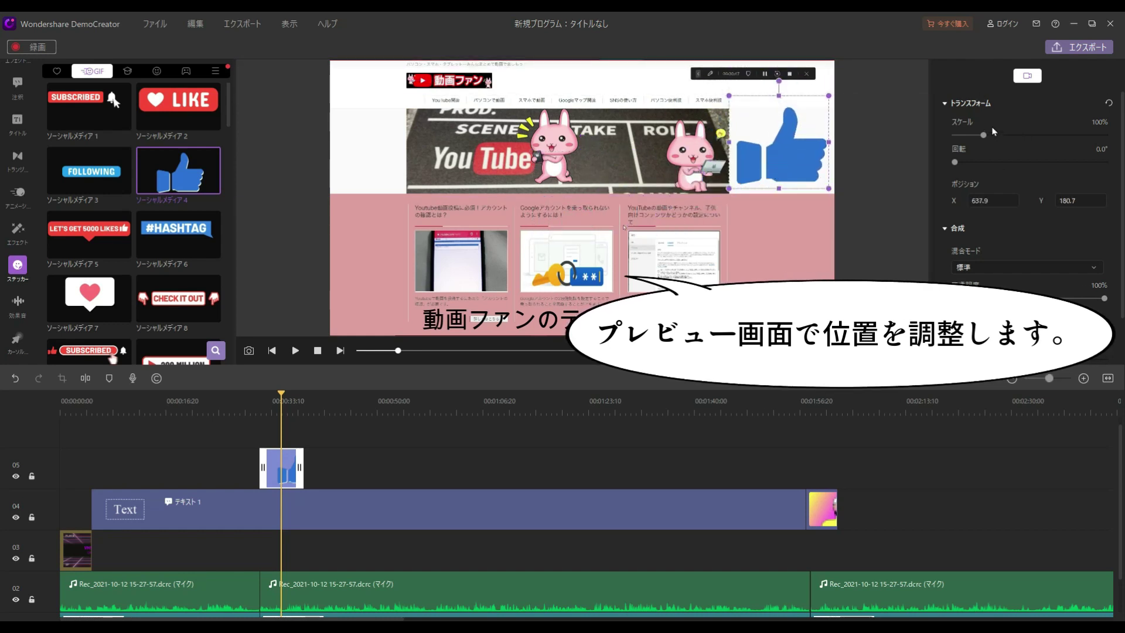
{"action": "mouse_move", "coordinate": [984, 135]}
{"action": "left_mouse_down"}
{"action": "mouse_move", "coordinate": [1059, 141]}
{"action": "mouse_move", "coordinate": [984, 142]}
{"action": "left_mouse_up"}
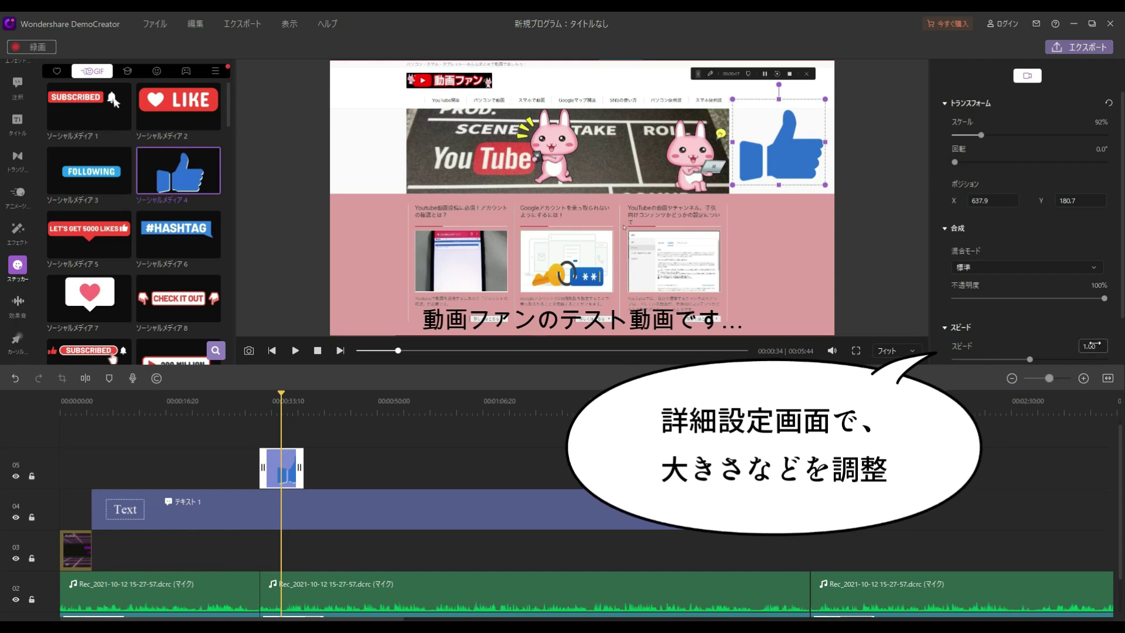
Preview the 正解 sound effect and place it on a new track above the thumbs-up sticker, aligned with its start.
{"action": "left_click", "coordinate": [19, 306]}
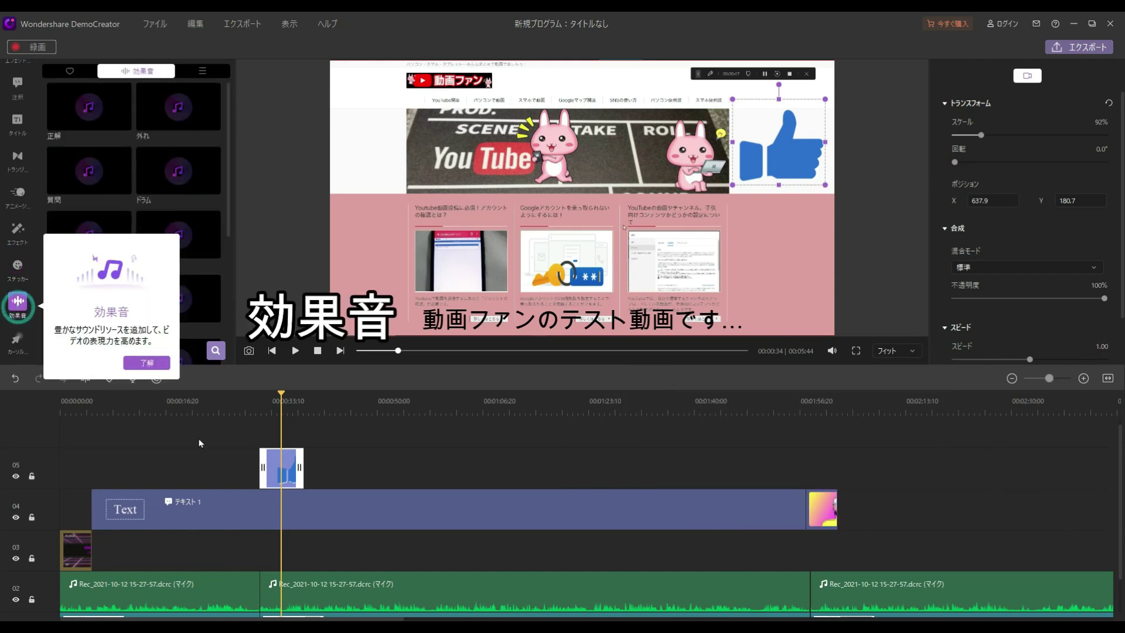
{"action": "left_click", "coordinate": [146, 363]}
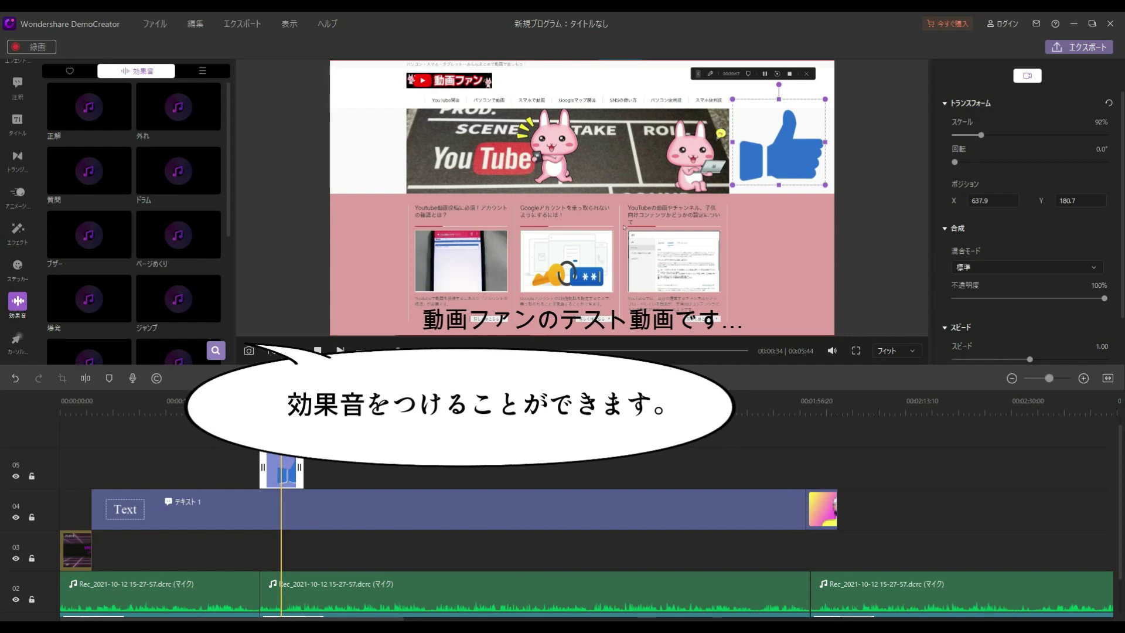
{"action": "left_click_drag", "start_coordinate": [280, 393], "coordinate": [263, 396]}
{"action": "left_click", "coordinate": [214, 354]}
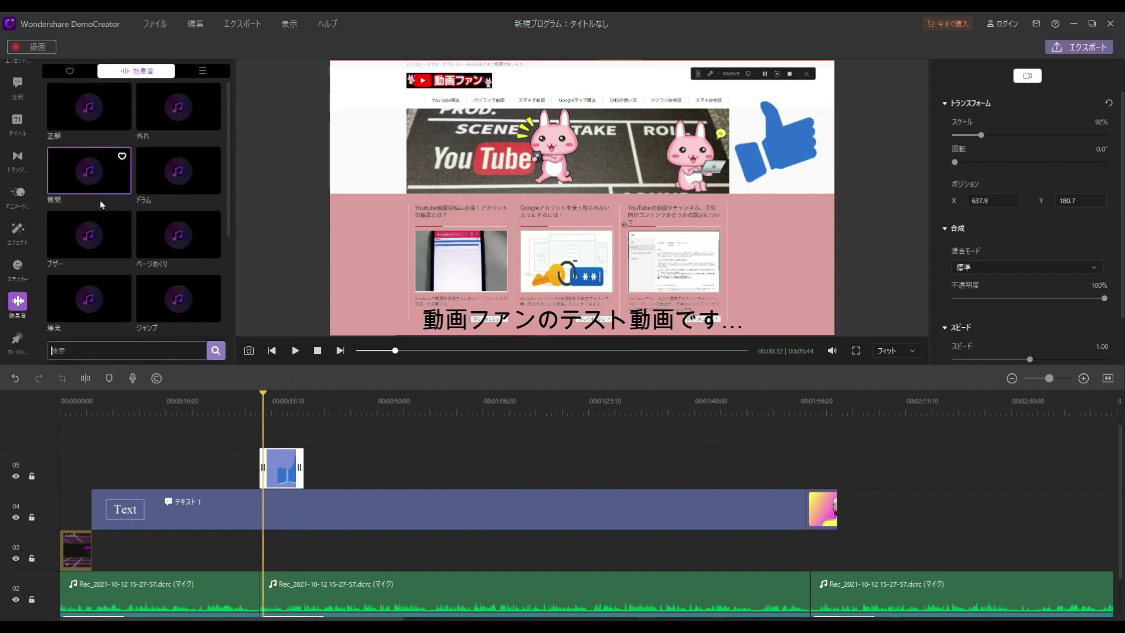
{"action": "left_click", "coordinate": [103, 123]}
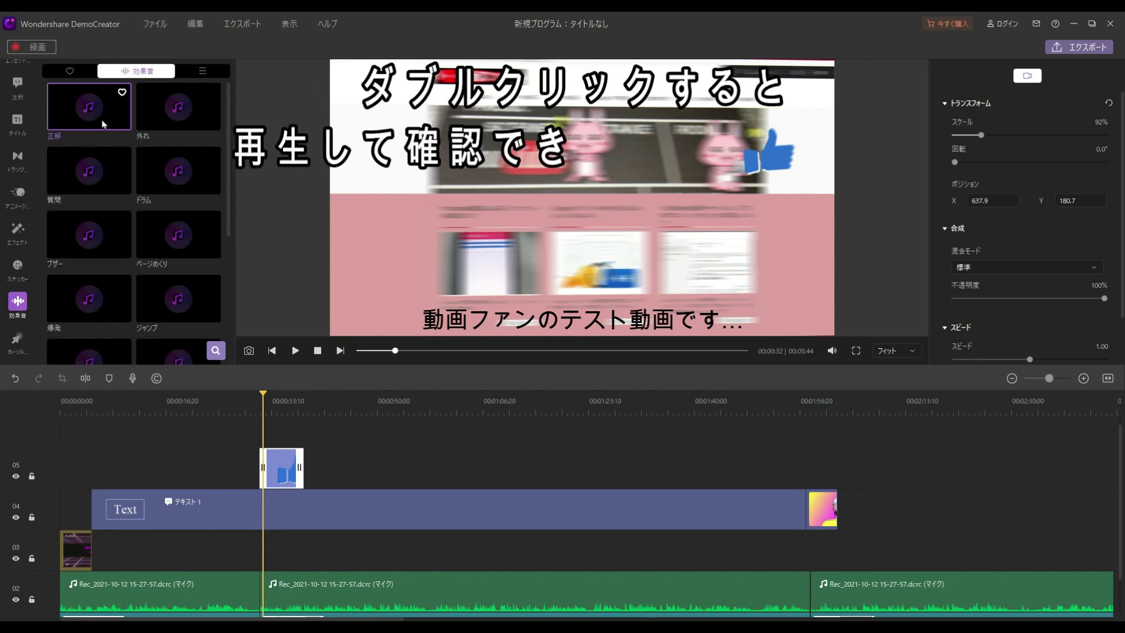
{"action": "double_click", "coordinate": [89, 107]}
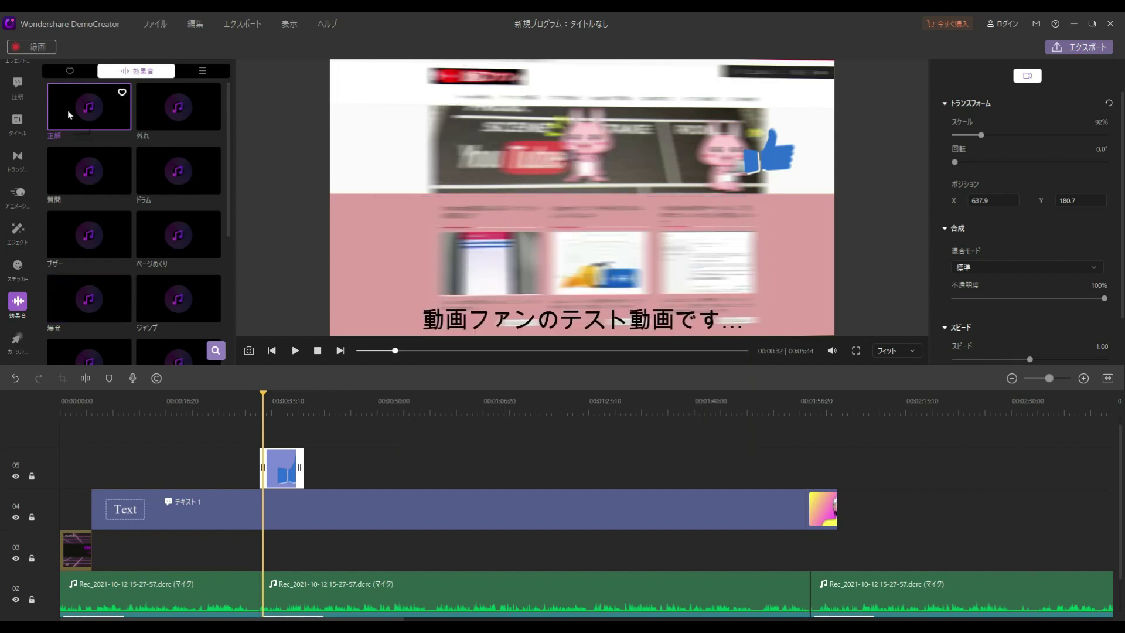
{"action": "left_click_drag", "start_coordinate": [75, 106], "coordinate": [320, 527]}
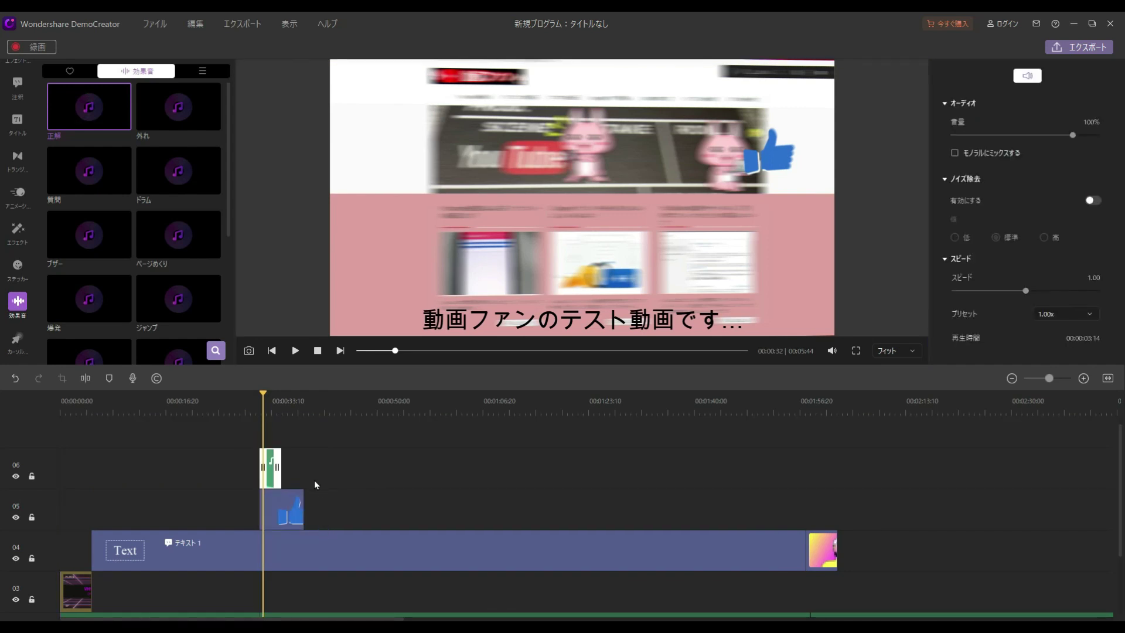
Lower the 正解 sound effect's volume to 51%.
{"action": "left_click_drag", "start_coordinate": [260, 395], "coordinate": [269, 397]}
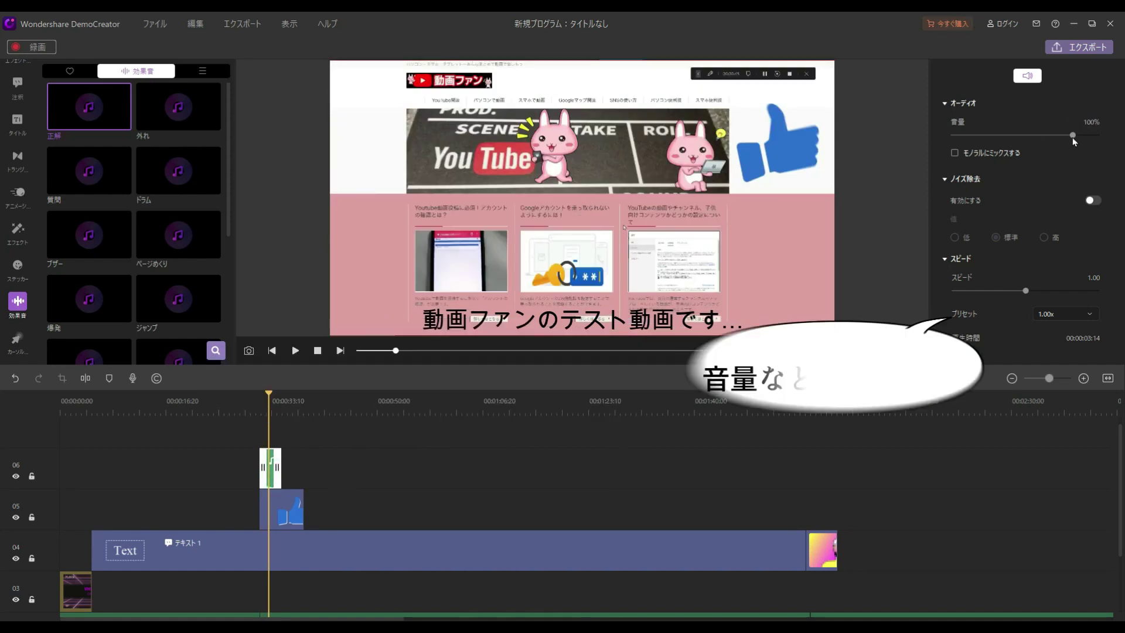
{"action": "left_click_drag", "start_coordinate": [1073, 135], "coordinate": [1015, 135]}
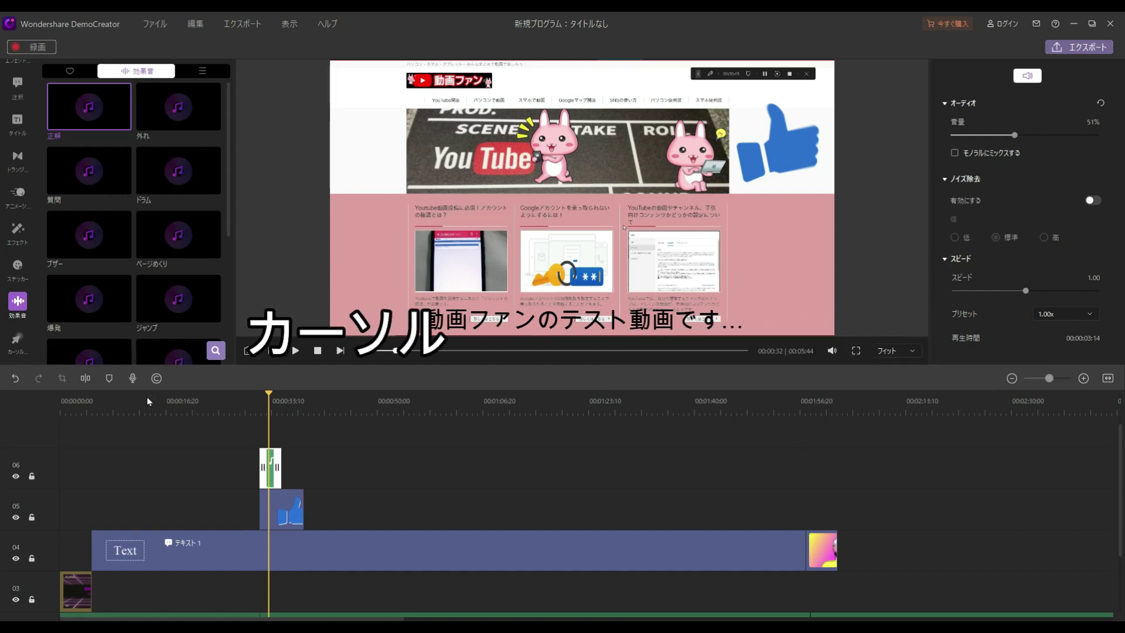
Apply the ハイライト cursor effect to the second screen clip and check it along the timeline.
{"action": "left_click", "coordinate": [12, 352]}
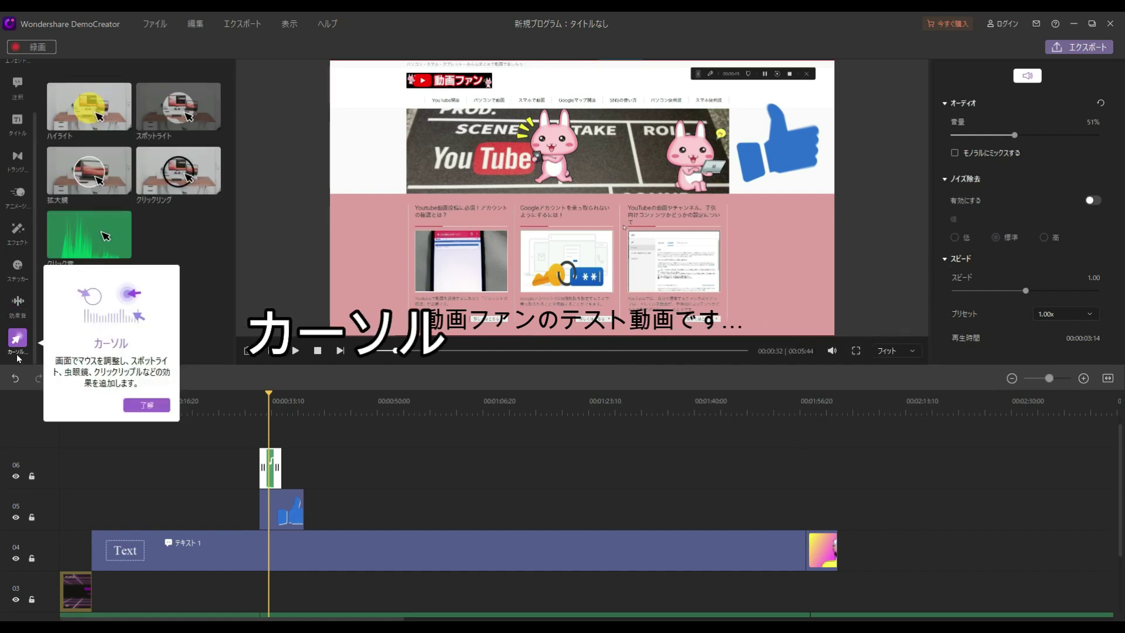
{"action": "left_click", "coordinate": [146, 405]}
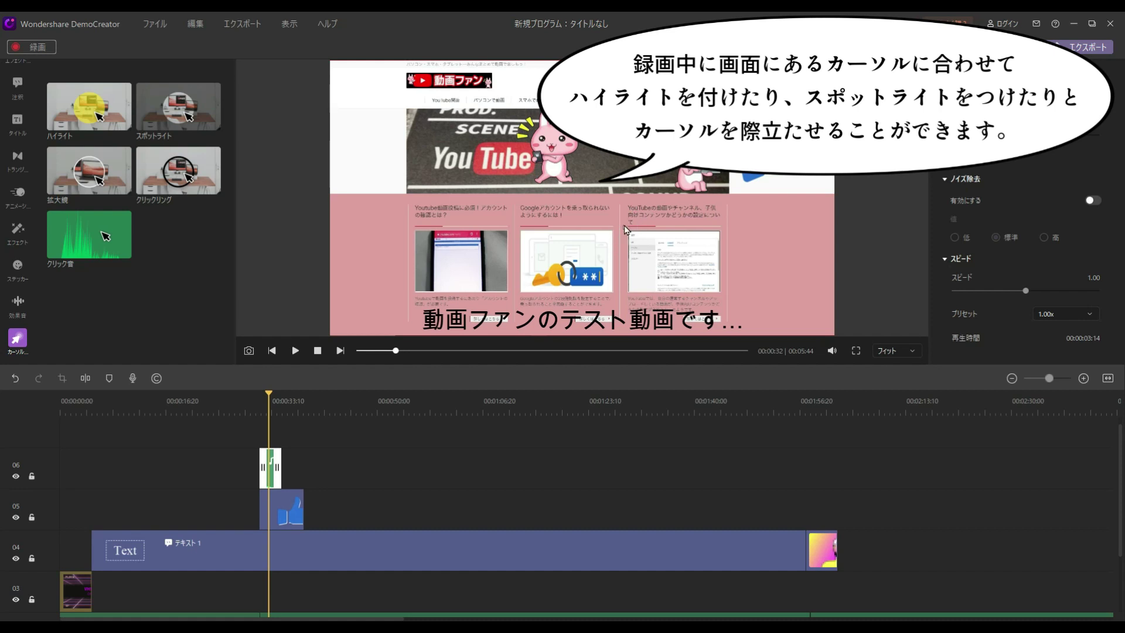
{"action": "mouse_move", "coordinate": [268, 388]}
{"action": "left_mouse_down"}
{"action": "mouse_move", "coordinate": [364, 392]}
{"action": "mouse_move", "coordinate": [282, 393]}
{"action": "left_mouse_up"}
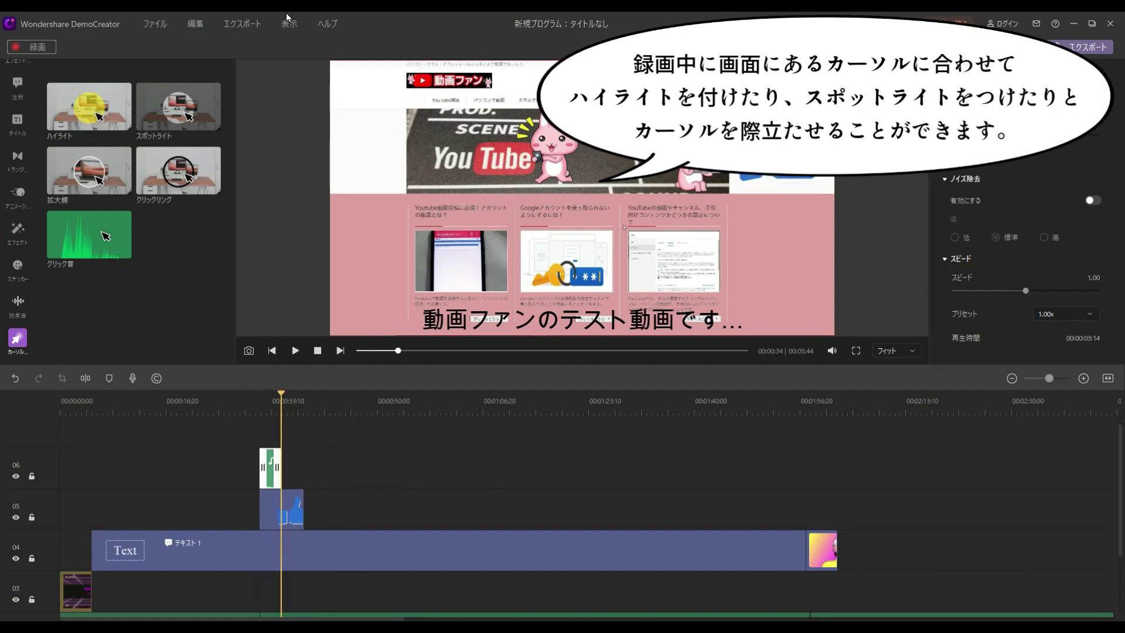
{"action": "scroll", "coordinate": [249, 470], "scroll_direction": "down", "scroll_amount": 3}
{"action": "left_click", "coordinate": [377, 593]}
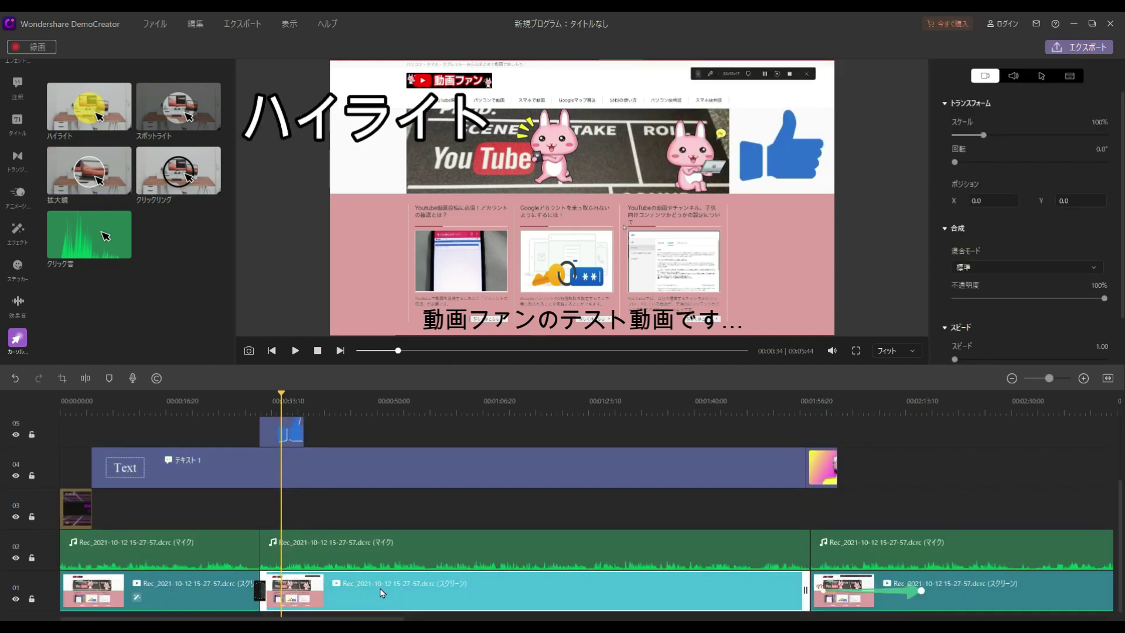
{"action": "left_click_drag", "start_coordinate": [81, 113], "coordinate": [279, 585]}
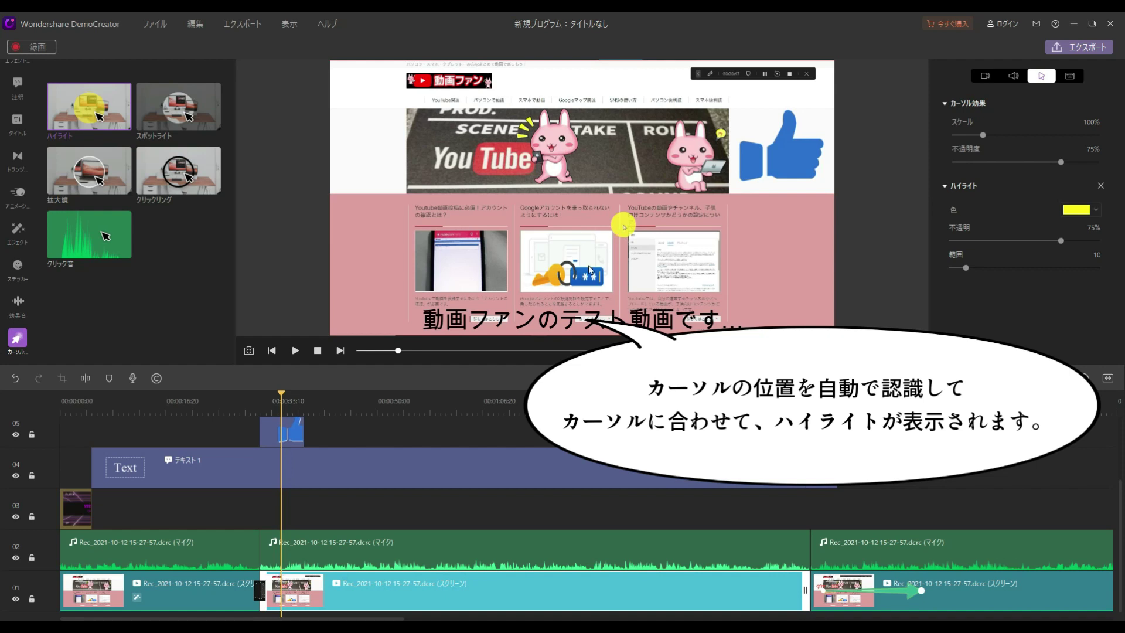
{"action": "left_click_drag", "start_coordinate": [287, 391], "coordinate": [708, 391]}
Add the クリック音 cursor effect to the second screen clip and set its volume to 108%.
{"action": "left_click", "coordinate": [72, 240]}
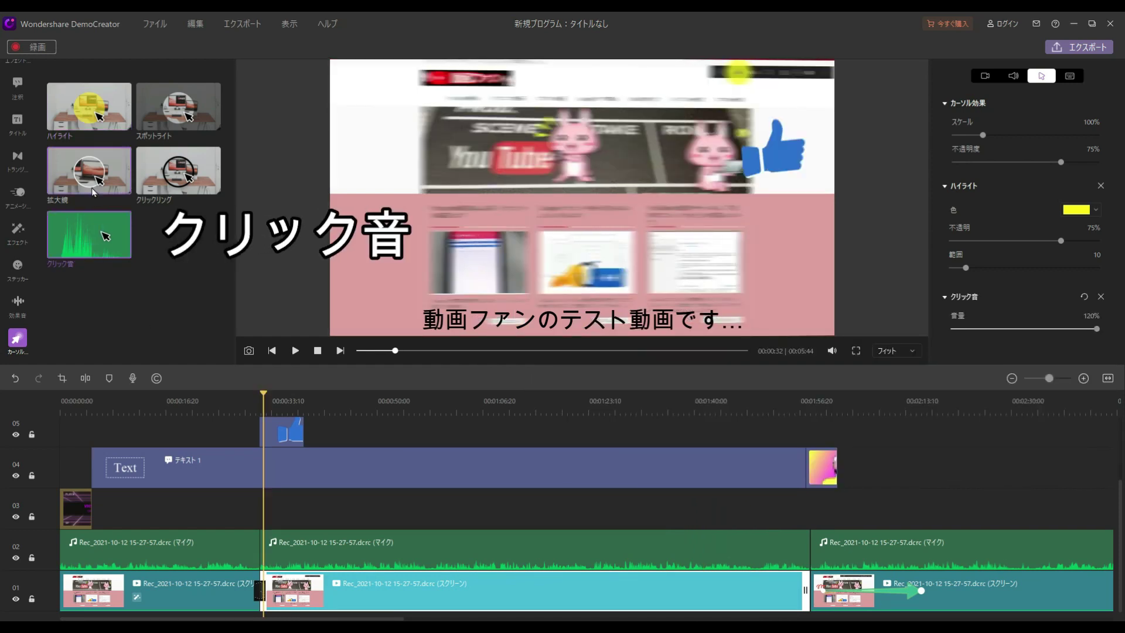
{"action": "left_click_drag", "start_coordinate": [75, 234], "coordinate": [404, 588]}
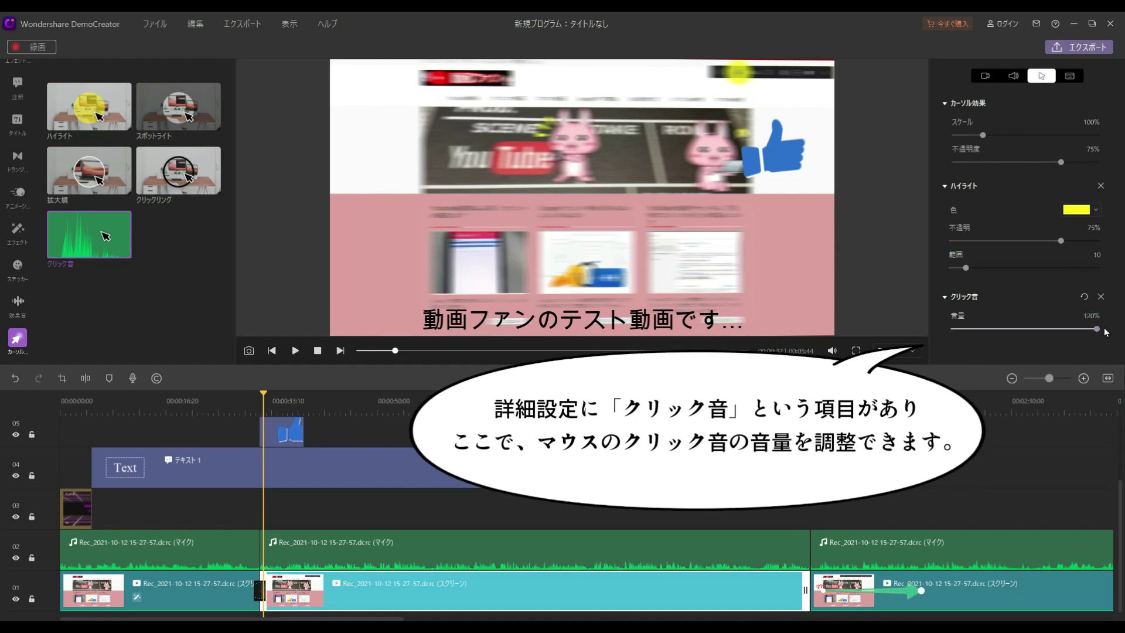
{"action": "left_click_drag", "start_coordinate": [1097, 329], "coordinate": [1083, 330]}
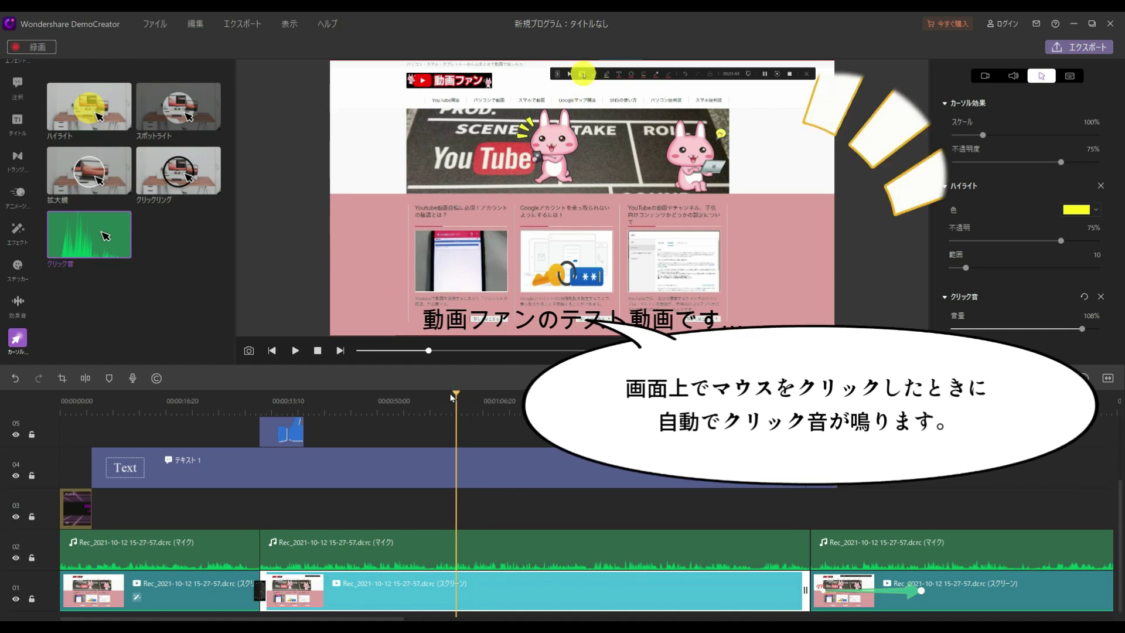
{"action": "left_click_drag", "start_coordinate": [451, 394], "coordinate": [427, 393]}
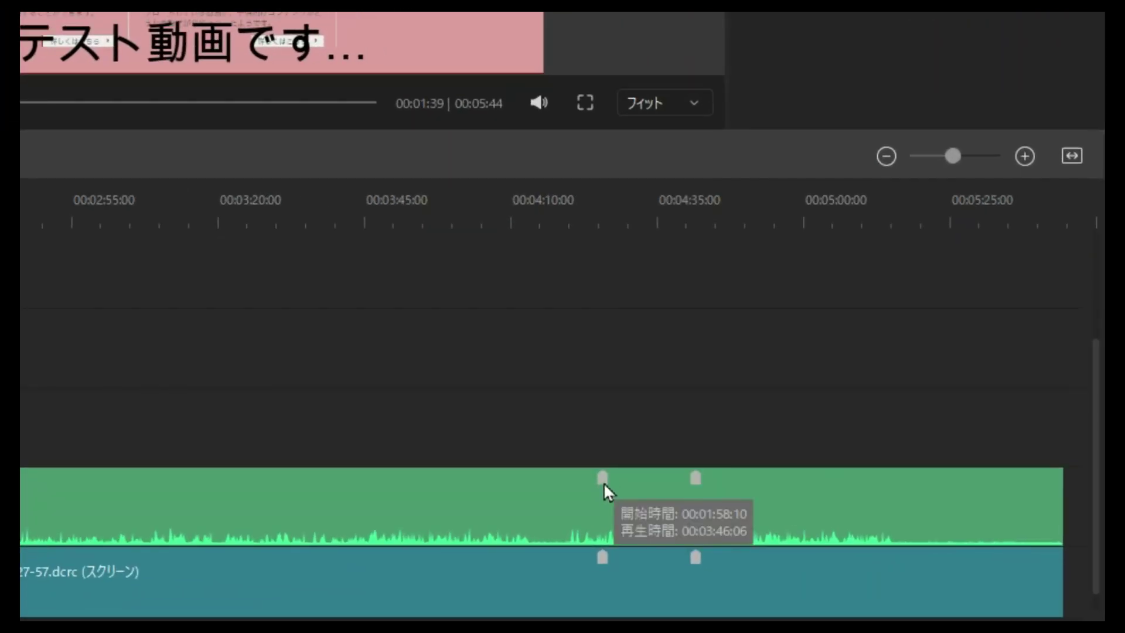
Inspect the markers on the third screen clip and its microphone audio, going to the first marker's time.
{"action": "mouse_move", "coordinate": [612, 492]}
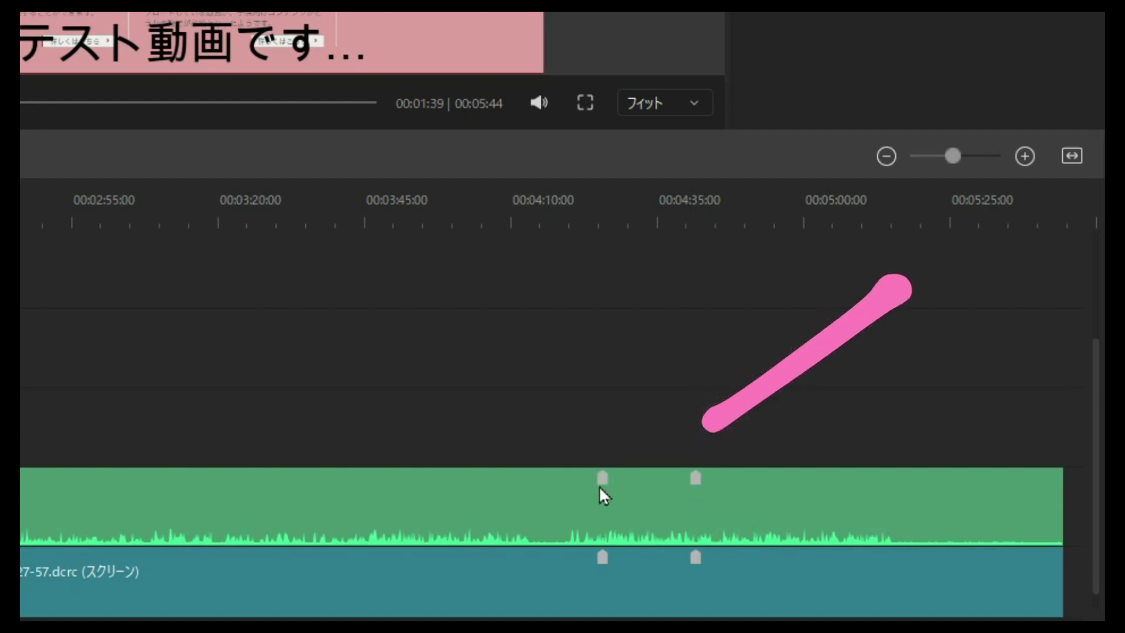
{"action": "left_click", "coordinate": [598, 232]}
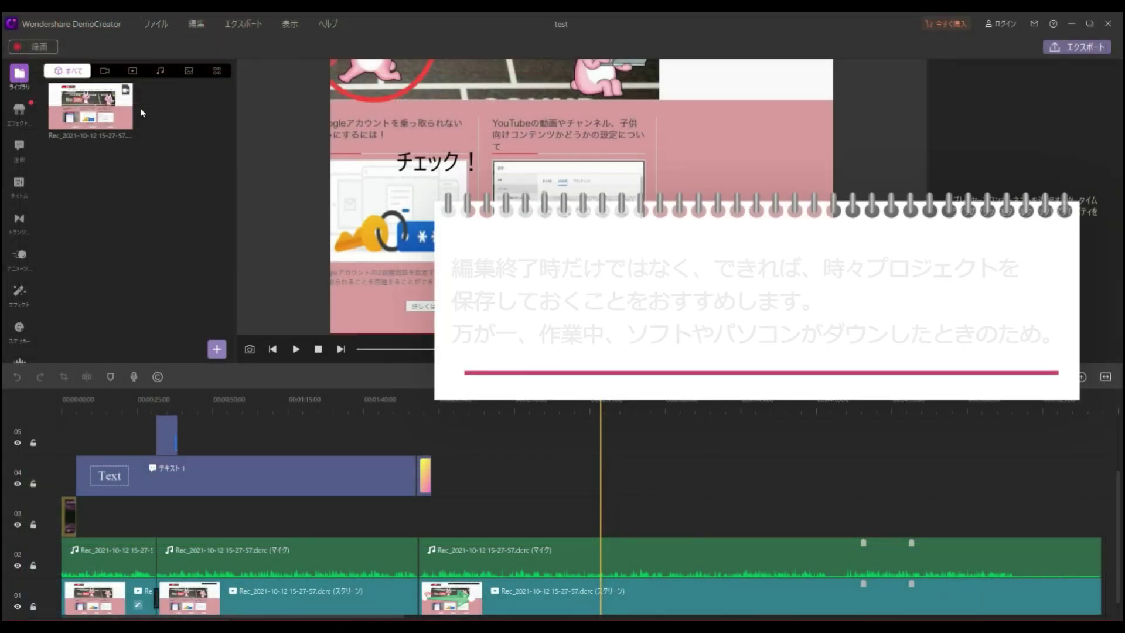
Save the project under the name test in the Projects folder.
{"action": "left_click", "coordinate": [155, 24]}
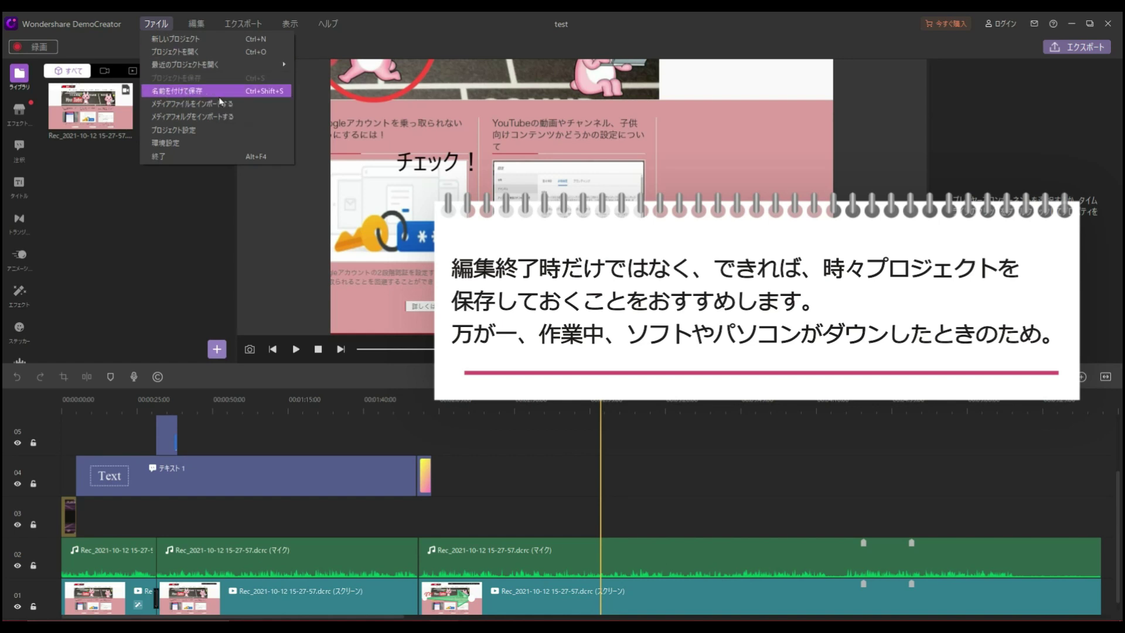
{"action": "left_click", "coordinate": [227, 97]}
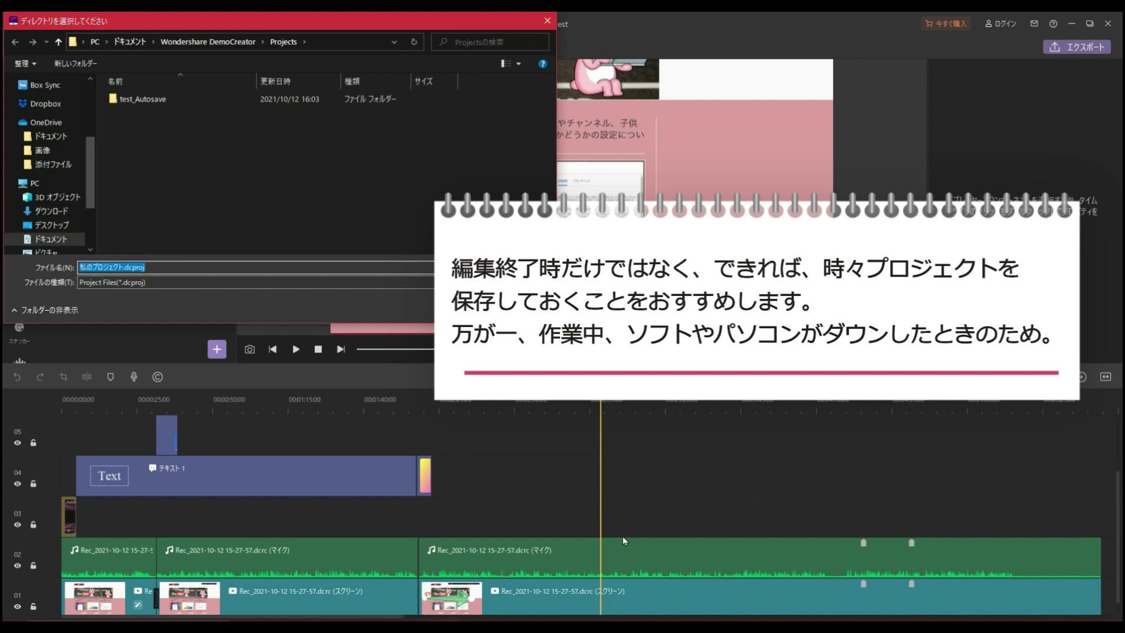
{"action": "type", "text": "test"}
{"action": "key", "text": "Return"}
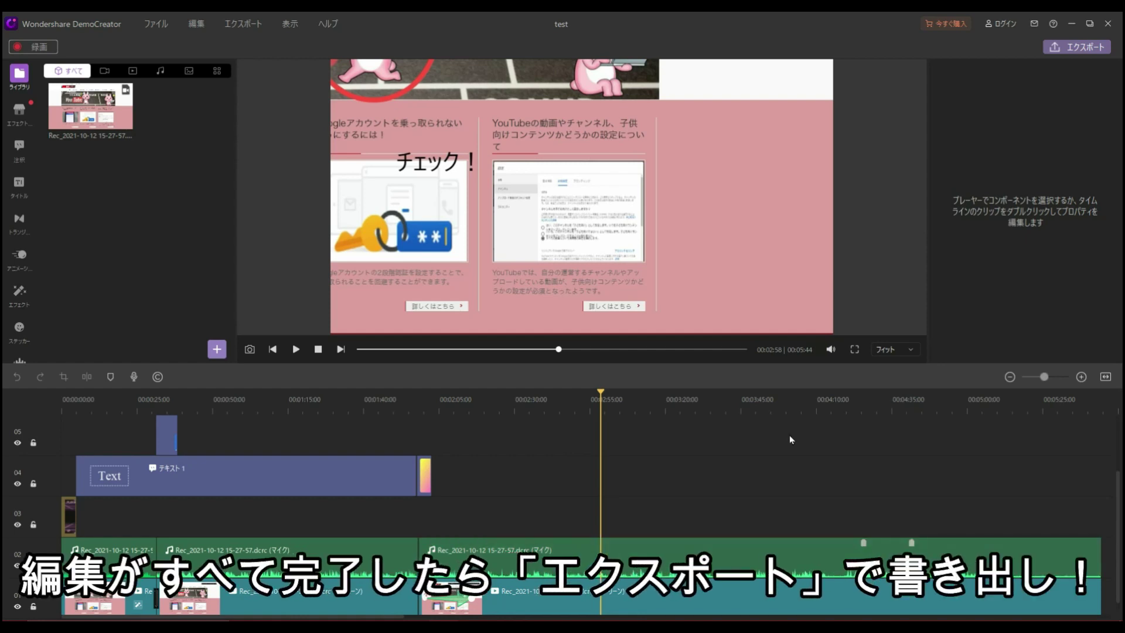
Export the video 動画ファンテスト動画 locally in MP4 format, keeping the default save folder.
{"action": "left_click", "coordinate": [1094, 52]}
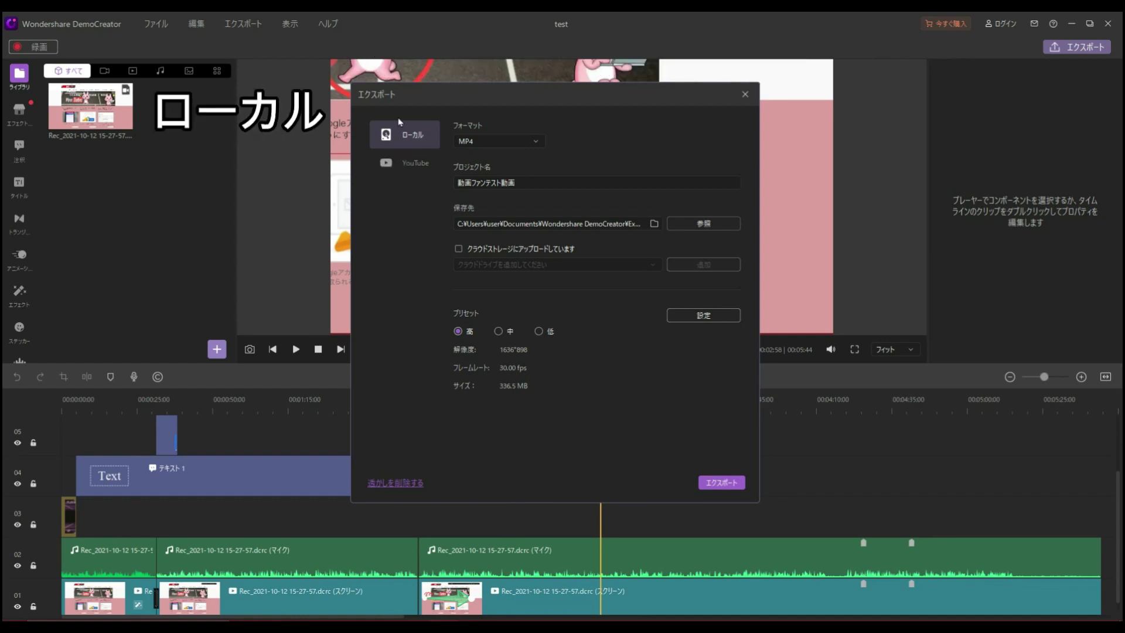
{"action": "left_click", "coordinate": [414, 165]}
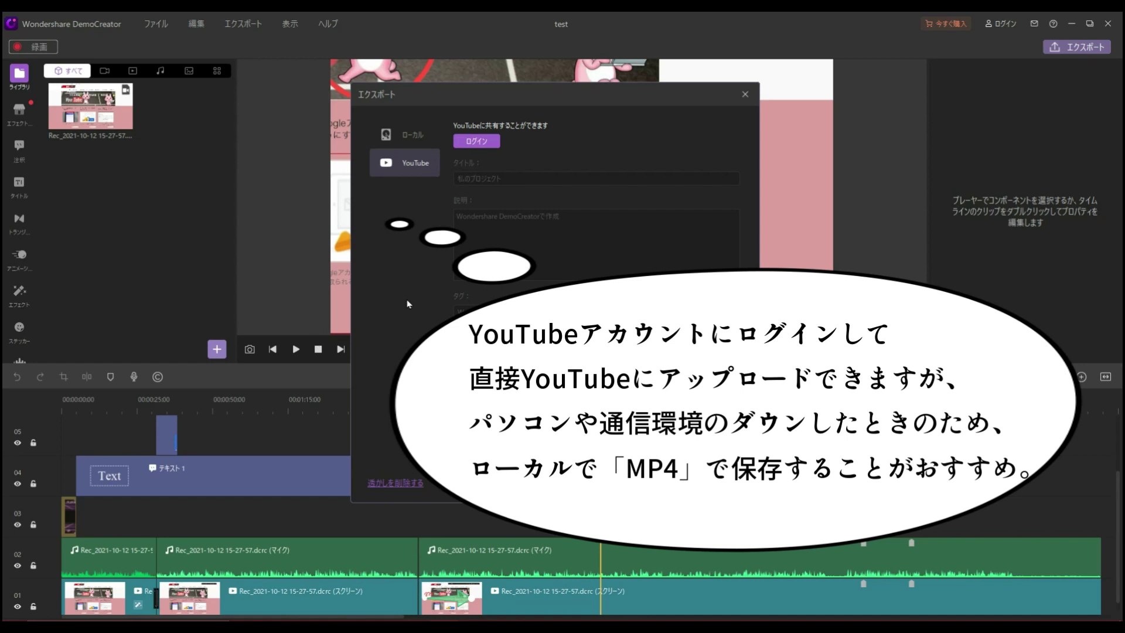
{"action": "left_click", "coordinate": [411, 135]}
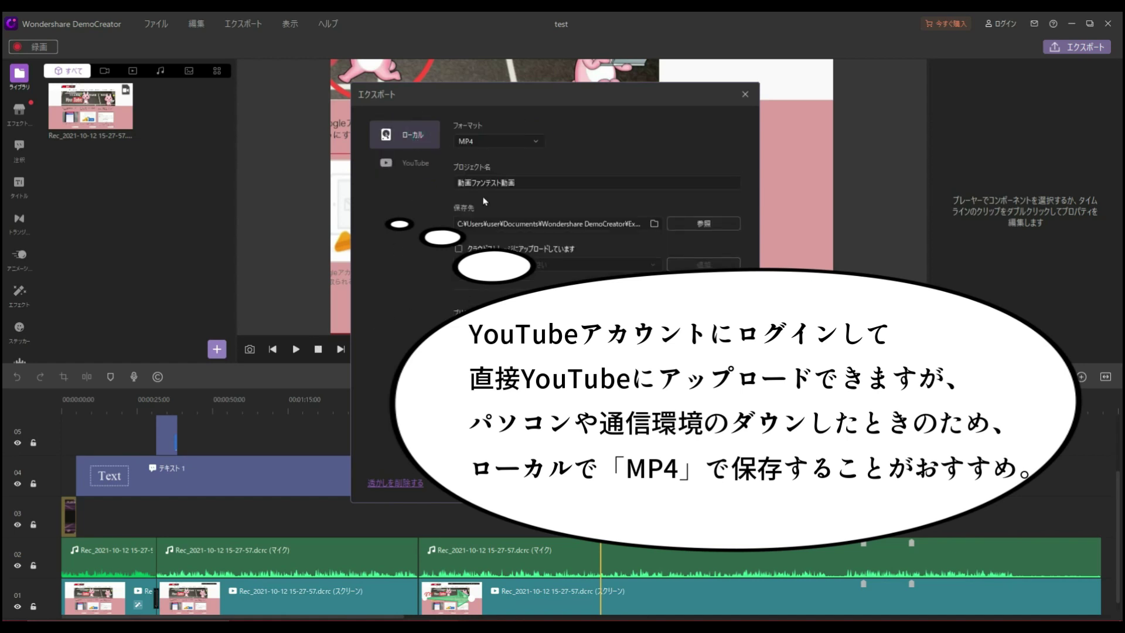
{"action": "left_click", "coordinate": [537, 142]}
{"action": "left_click", "coordinate": [514, 157]}
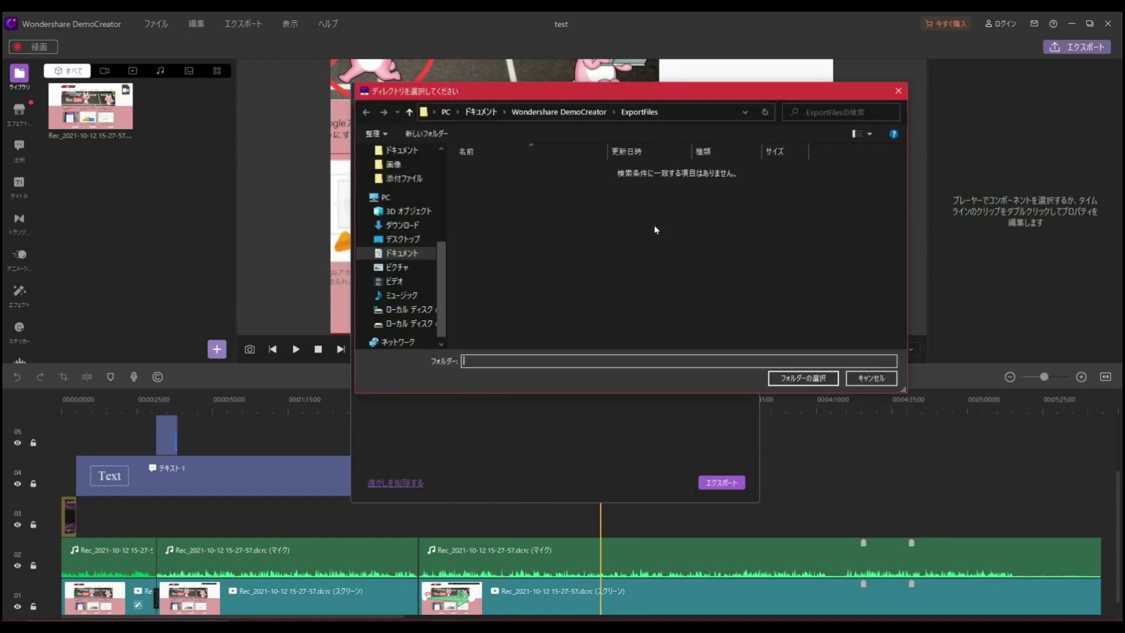
{"action": "left_click", "coordinate": [870, 378]}
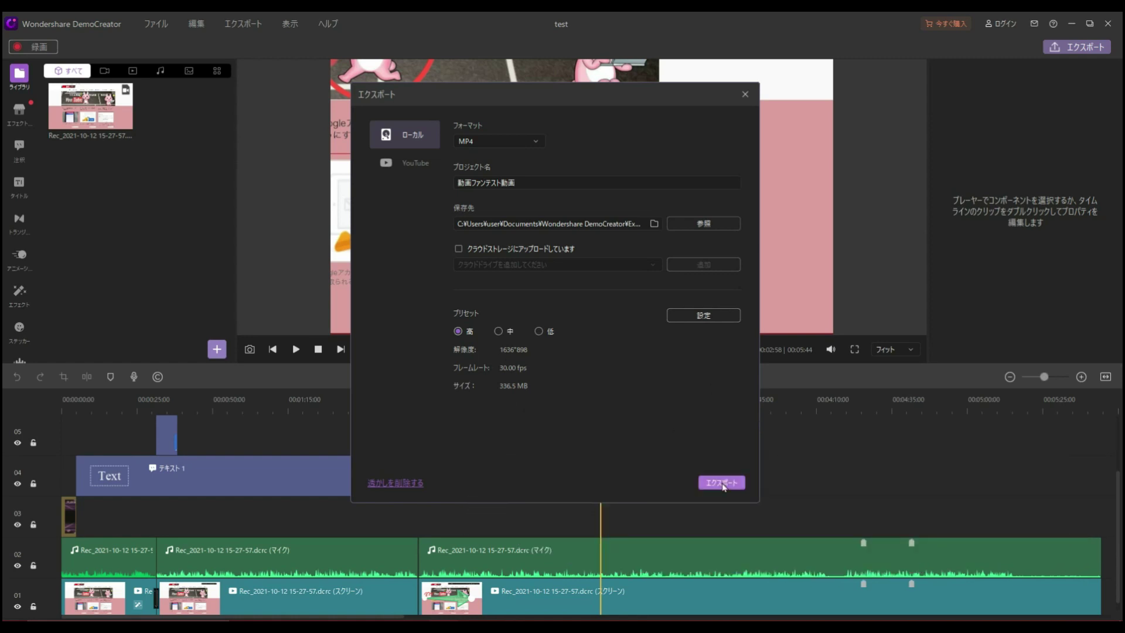
{"action": "left_click", "coordinate": [722, 484]}
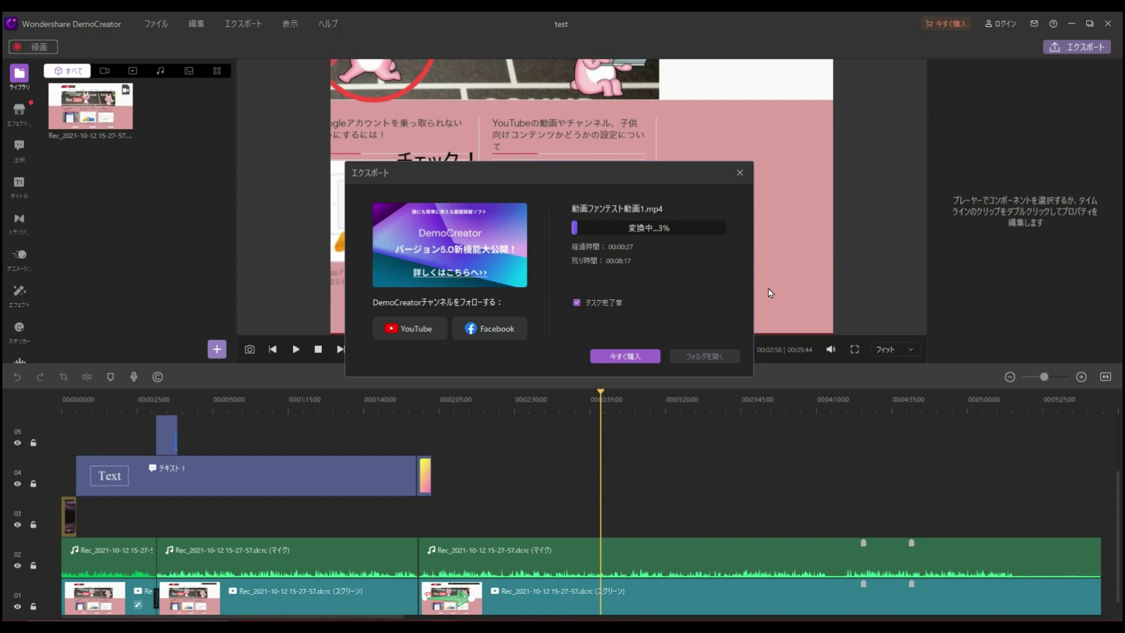
Open the DemoCreator purchase page in the browser and examine the plans and the free versus paid feature comparison.
{"action": "left_click", "coordinate": [632, 358]}
{"action": "left_click", "coordinate": [642, 355]}
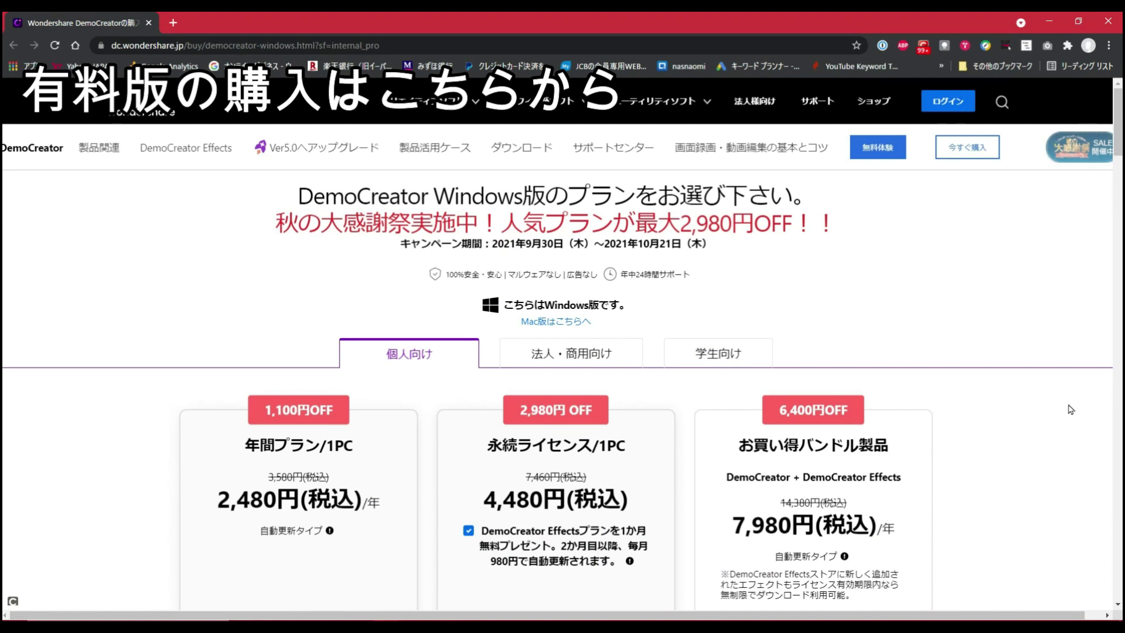
{"action": "scroll", "coordinate": [937, 352], "scroll_direction": "down", "scroll_amount": 10}
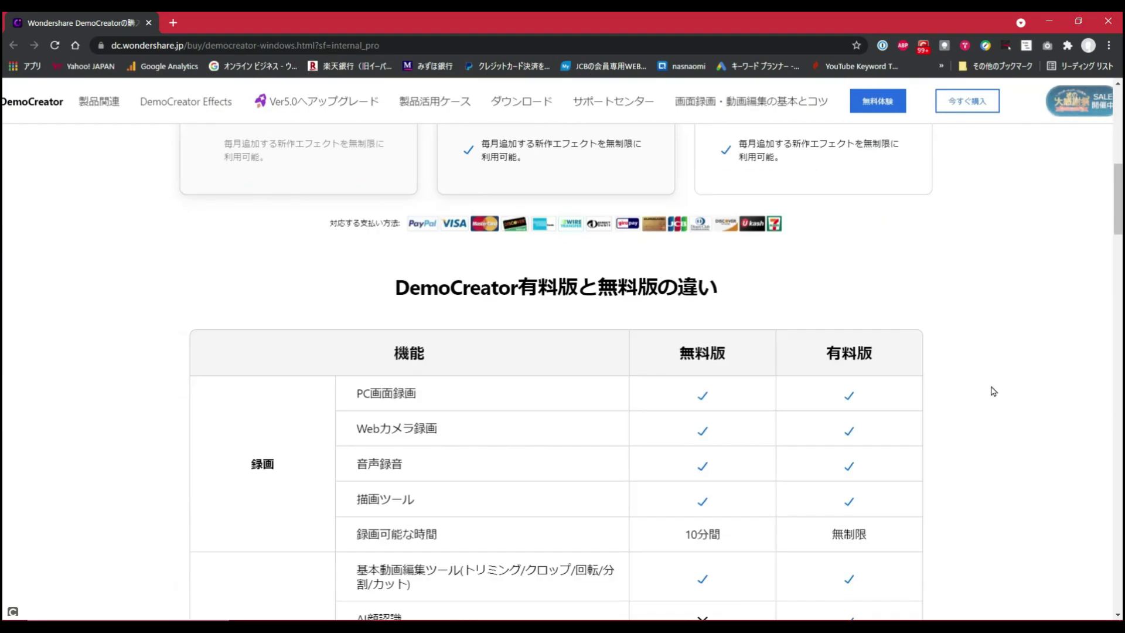
{"action": "scroll", "coordinate": [994, 391], "scroll_direction": "down", "scroll_amount": 3}
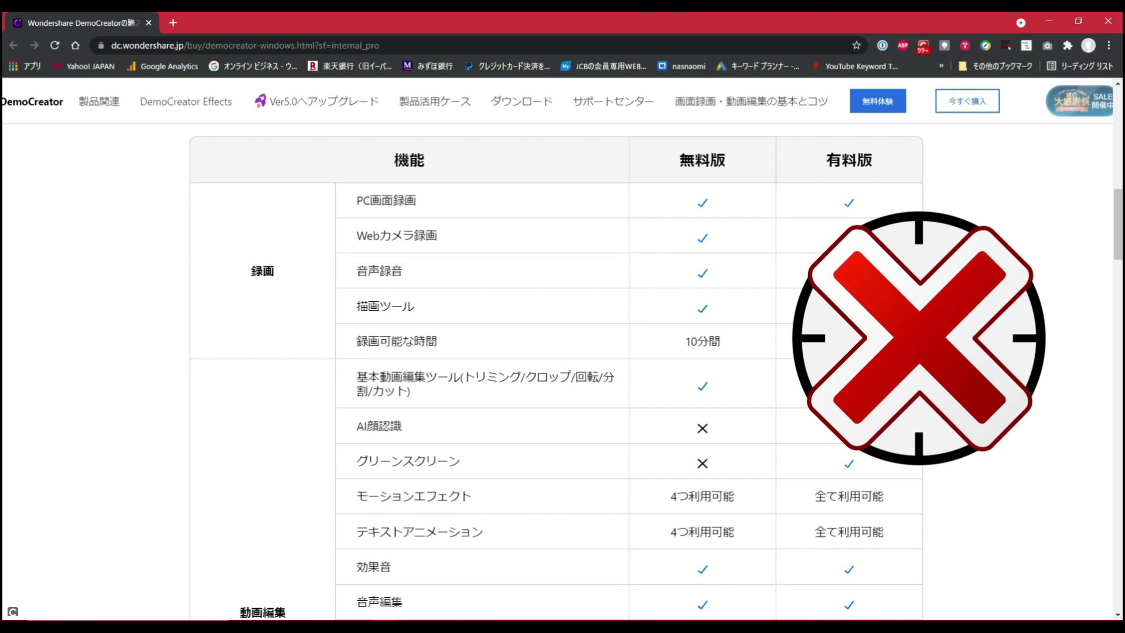
{"action": "scroll", "coordinate": [706, 322], "scroll_direction": "down", "scroll_amount": 2}
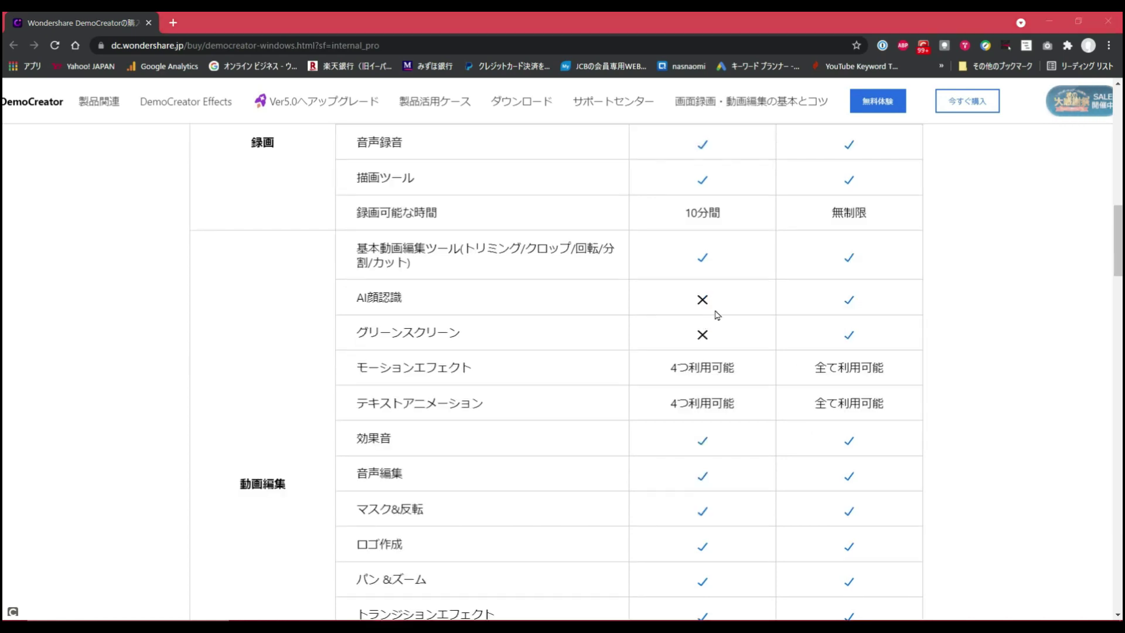
{"action": "left_click", "coordinate": [709, 342]}
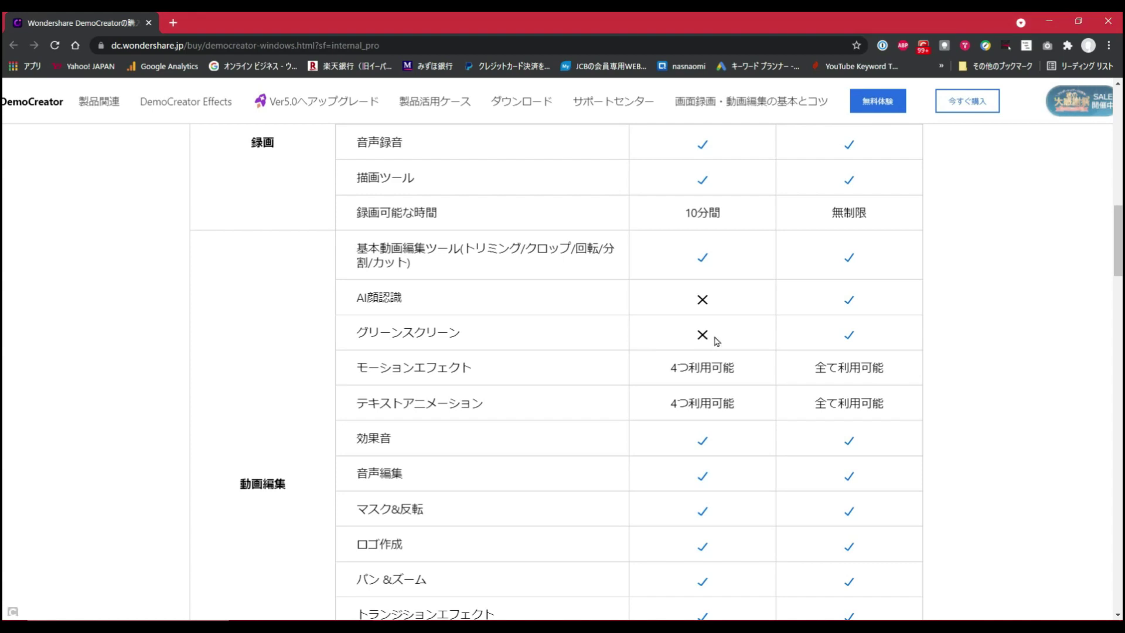
{"action": "scroll", "coordinate": [716, 341], "scroll_direction": "down", "scroll_amount": 4}
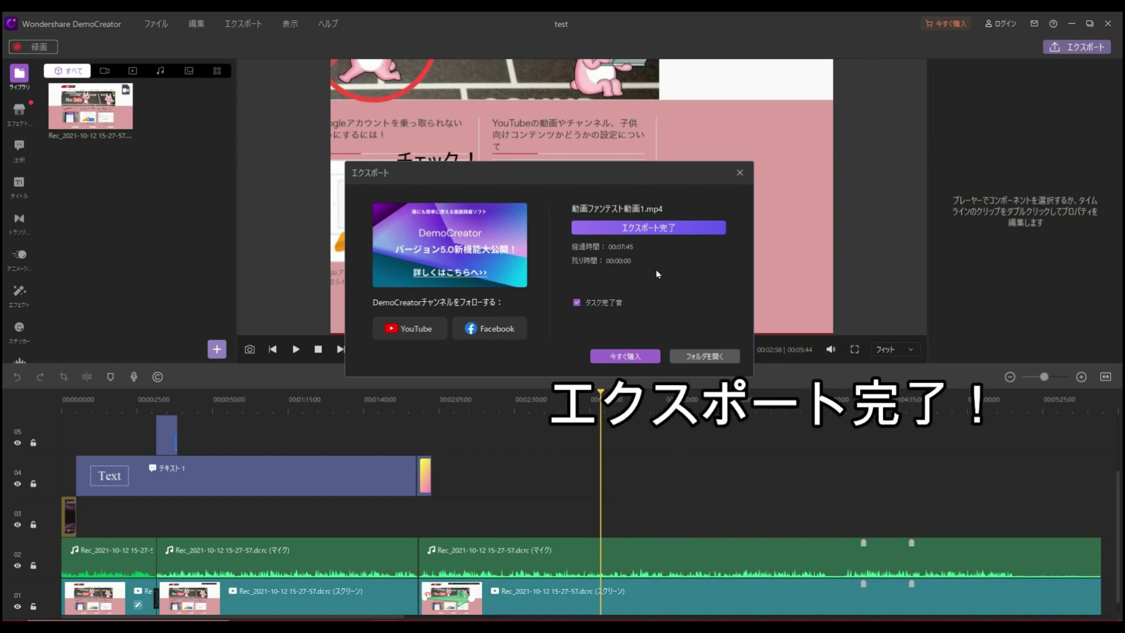
Open the ExportFiles folder and play the exported 動画ファンテスト動画 MP4 file.
{"action": "left_click", "coordinate": [705, 357]}
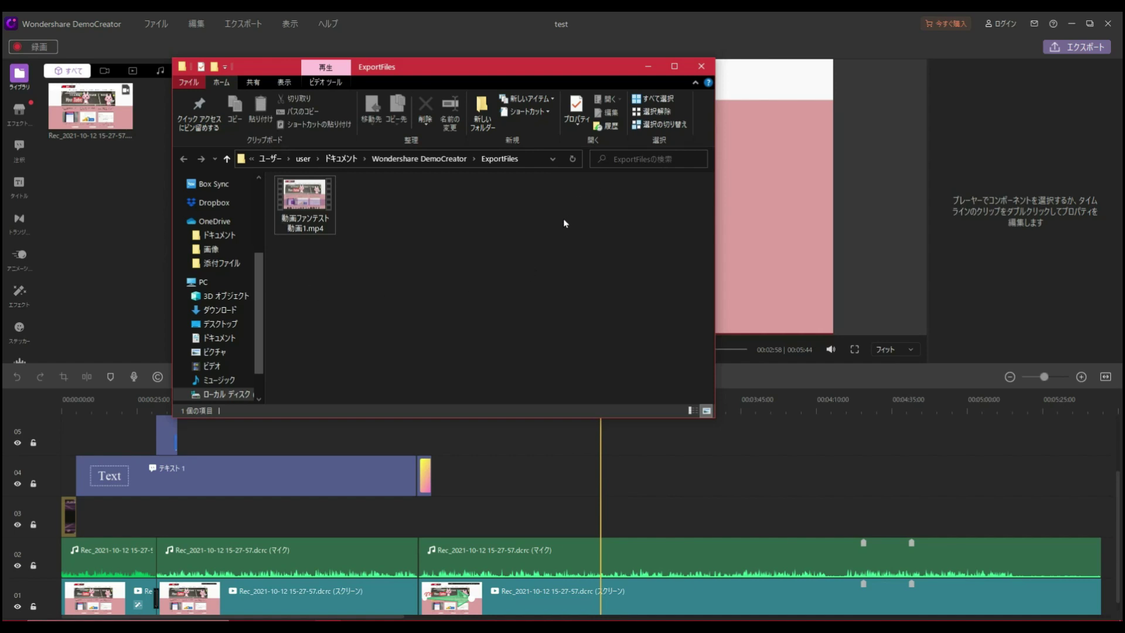
{"action": "mouse_move", "coordinate": [287, 218]}
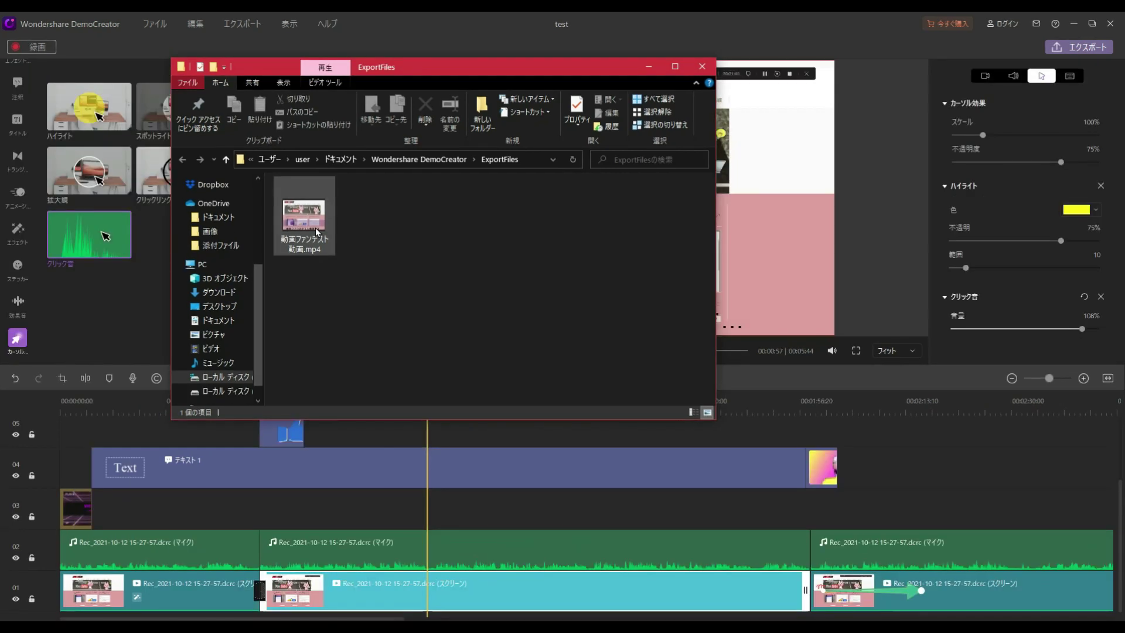
{"action": "left_click", "coordinate": [315, 227]}
{"action": "key", "text": "Return"}
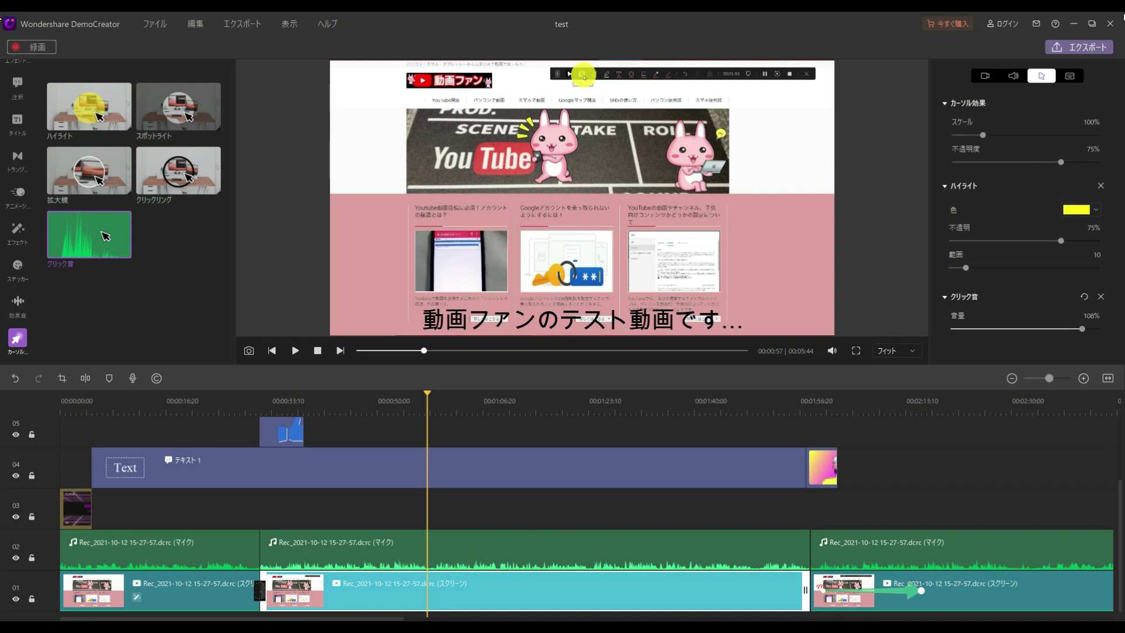
Close the editor, start the PC画面のみ recording mode and choose the full-screen capture area option.
{"action": "left_click", "coordinate": [1110, 24]}
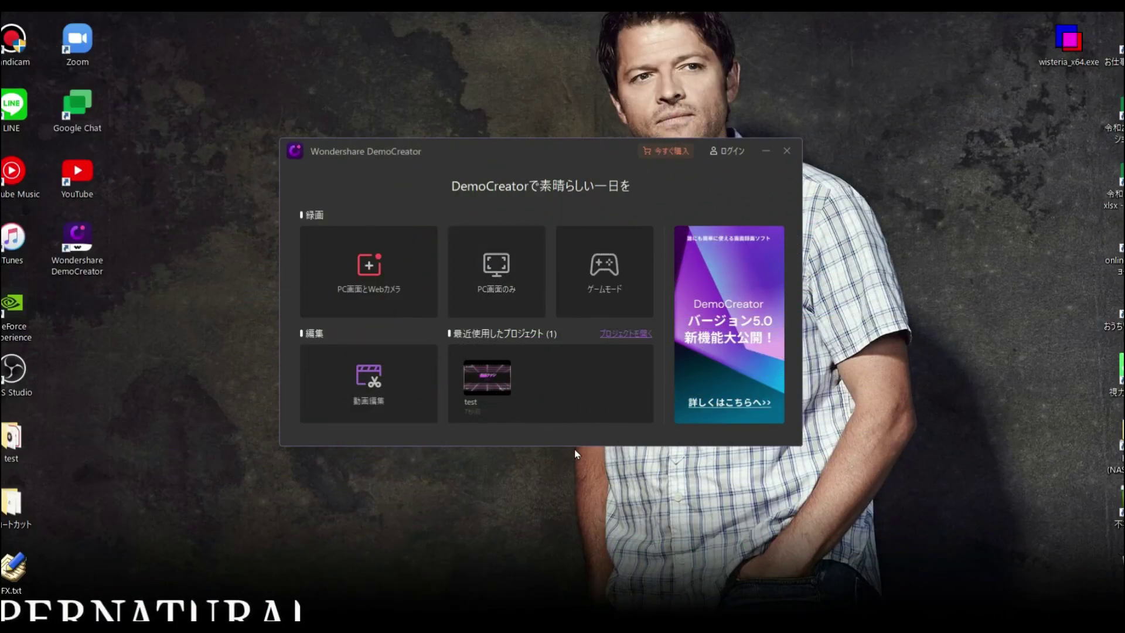
{"action": "left_click", "coordinate": [505, 296]}
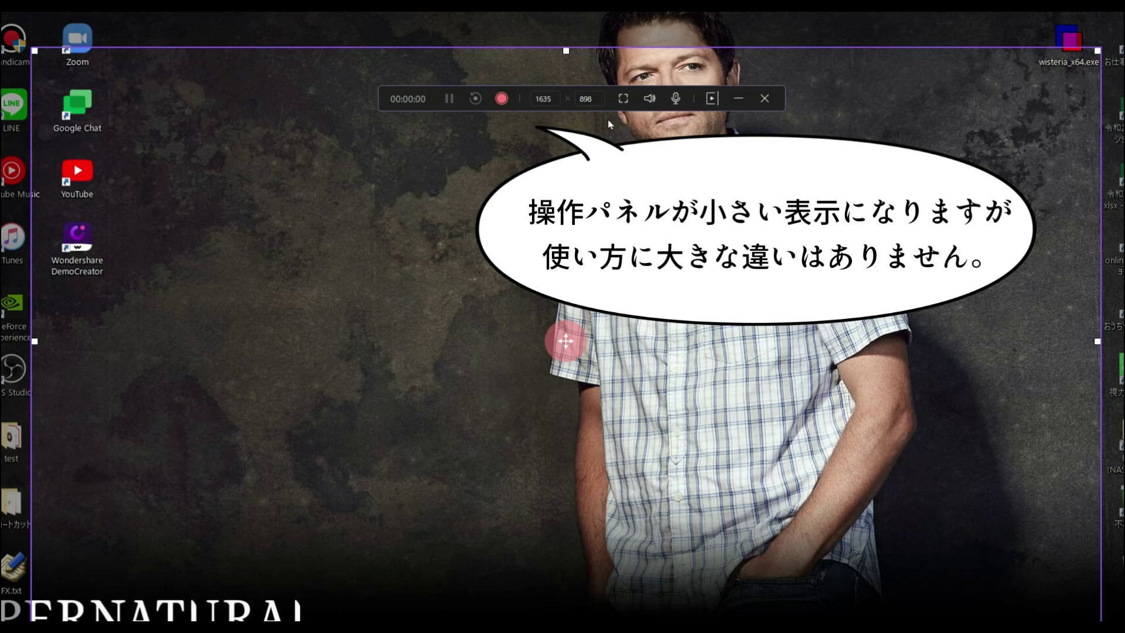
{"action": "left_click", "coordinate": [624, 103]}
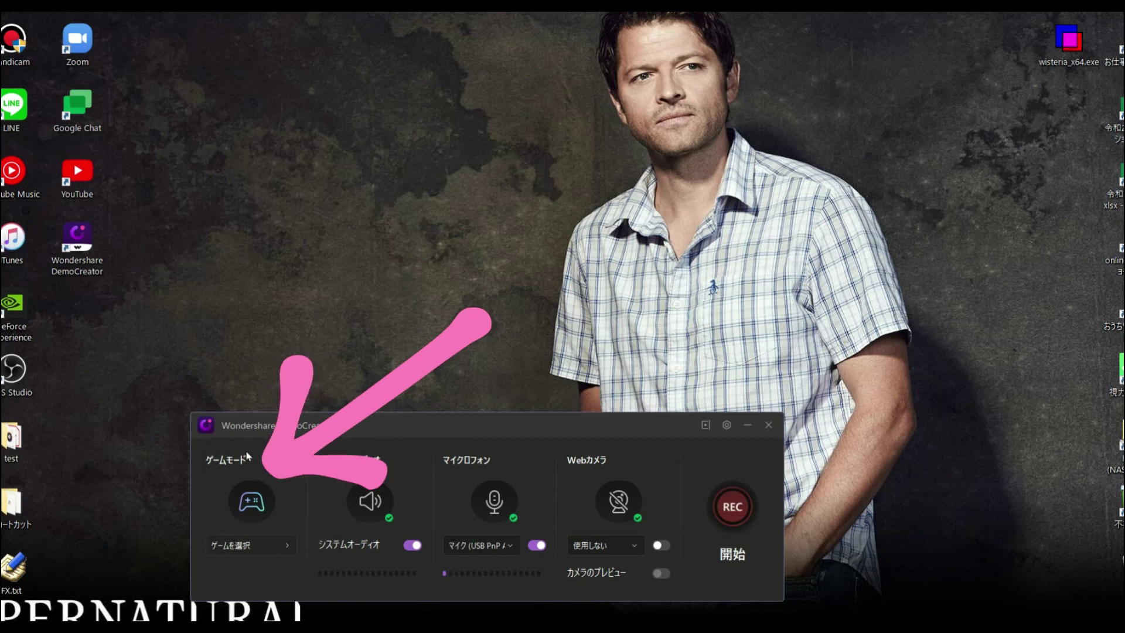
Open the window list for choosing the game to record in game mode.
{"action": "left_click", "coordinate": [283, 547]}
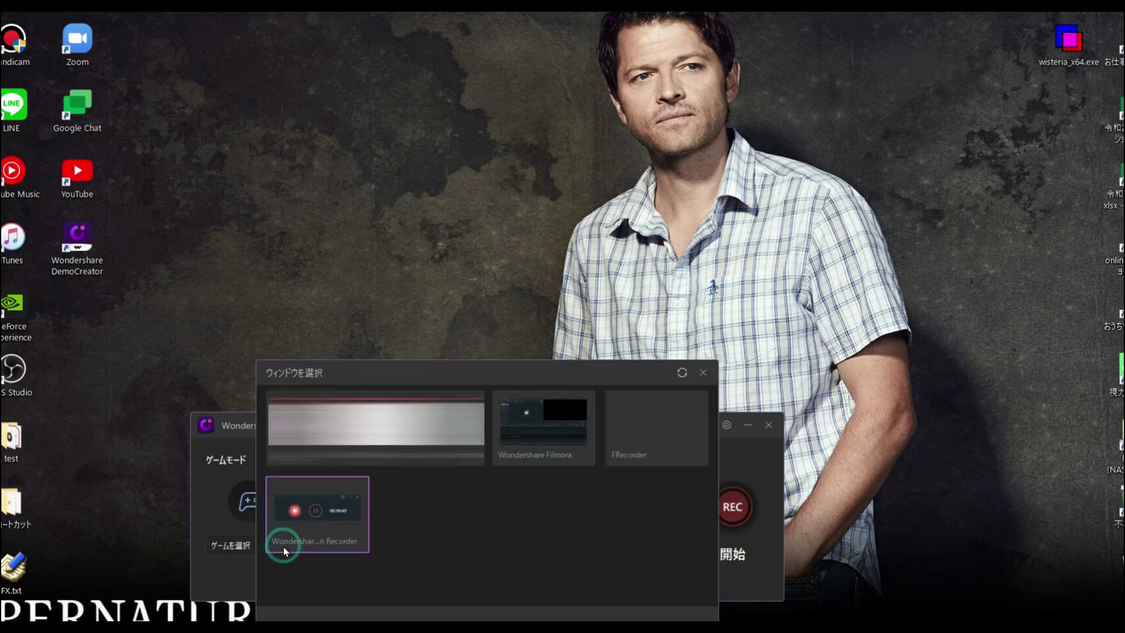